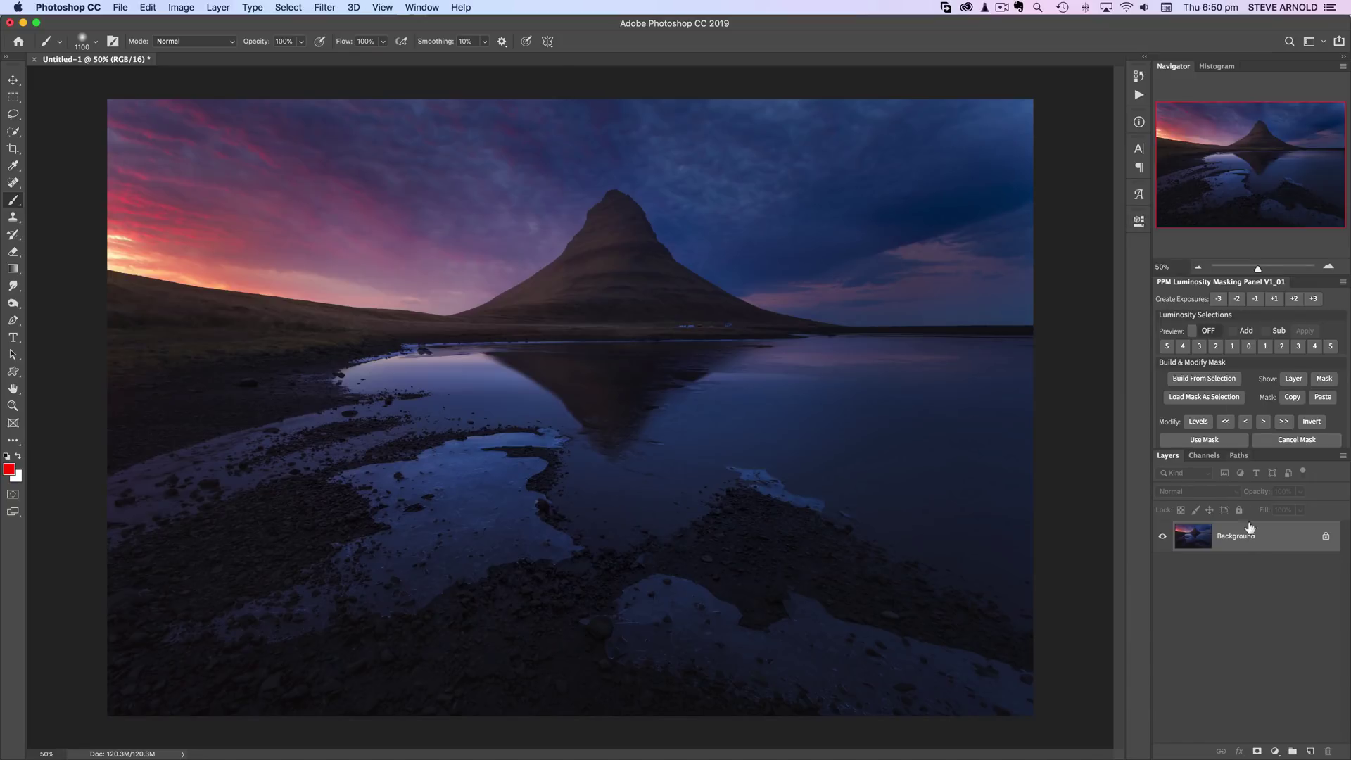
Add a Curves adjustment layer with its midpoint lifted from input 115 to output 161
left_click(1275, 751)
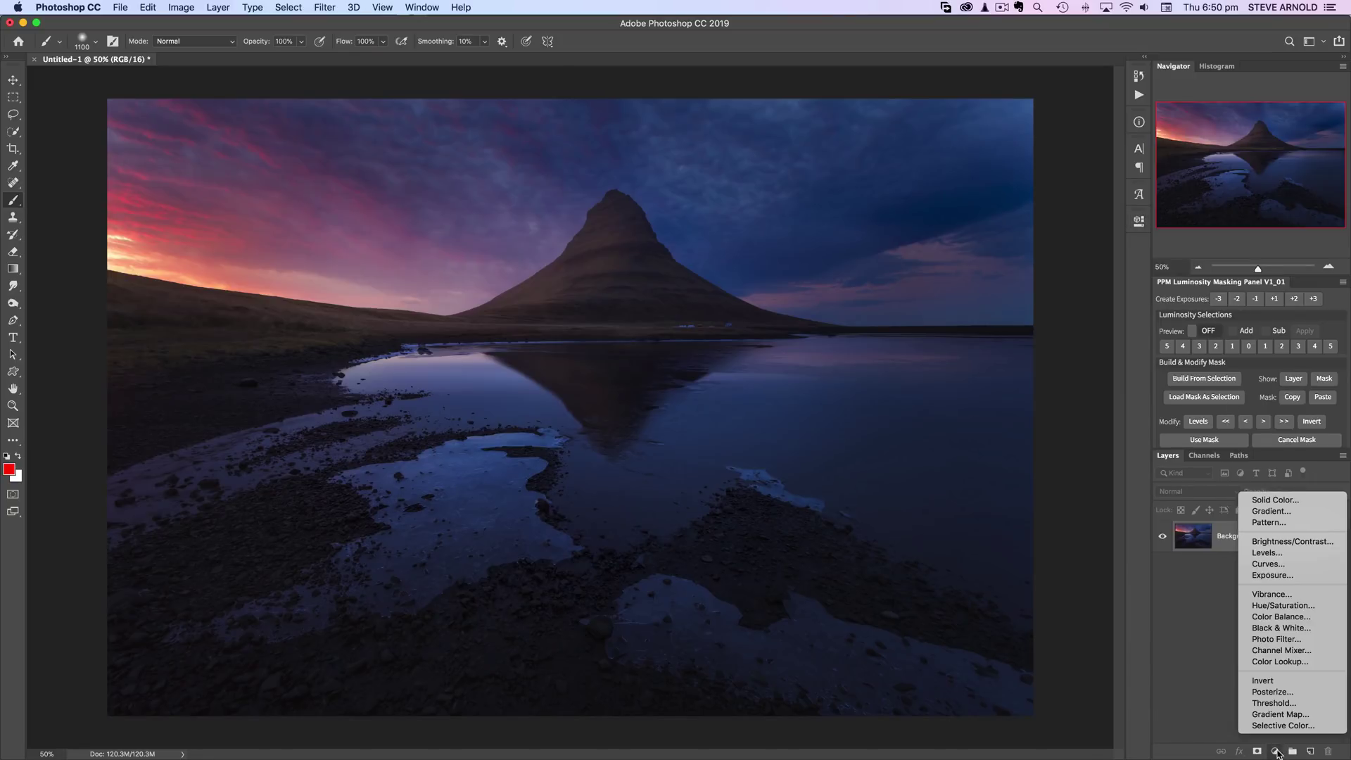
left_click(1298, 566)
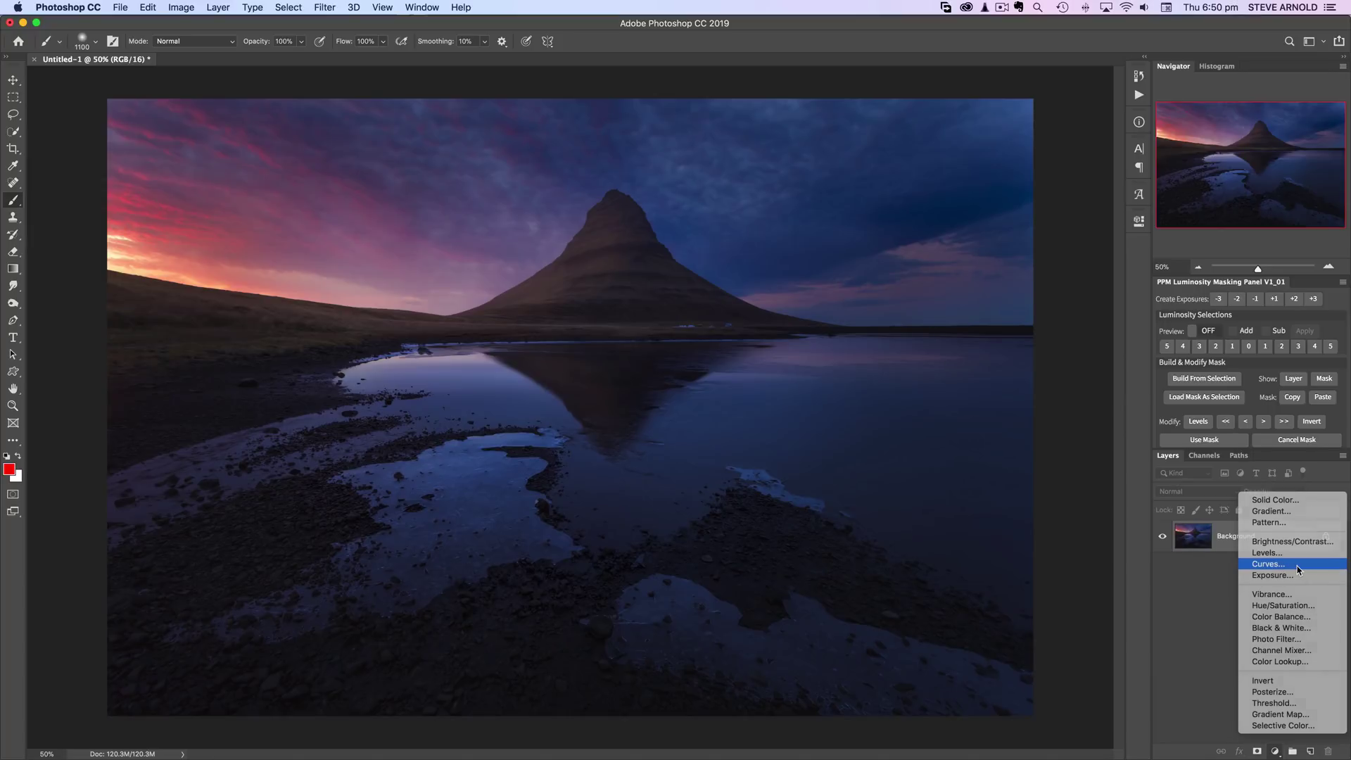
left_click_drag(1037, 349, 1031, 330)
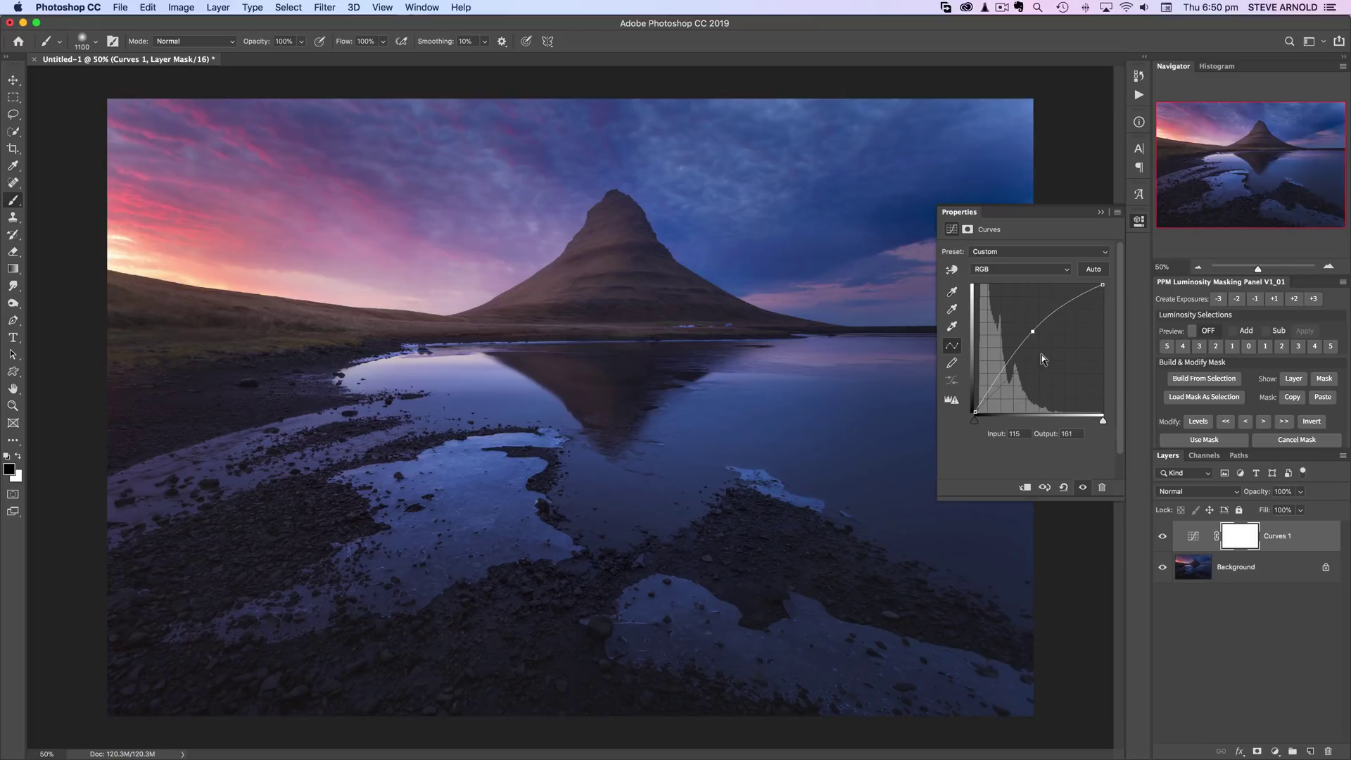
left_click(1137, 224)
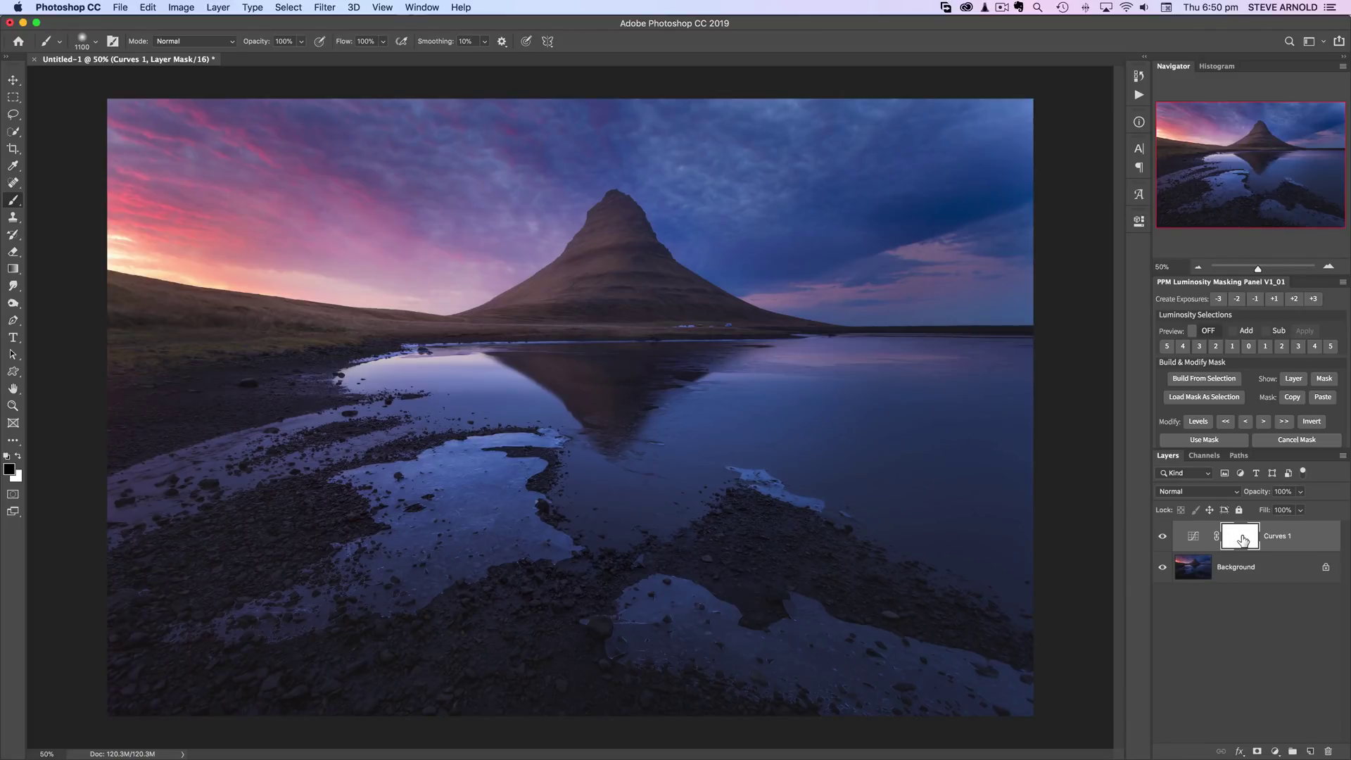
Toggle the Curves layer's visibility off and on twice to compare the brightening
left_click(1164, 537)
left_click(1163, 537)
left_click(1163, 537)
left_click(1163, 537)
Invert the Curves 1 mask back and forth with Cmd+I, ending on white
left_click_drag(1239, 543, 1240, 544)
key("super+i")
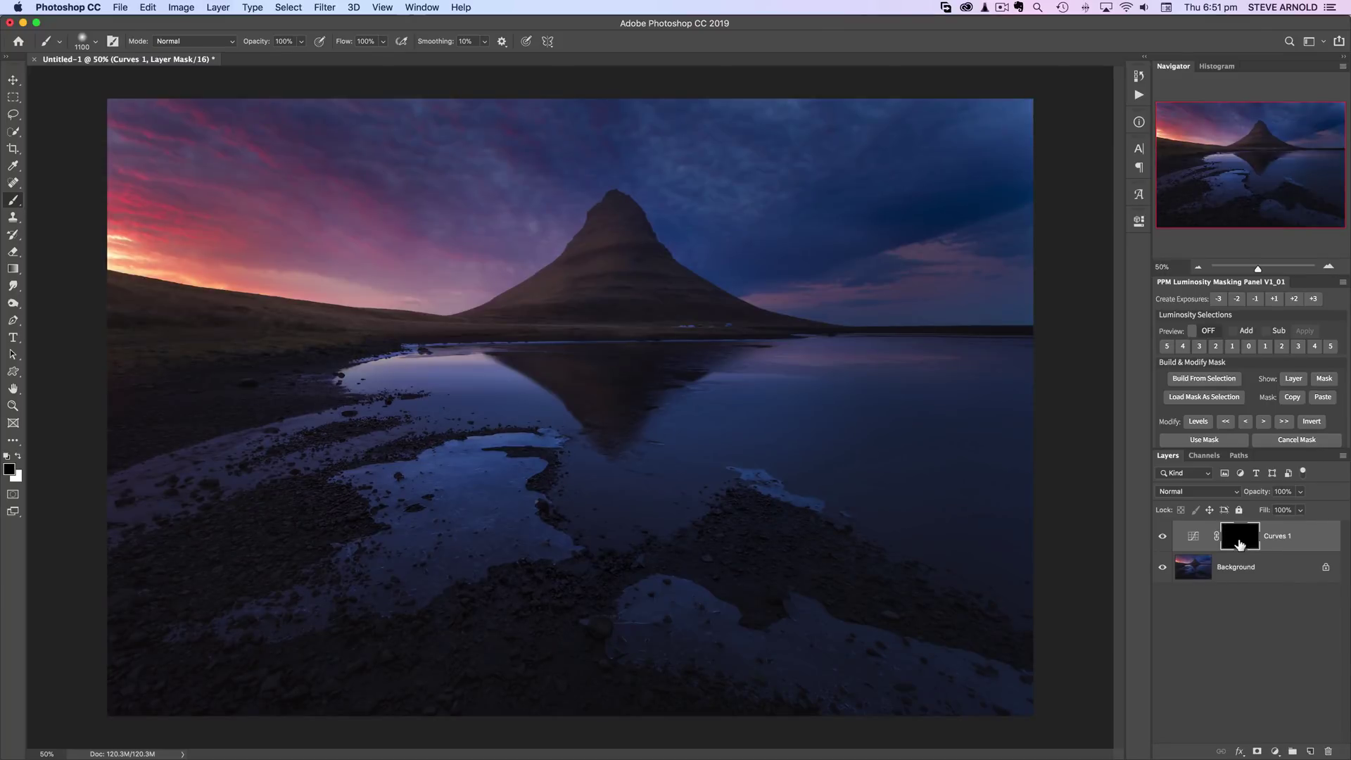
key("super+i")
key("super+i")
key("super+i")
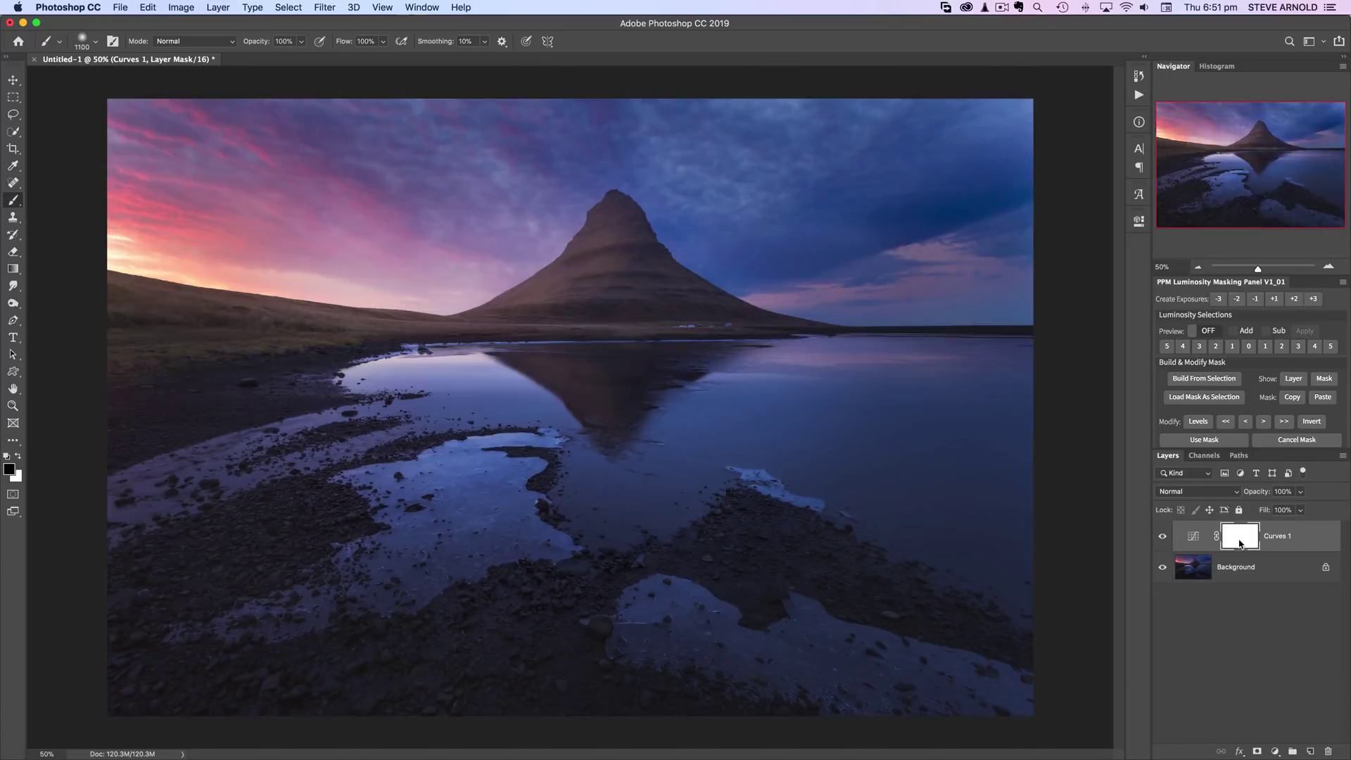
left_click_drag(1238, 540, 1239, 543)
key("super+i")
key("super+i")
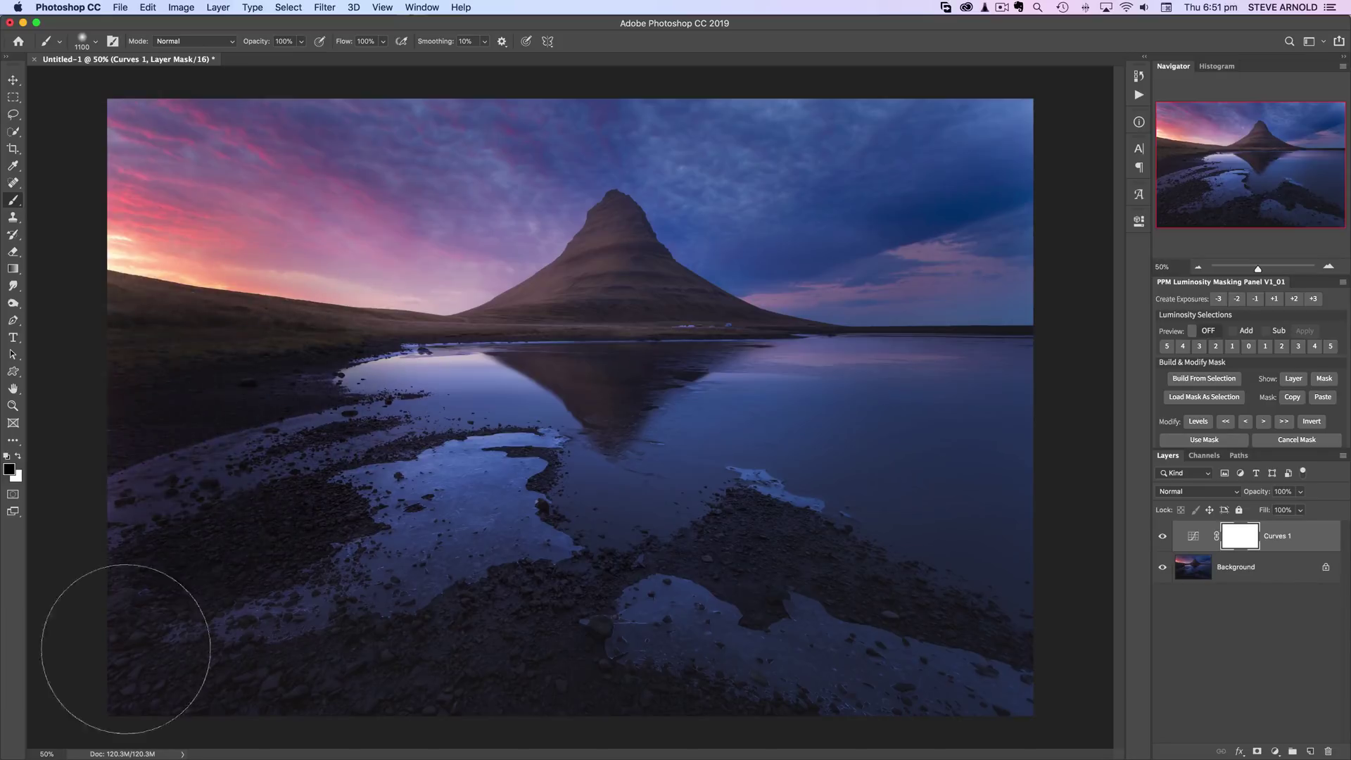
Paint black over the lower foreground and puddles, then toggle Curves 1 to compare
mouse_move(125, 648)
left_mouse_down()
mouse_move(486, 503)
mouse_move(606, 601)
mouse_move(692, 611)
mouse_move(849, 674)
mouse_move(1002, 706)
mouse_move(704, 534)
mouse_move(857, 572)
mouse_move(1024, 516)
mouse_move(919, 435)
mouse_move(869, 415)
mouse_move(710, 424)
mouse_move(497, 564)
mouse_move(384, 396)
mouse_move(512, 441)
mouse_move(94, 398)
mouse_move(325, 494)
mouse_move(511, 620)
mouse_move(817, 645)
left_mouse_up()
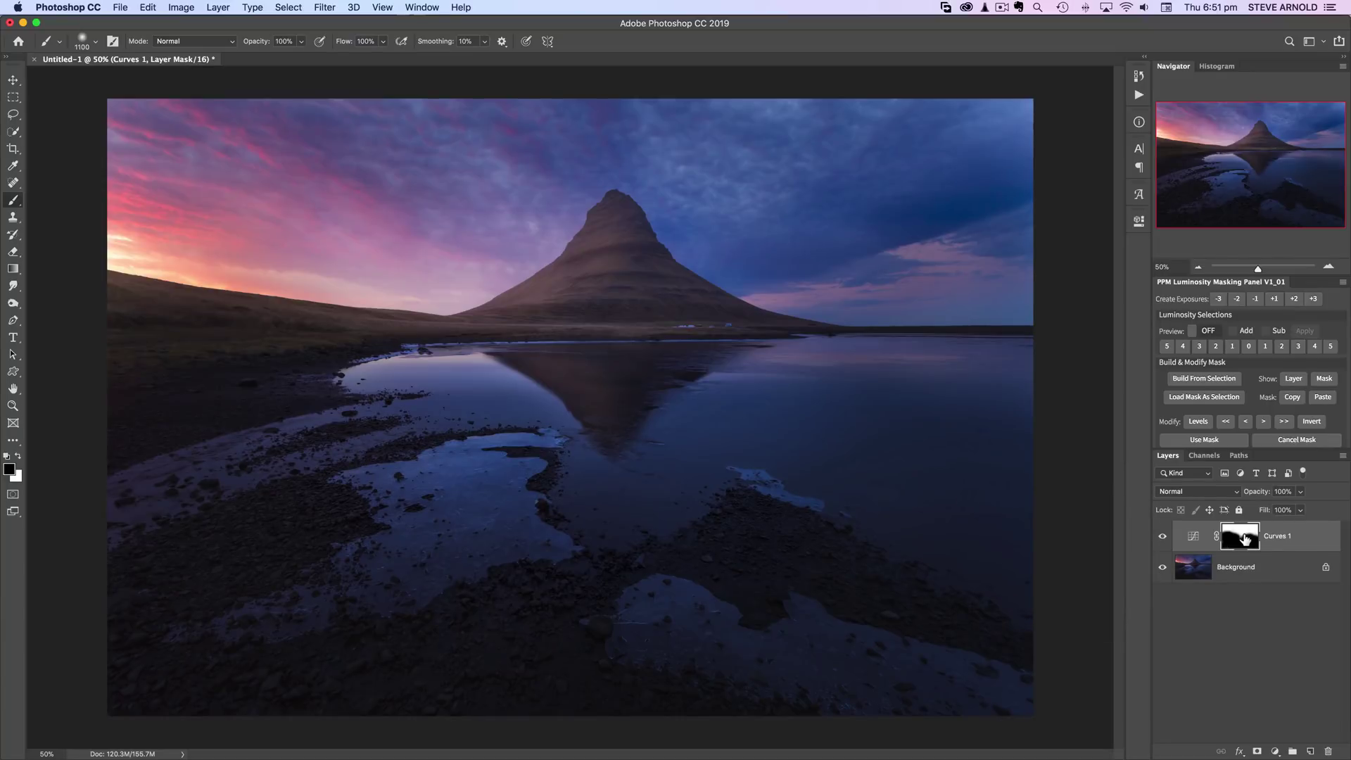
left_click_drag(1244, 538, 1244, 538)
left_click(1162, 538)
left_click(1162, 538)
left_click(1162, 539)
left_click(1162, 538)
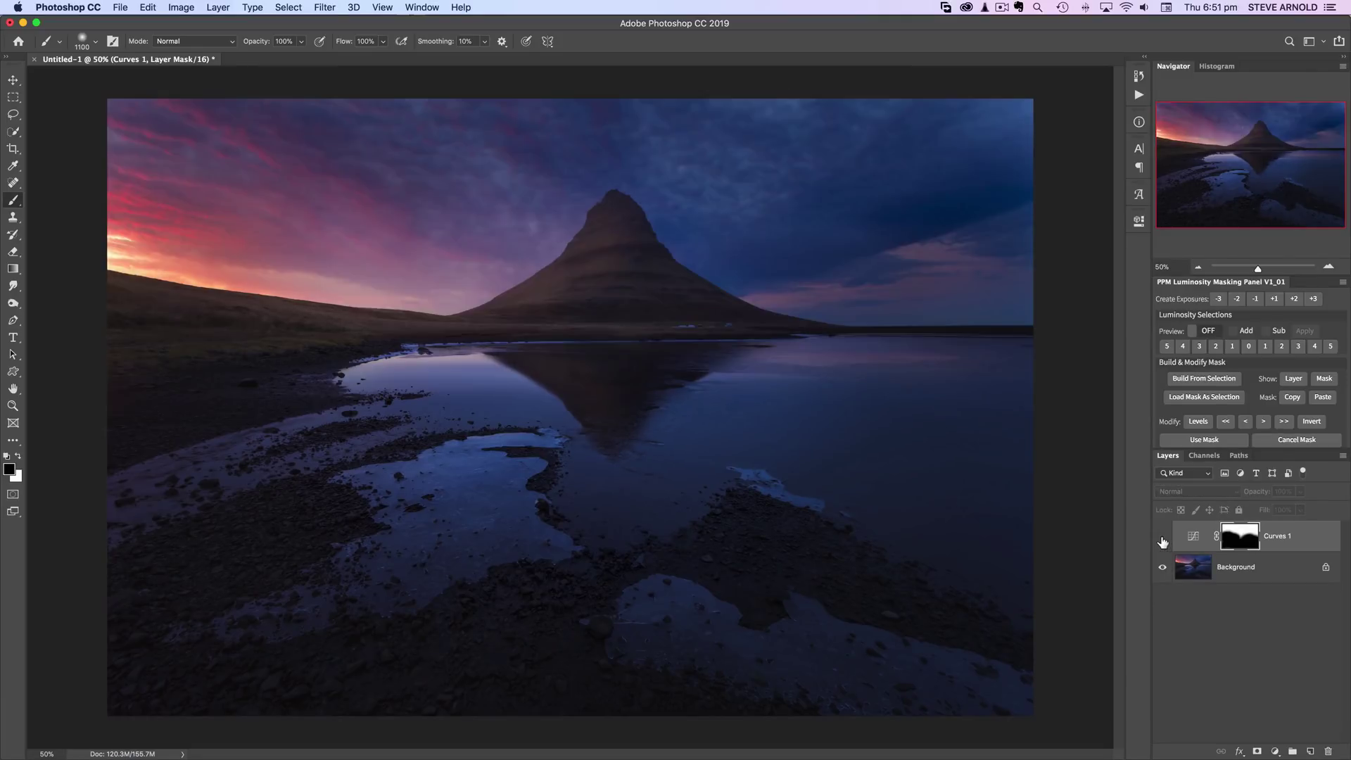
left_click(1162, 538)
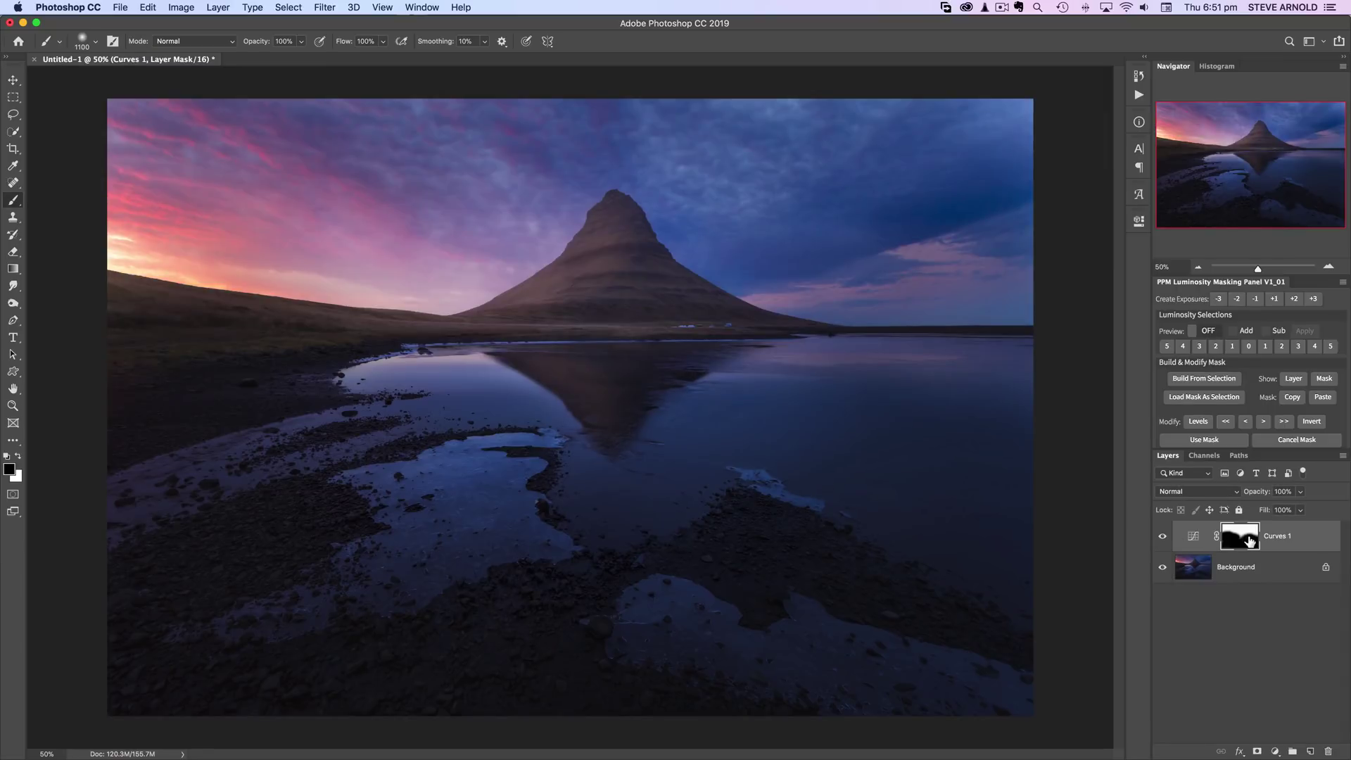
Invert the mask repeatedly to compare sky versus foreground brightening, then delete Curves 1
left_click_drag(1250, 540, 1251, 542)
key("super+i")
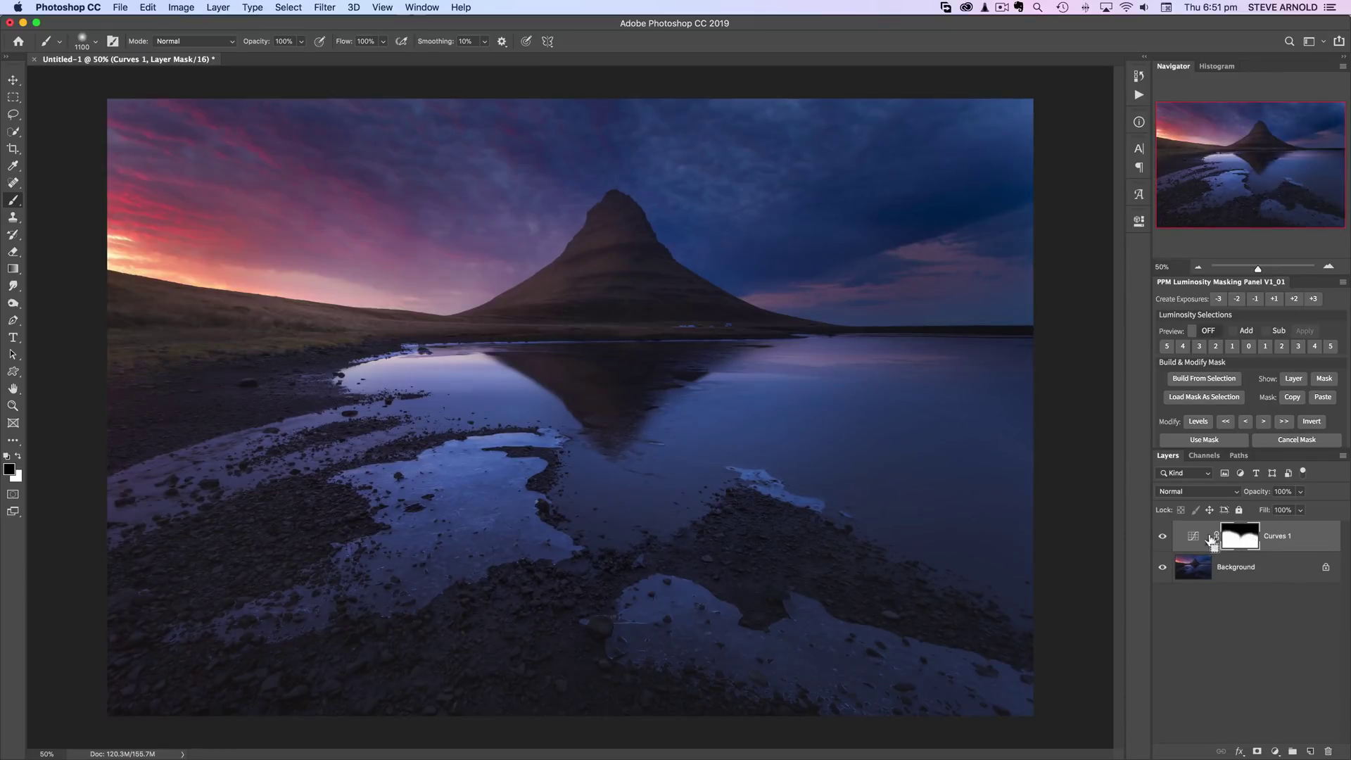
key("super+i")
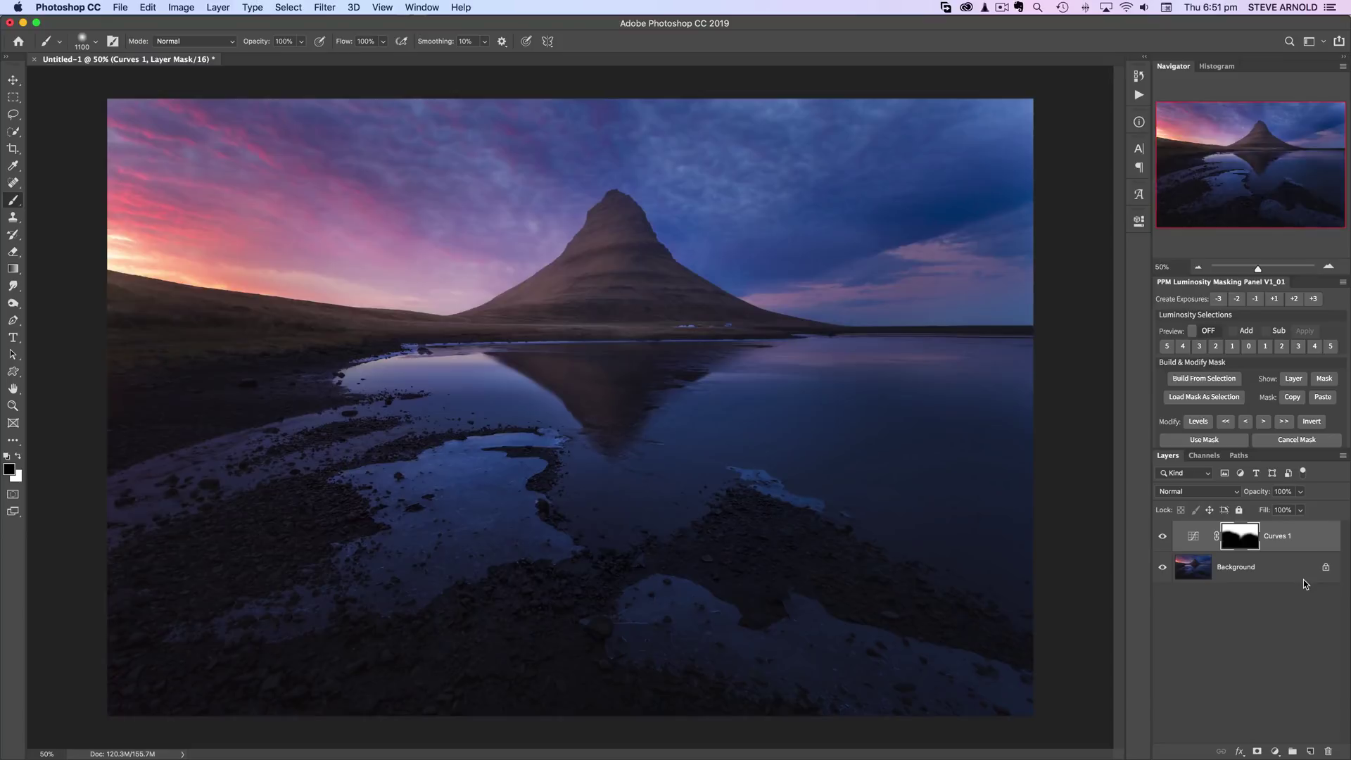
key("super+i")
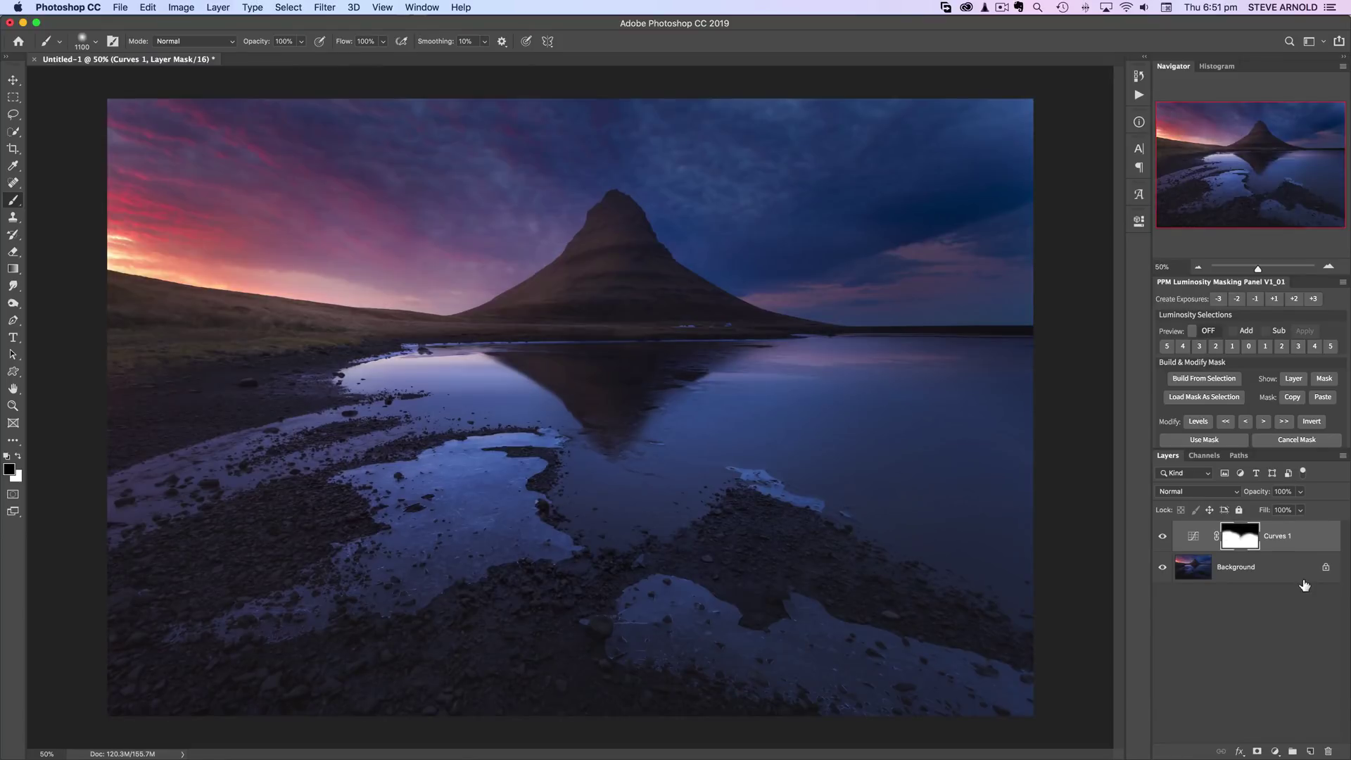
key("super+i")
key("super+i")
key("super+i")
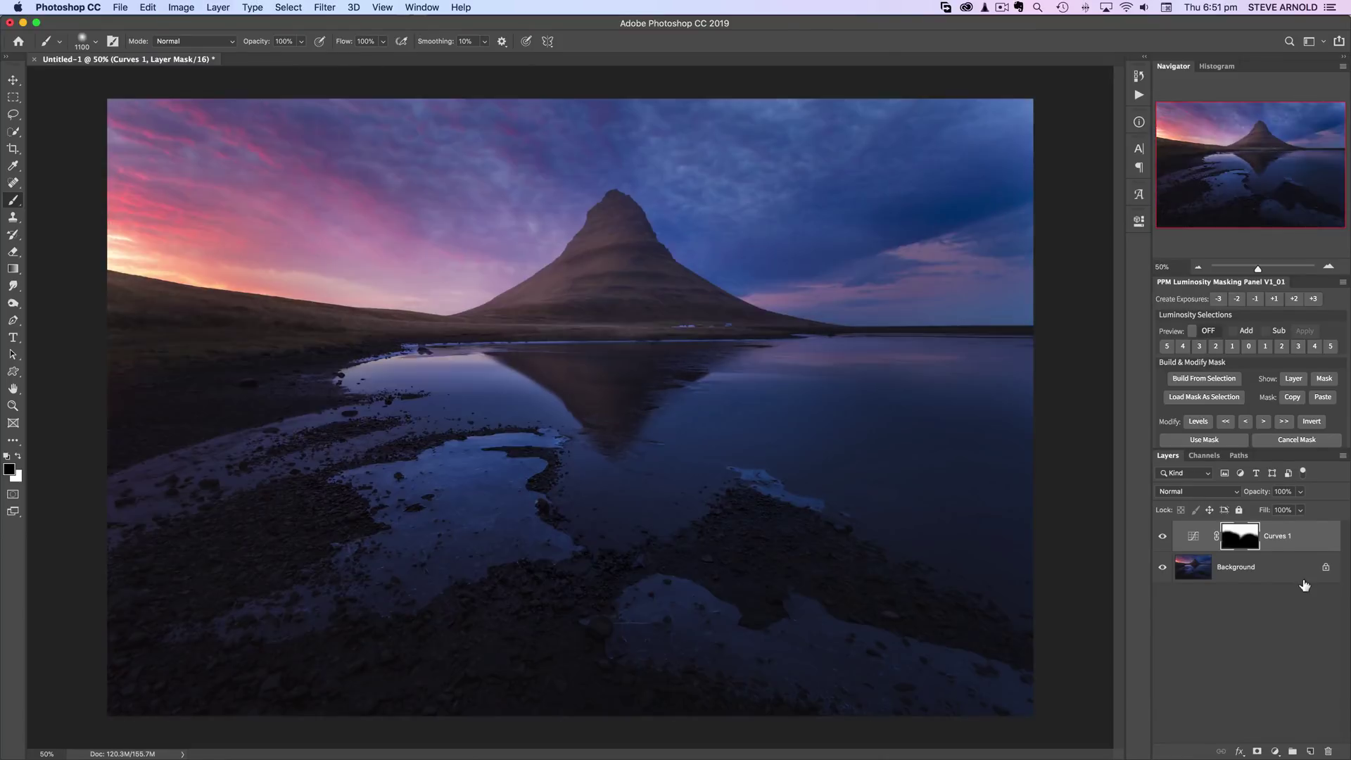
key("super+i")
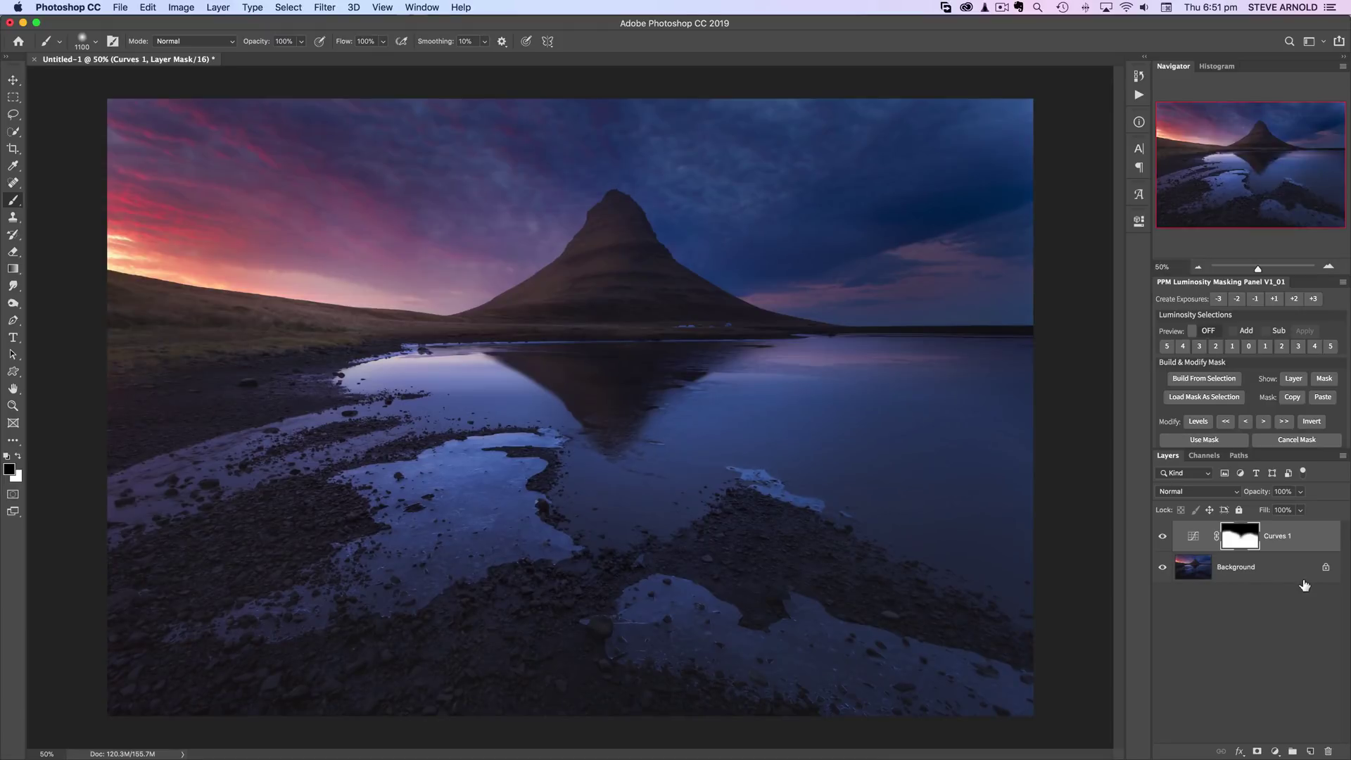
key("super+i")
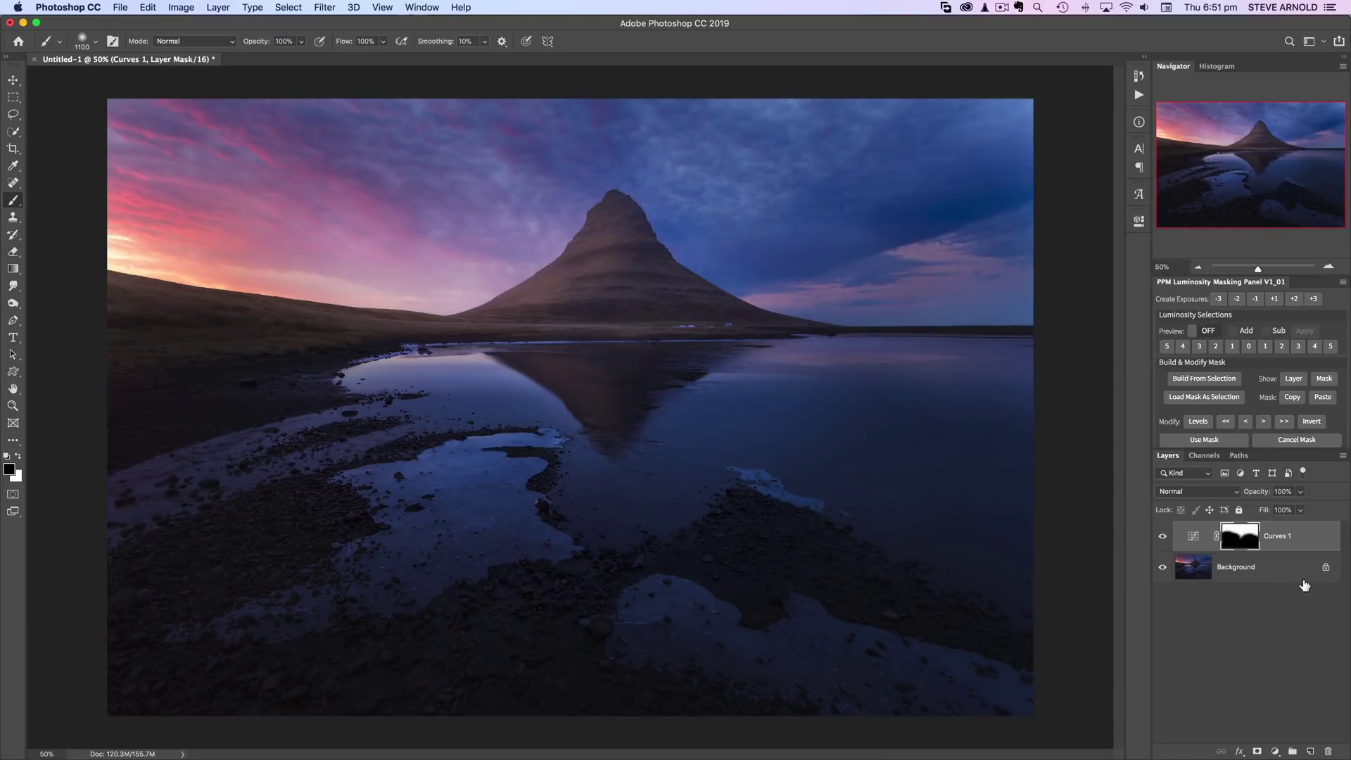
key("super+i")
key("super+i")
left_click_drag(1319, 537, 1329, 744)
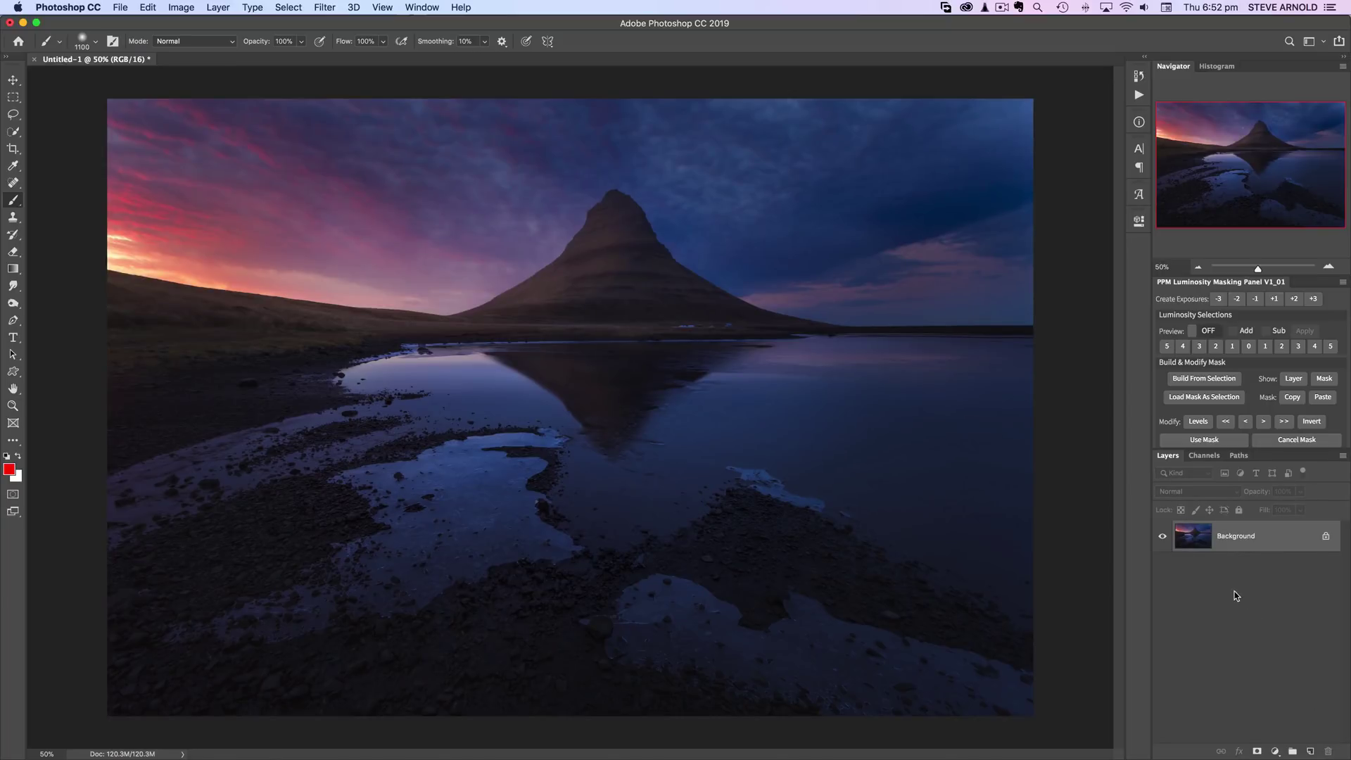
left_click_drag(1193, 546, 1310, 747)
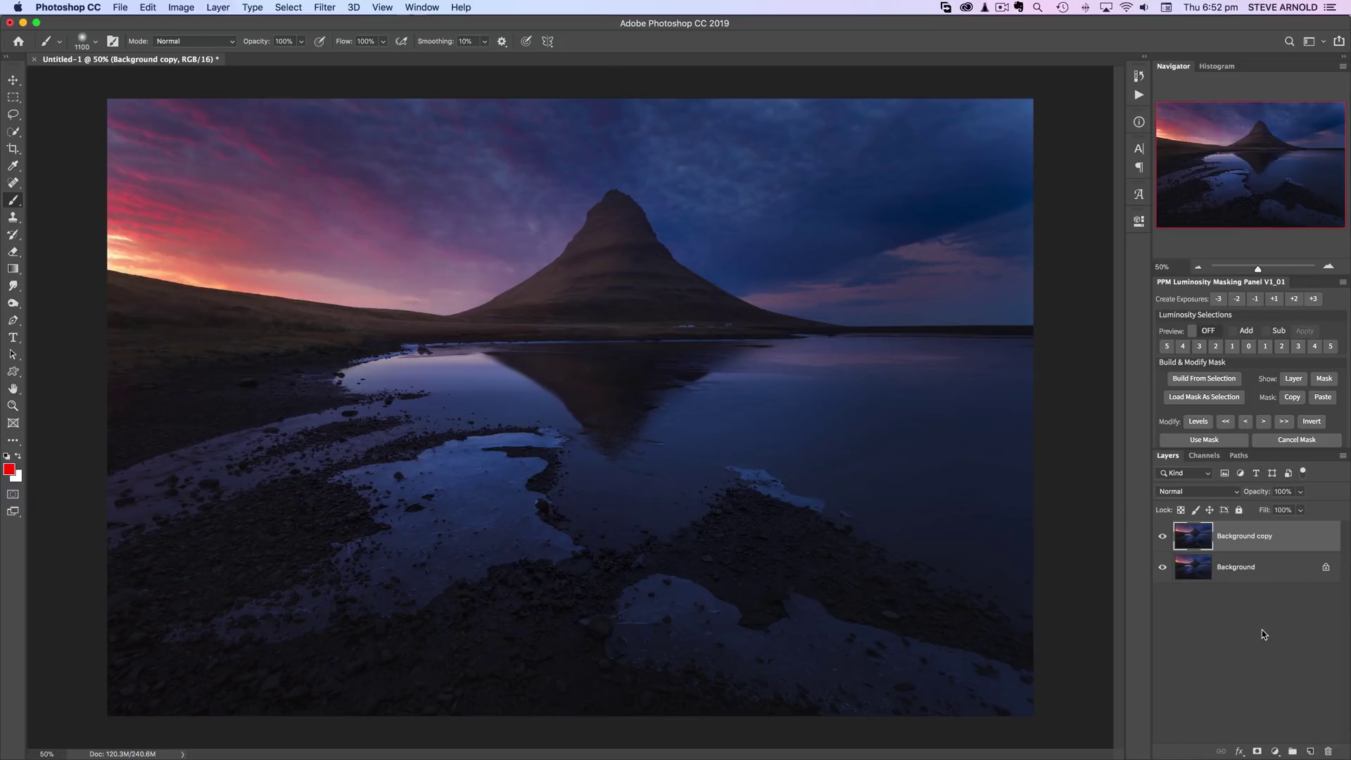
left_click(1258, 751)
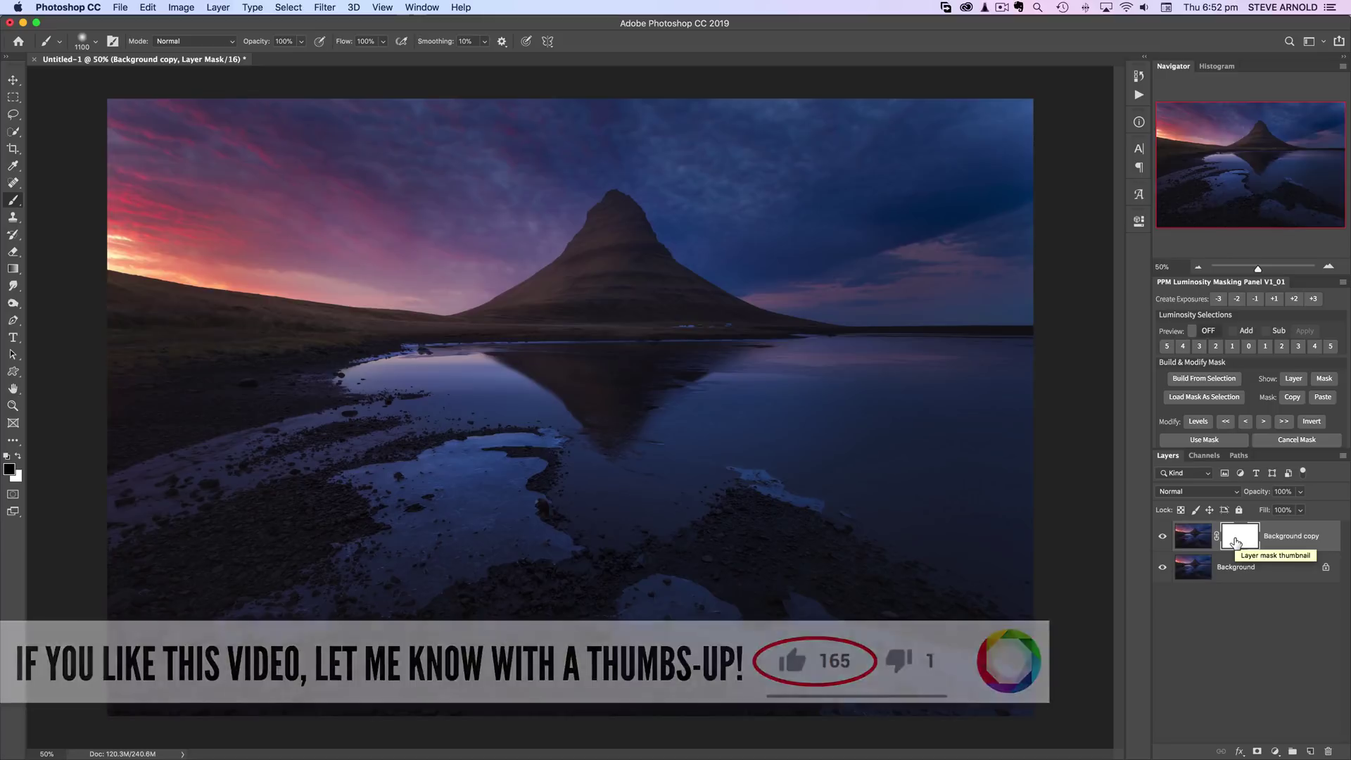
left_click_drag(1236, 542, 1329, 747)
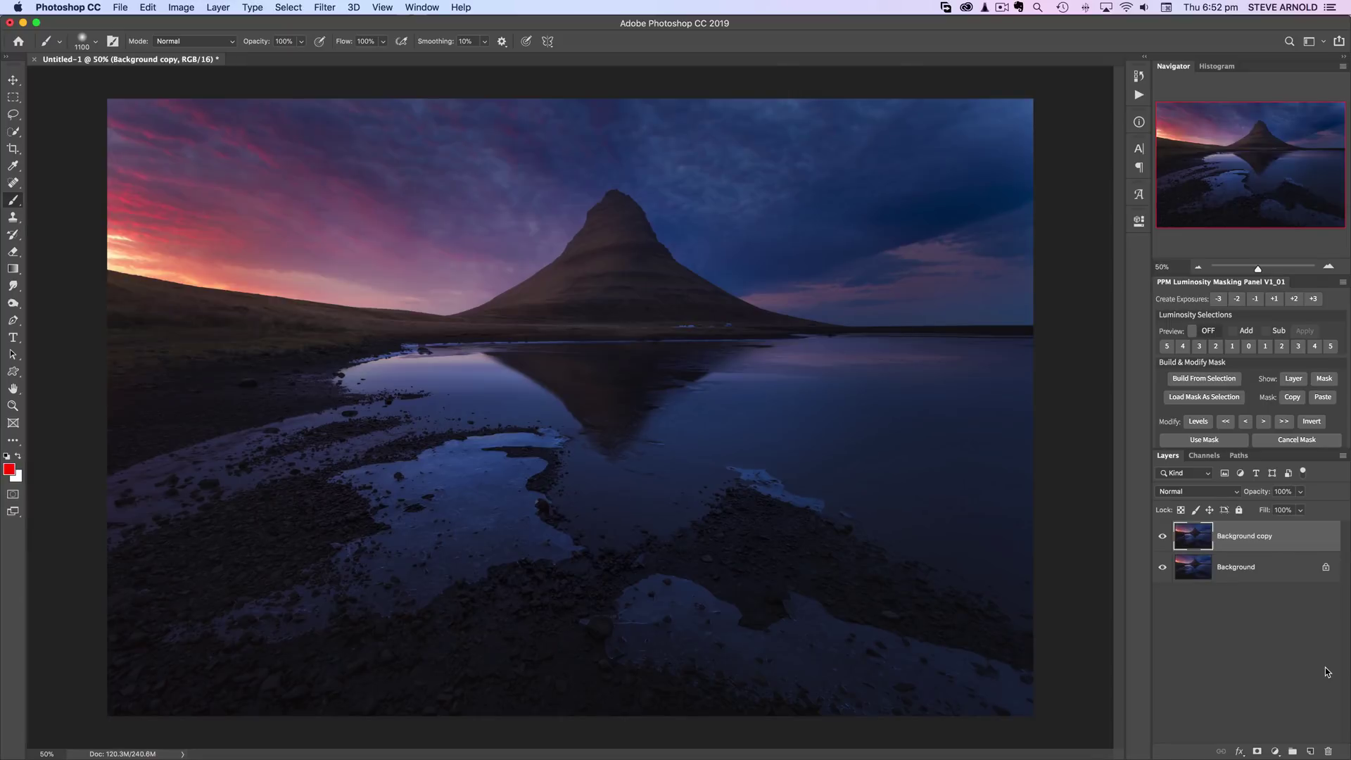
left_click(1259, 753, "alt")
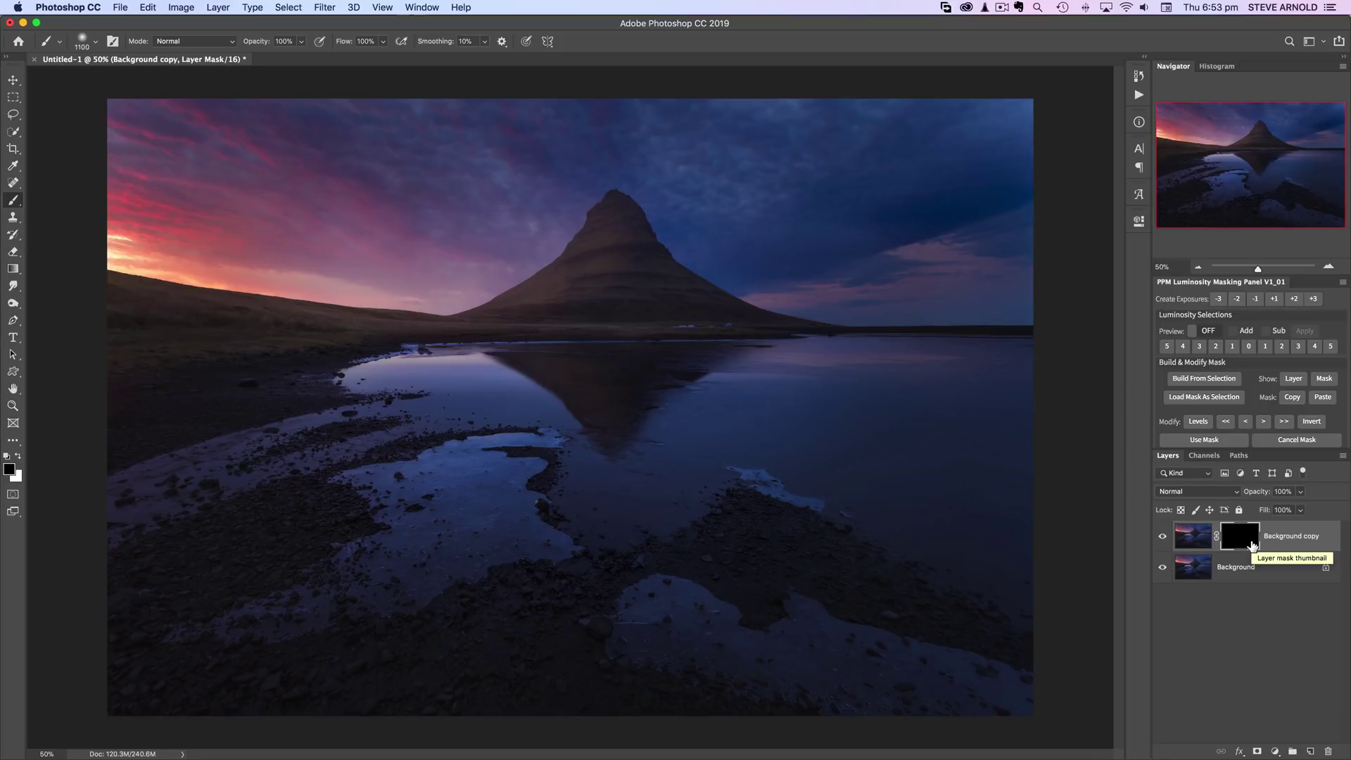
left_click_drag(1243, 545, 1332, 746)
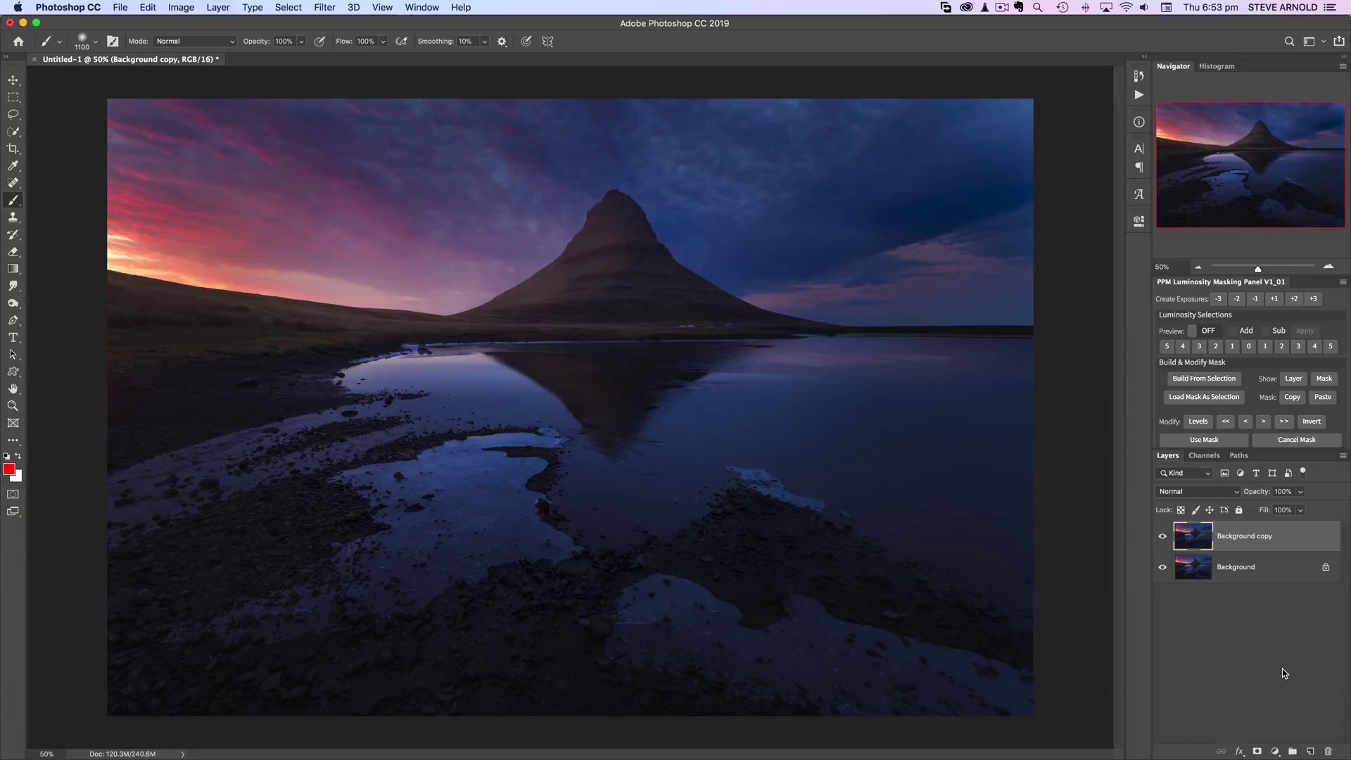
left_click_drag(1195, 545, 1330, 751)
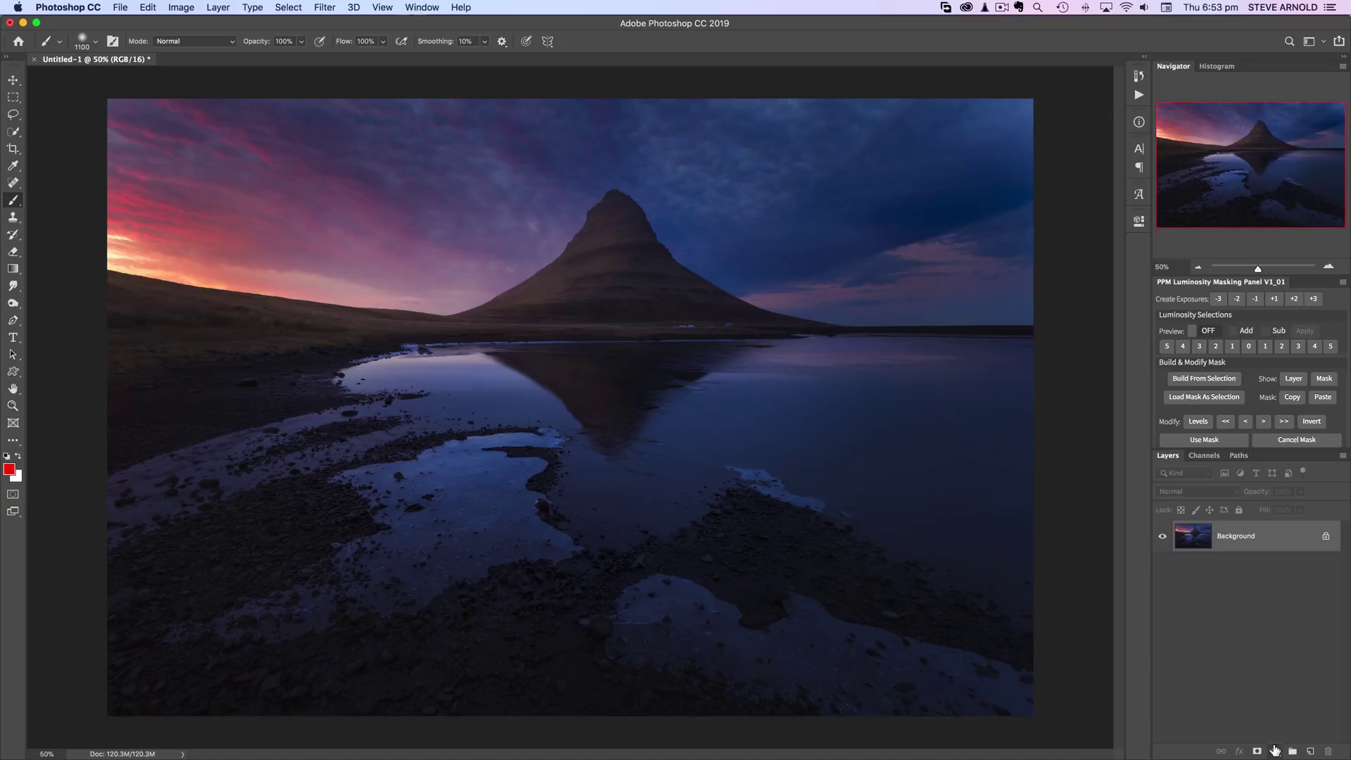
Add and discard an Exposure layer, then add Curves 1 with a lifted curve
left_click(1275, 750)
left_click(1252, 569)
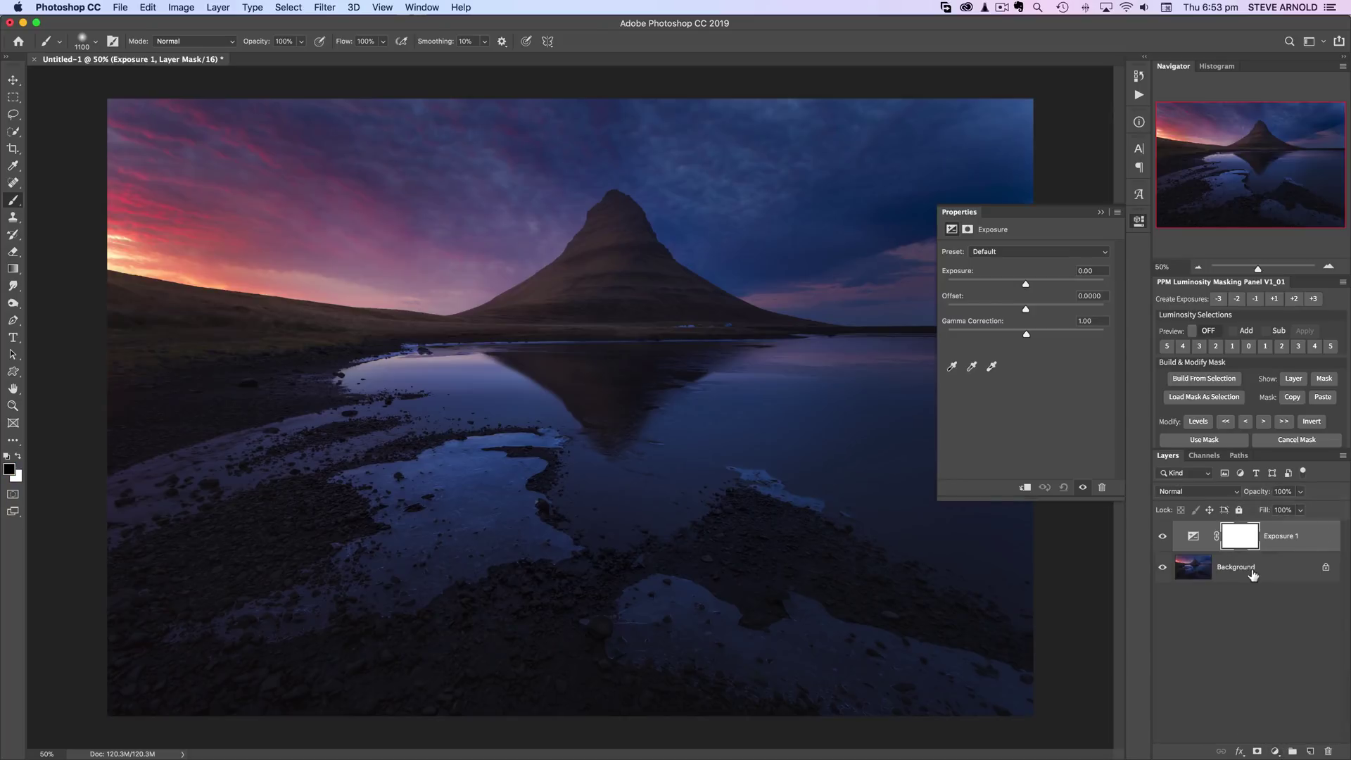
left_click_drag(1184, 539, 1327, 751)
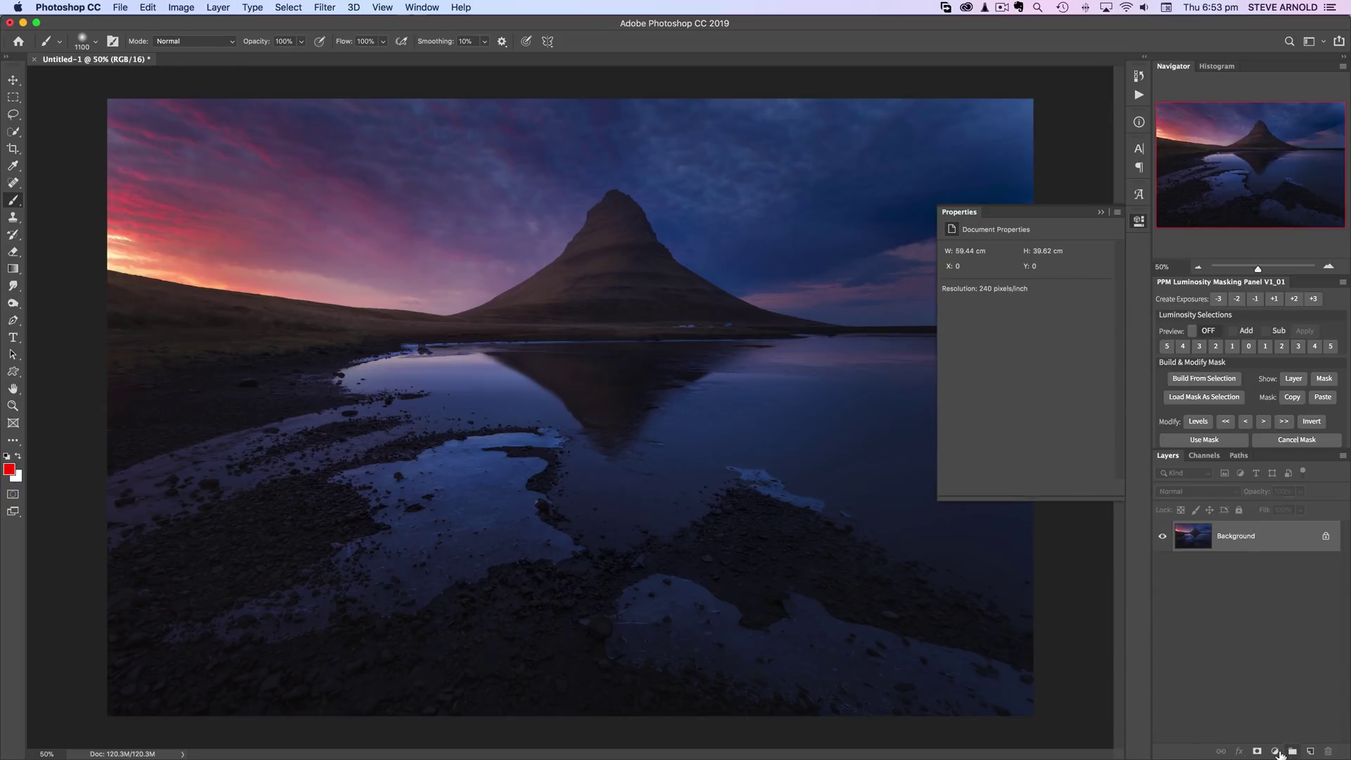
left_click(1277, 751)
left_click(1256, 557)
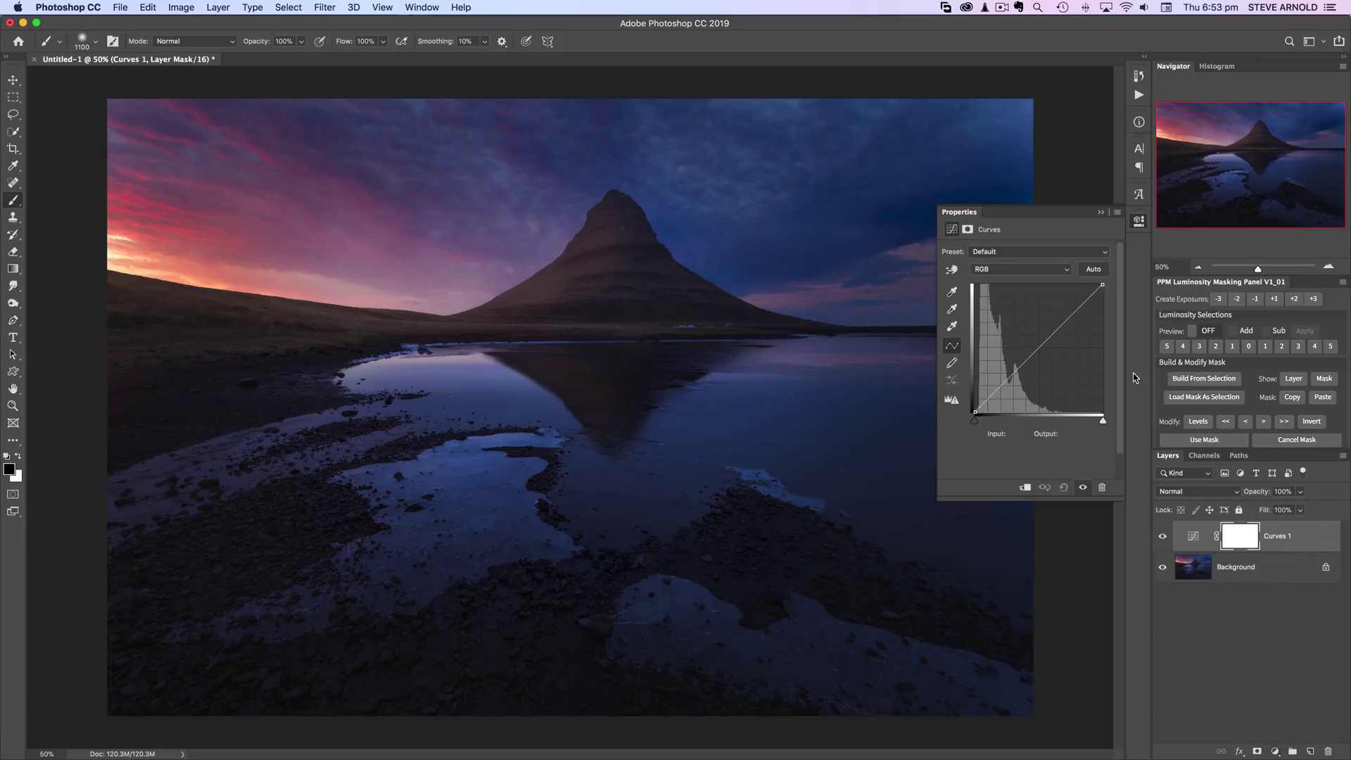
left_click_drag(1036, 351, 1033, 334)
left_click(1284, 681)
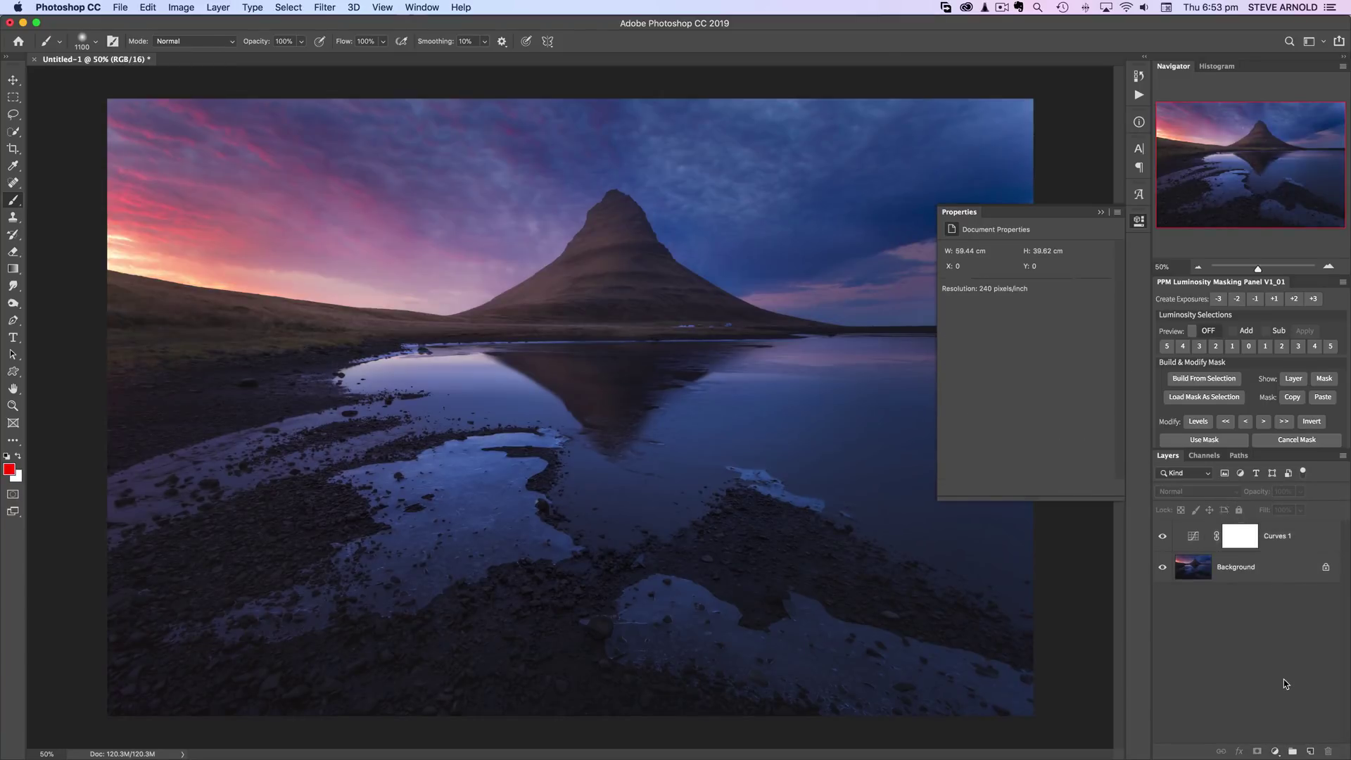
Add a Curves 2 layer with raised highlights and an extra midtone point
left_click(1274, 751)
left_click(1280, 572)
left_click_drag(1071, 318, 1068, 307)
left_click_drag(1017, 367, 1020, 367)
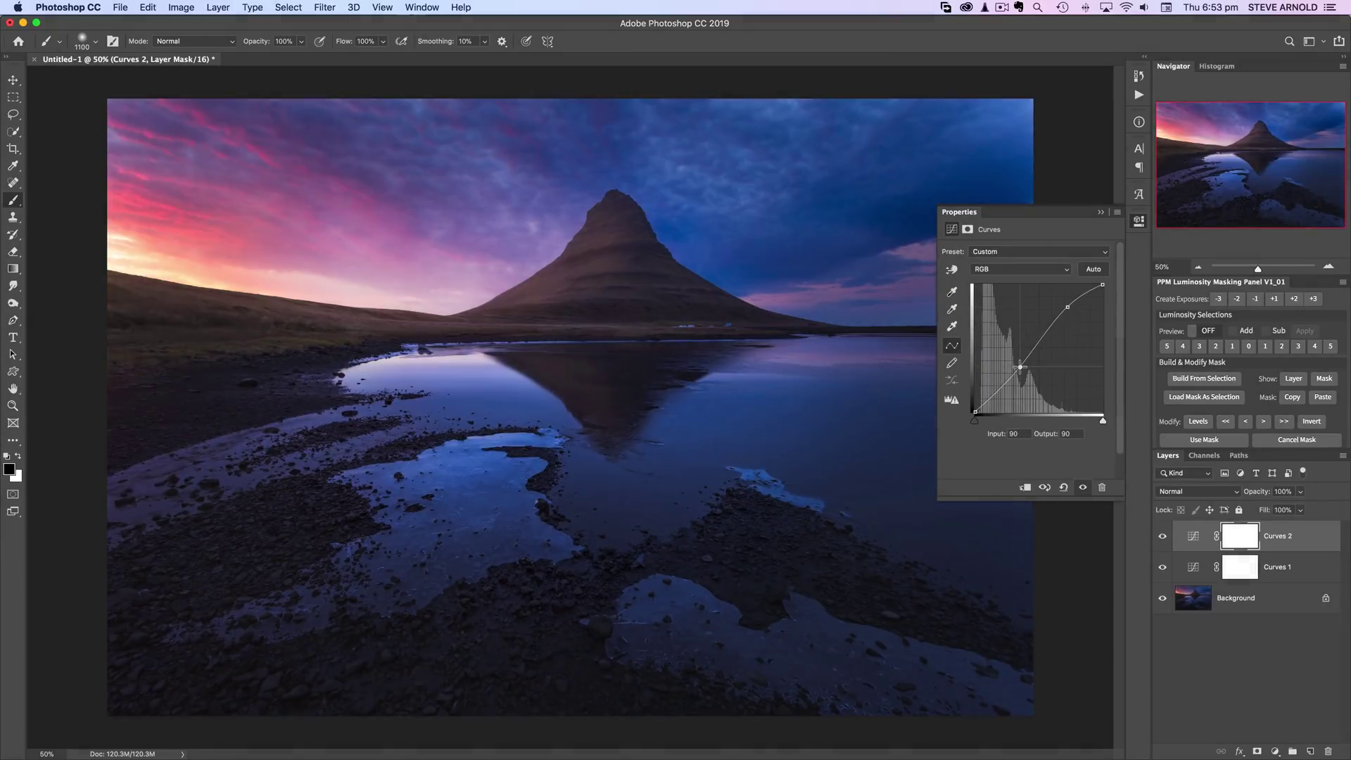
left_click(1139, 222)
Target the Curves 1 mask and toggle Curves 1 off and on to compare
left_click(1240, 568)
left_click(1162, 569)
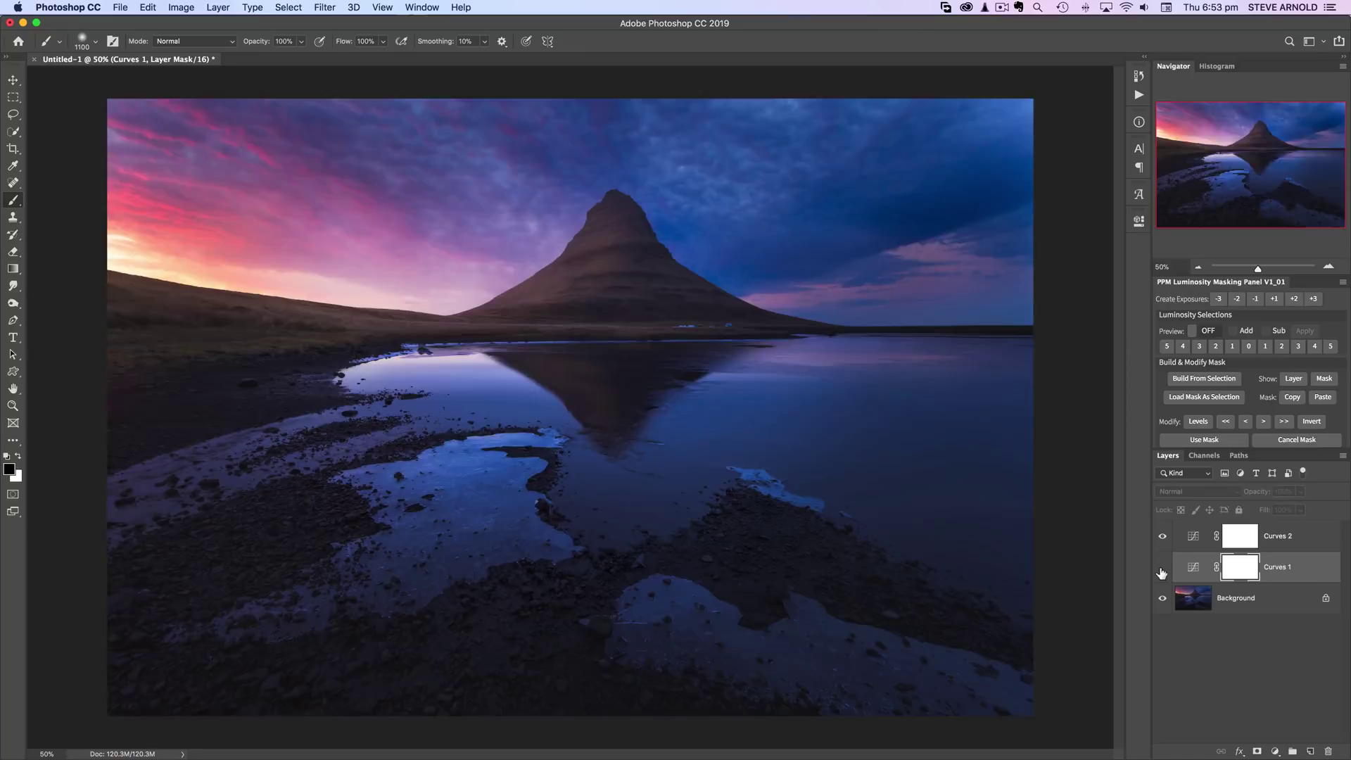
left_click(1162, 569)
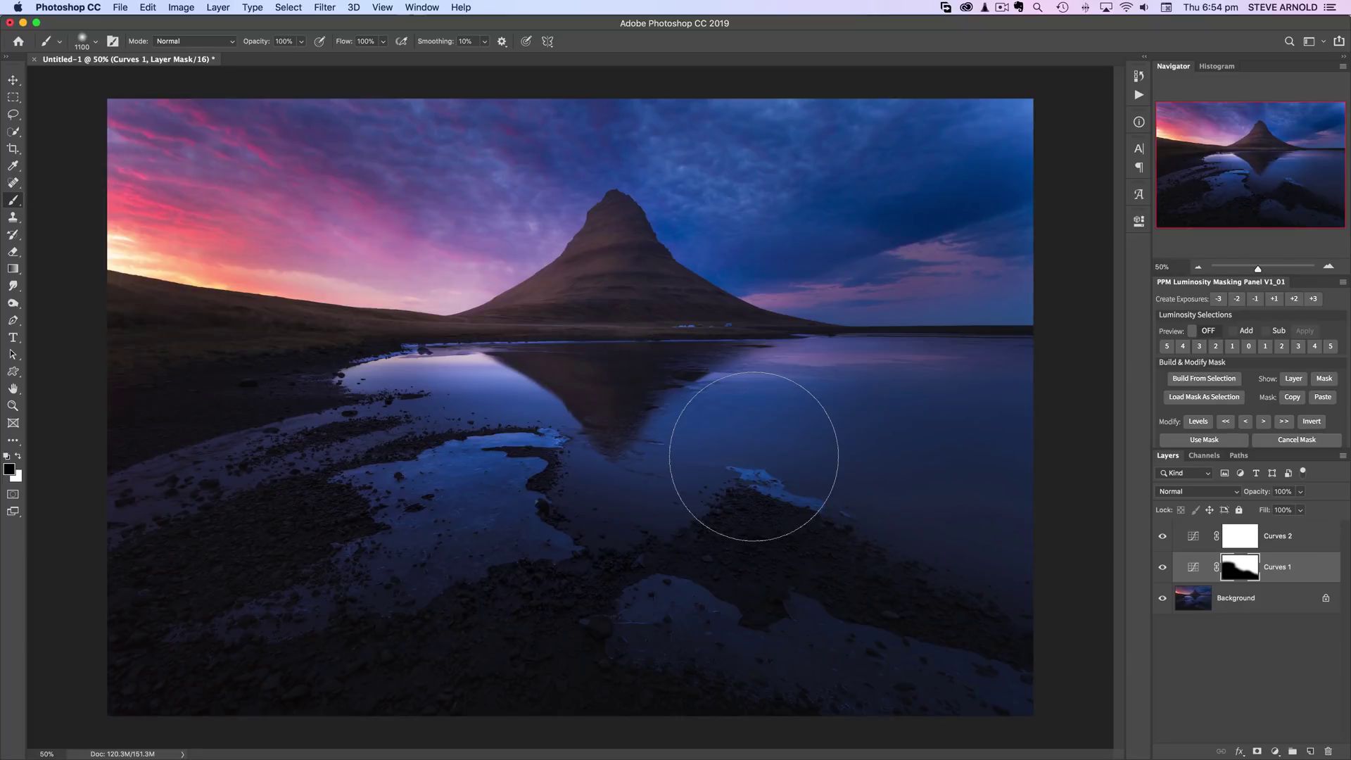
Copy the Curves 1 mask with Cmd+A and paste it into the Curves 2 mask
left_click(1248, 572, "alt")
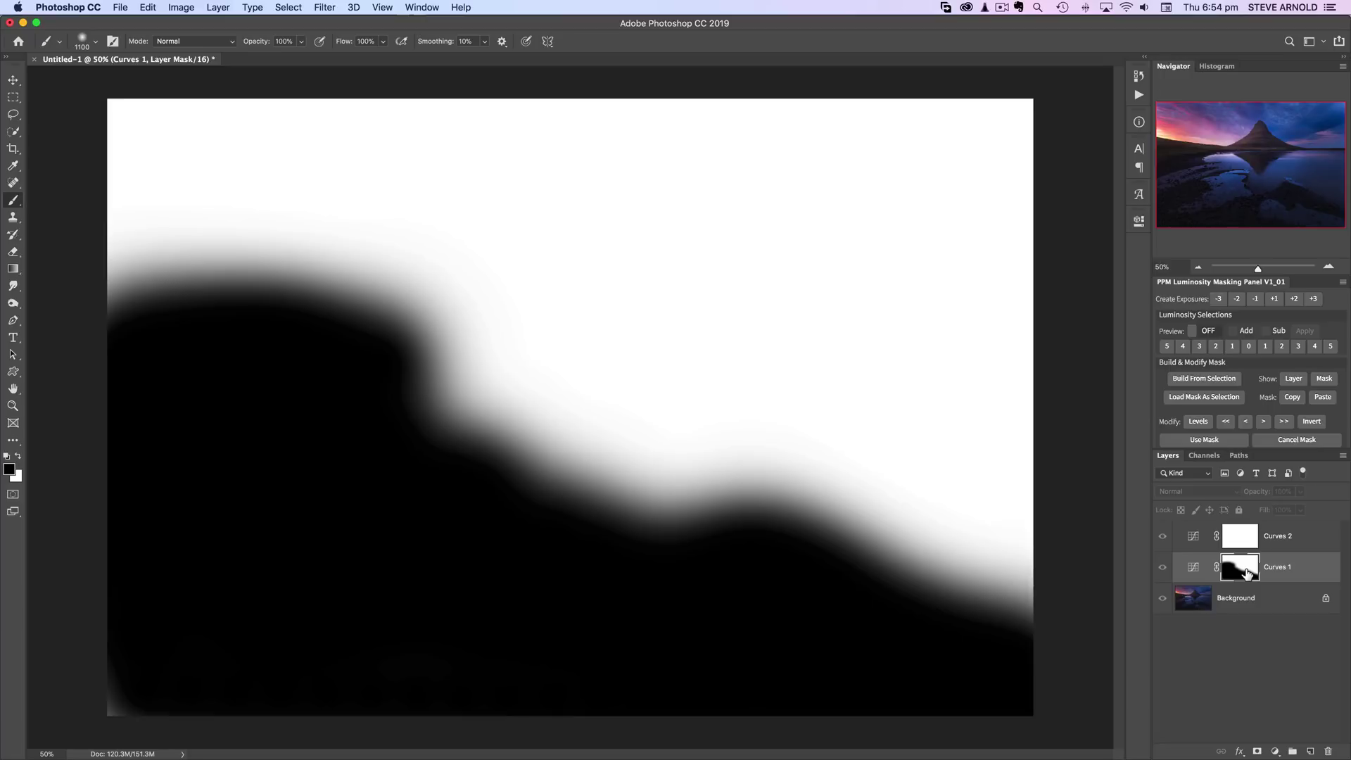
key("super+a")
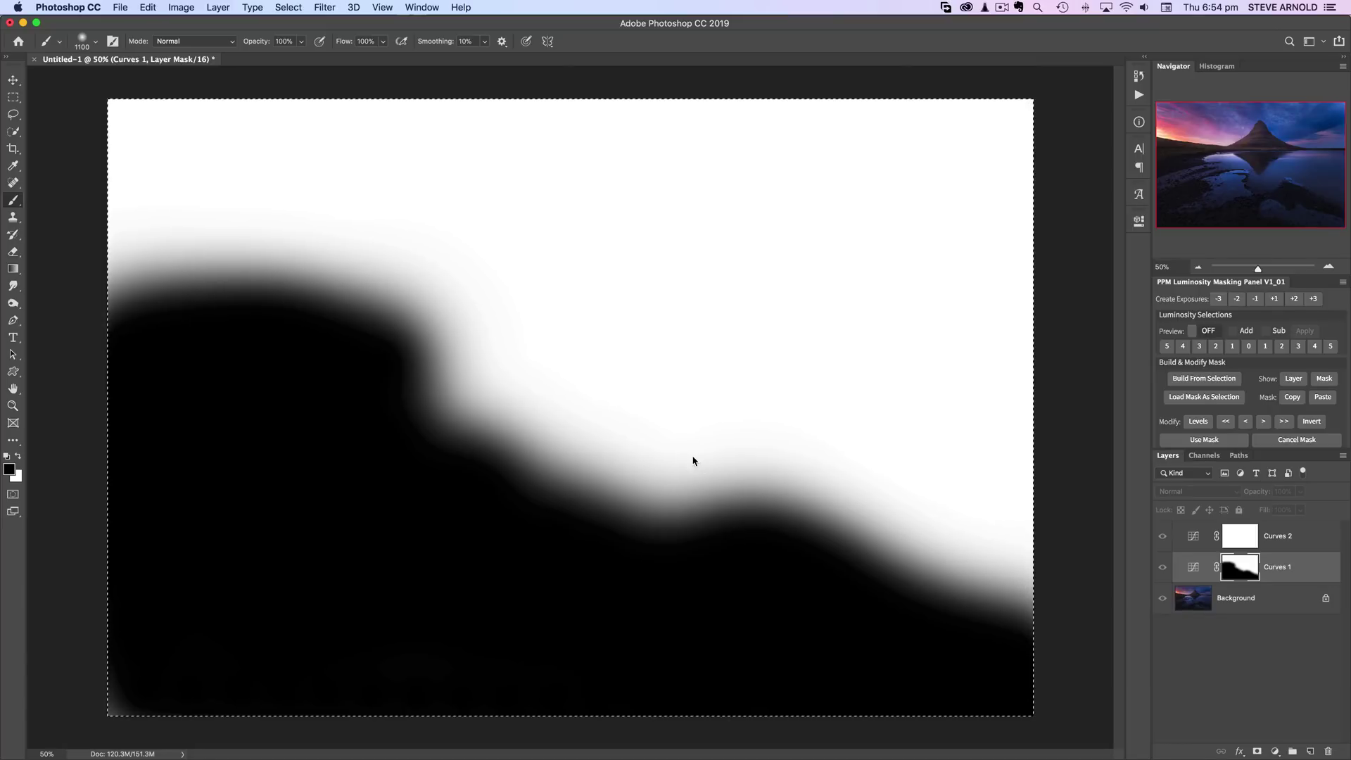
left_click(1237, 540)
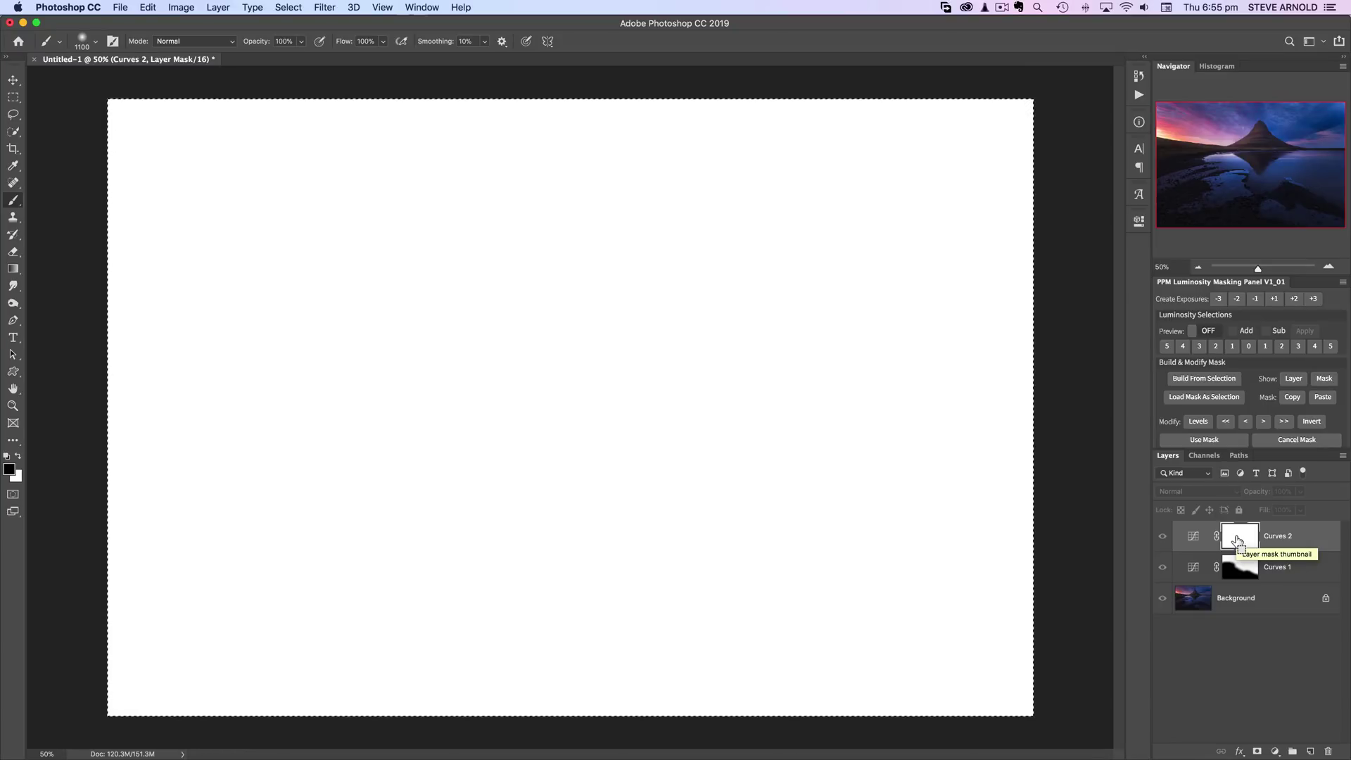
key("super+v")
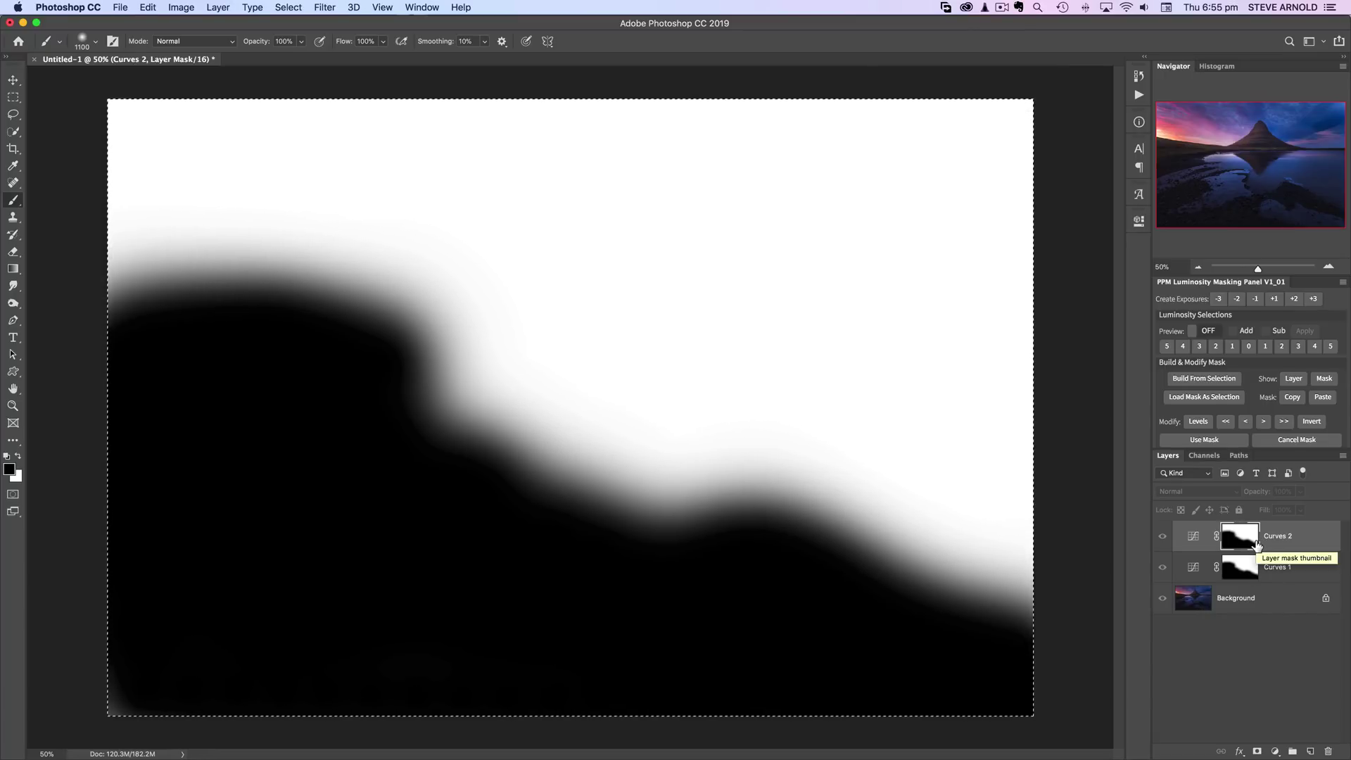
key("super+d")
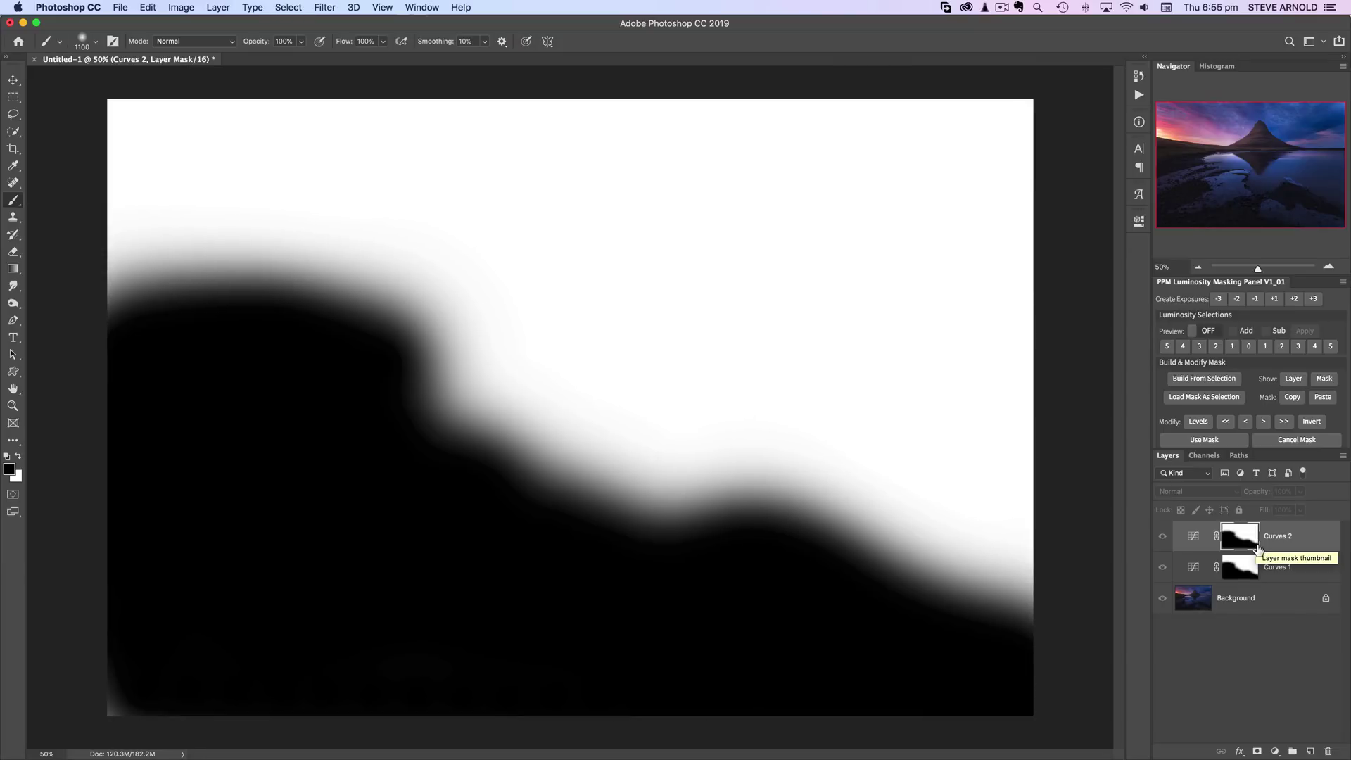
left_click(1188, 538)
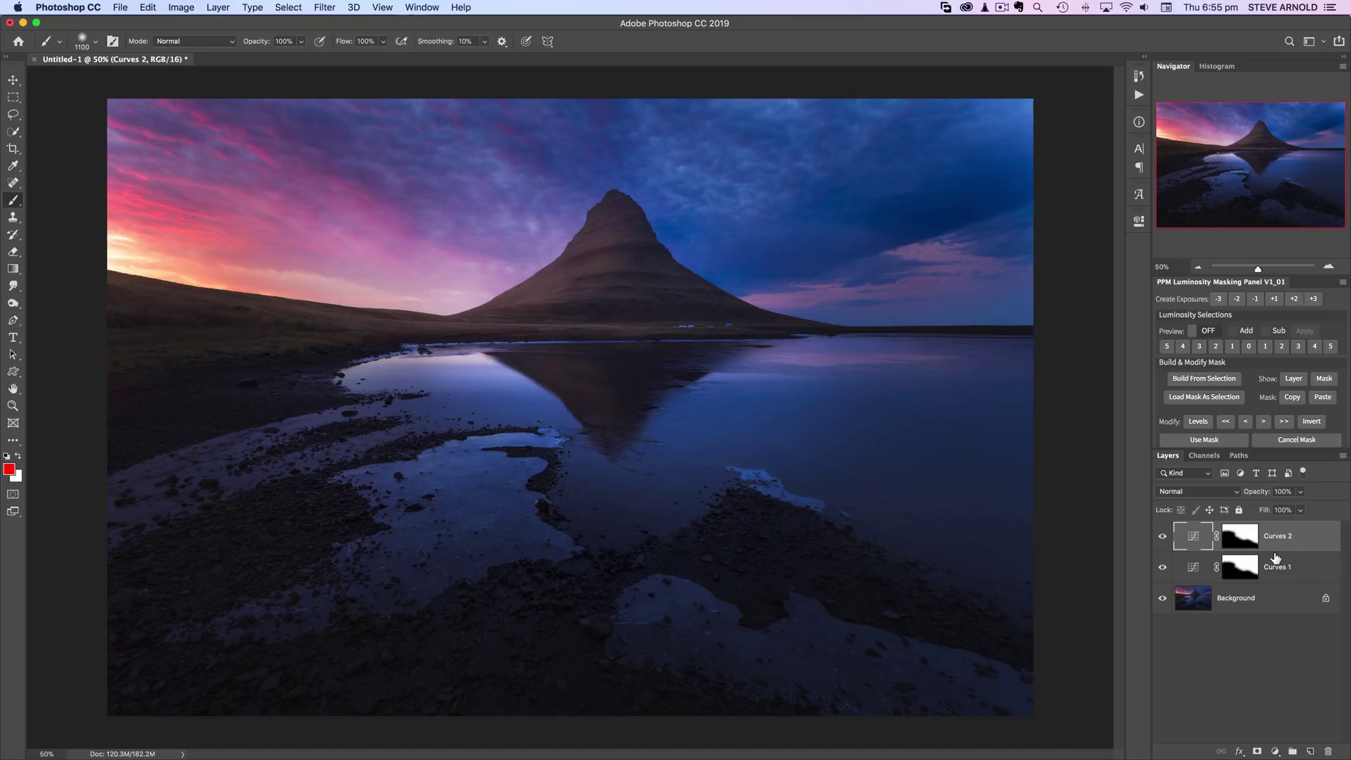
Delete Curves 2, add a new raised-curve Curves layer, and Alt-drag Curves 1's mask onto it
left_click(1244, 540)
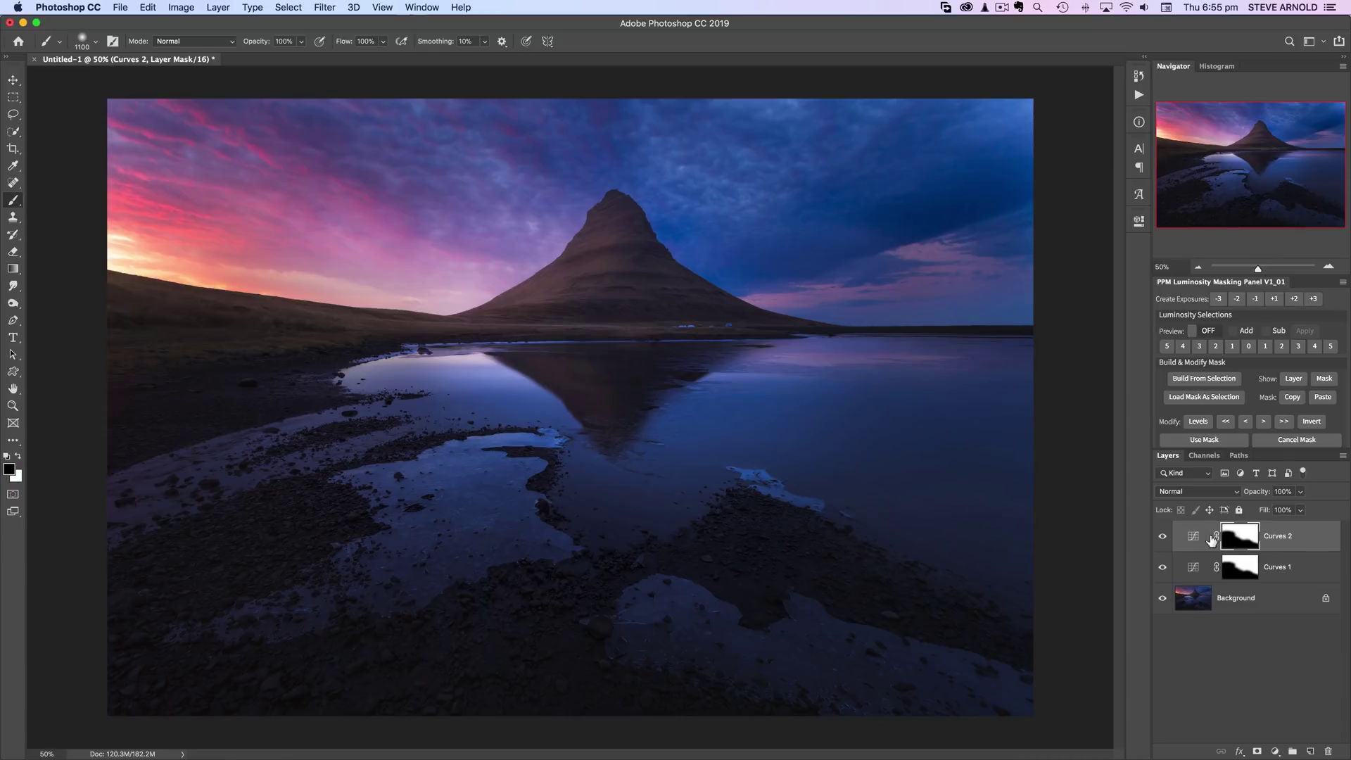
left_click_drag(1189, 541, 1328, 750)
left_click(1275, 751)
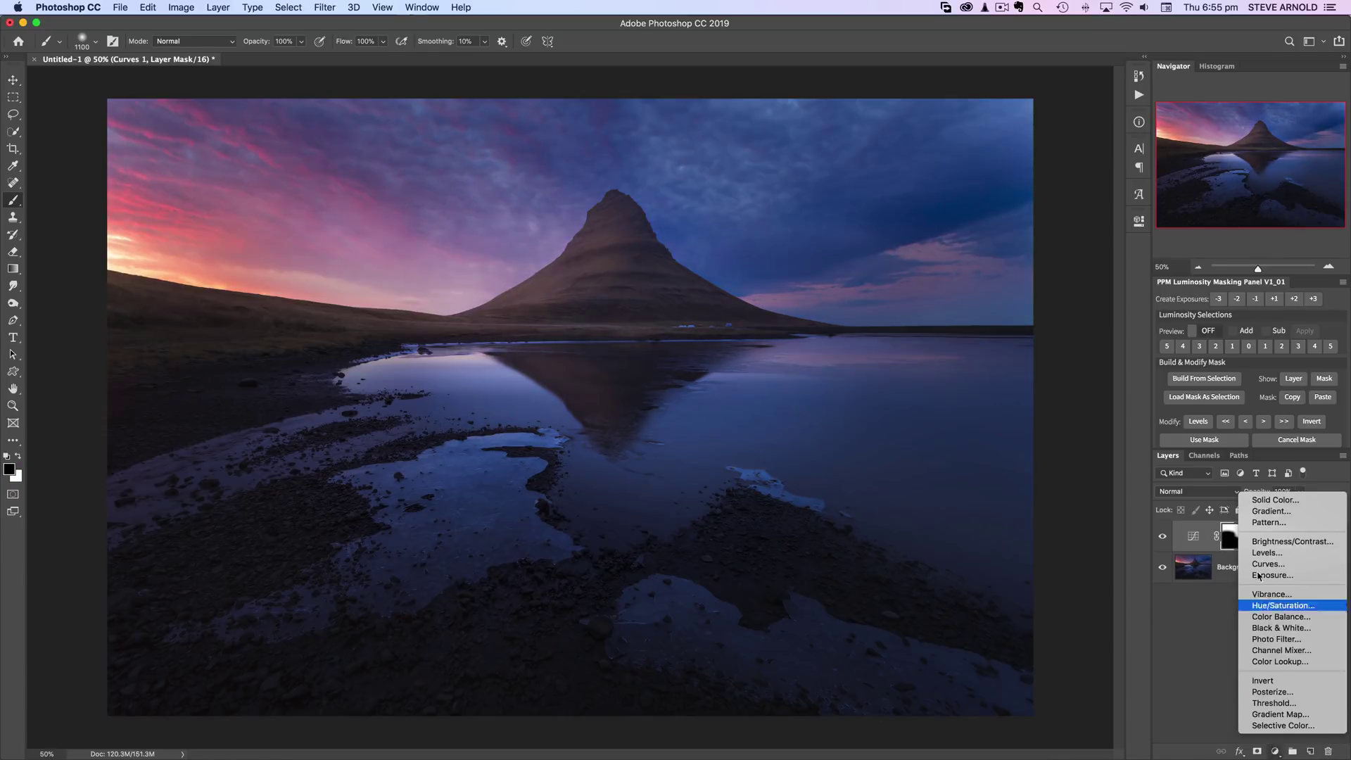
left_click(1266, 564)
left_click_drag(1063, 323, 1022, 365)
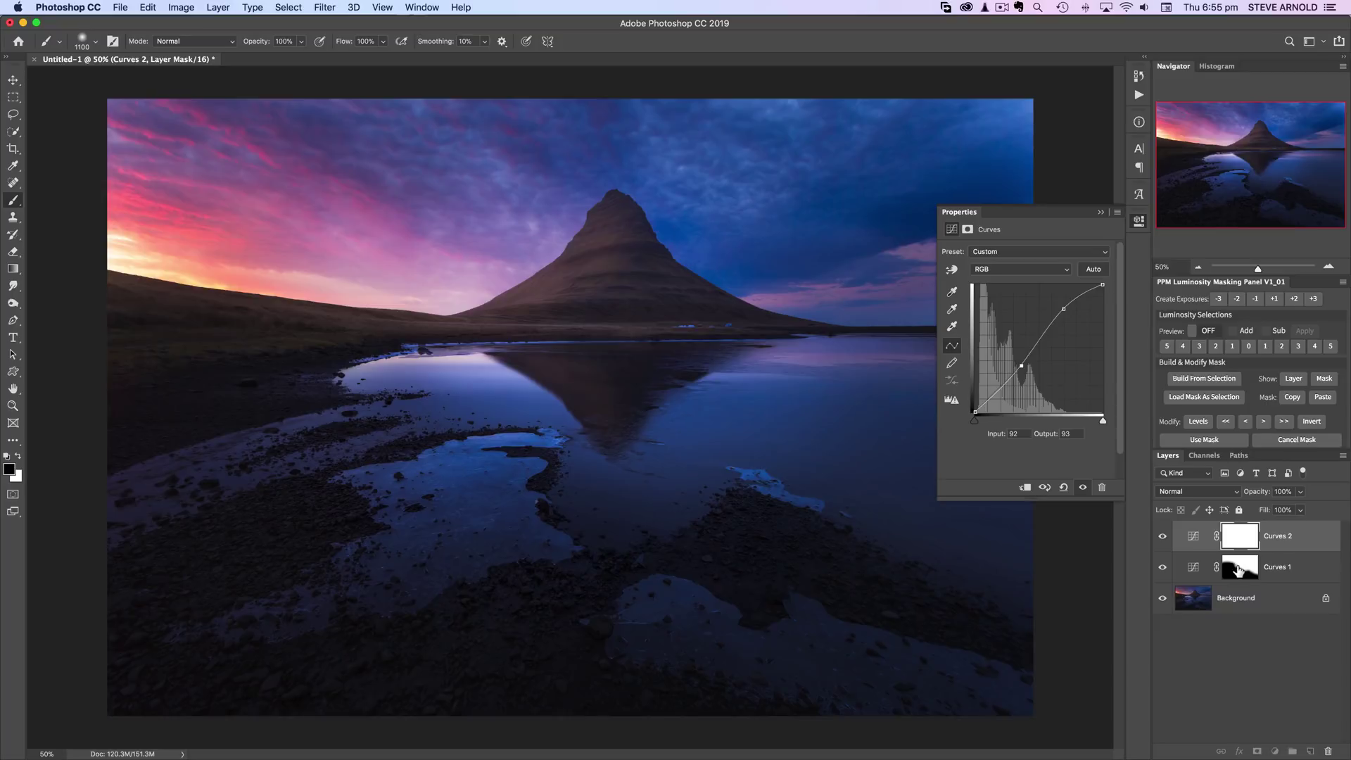
left_click_drag(1237, 569, 1243, 539)
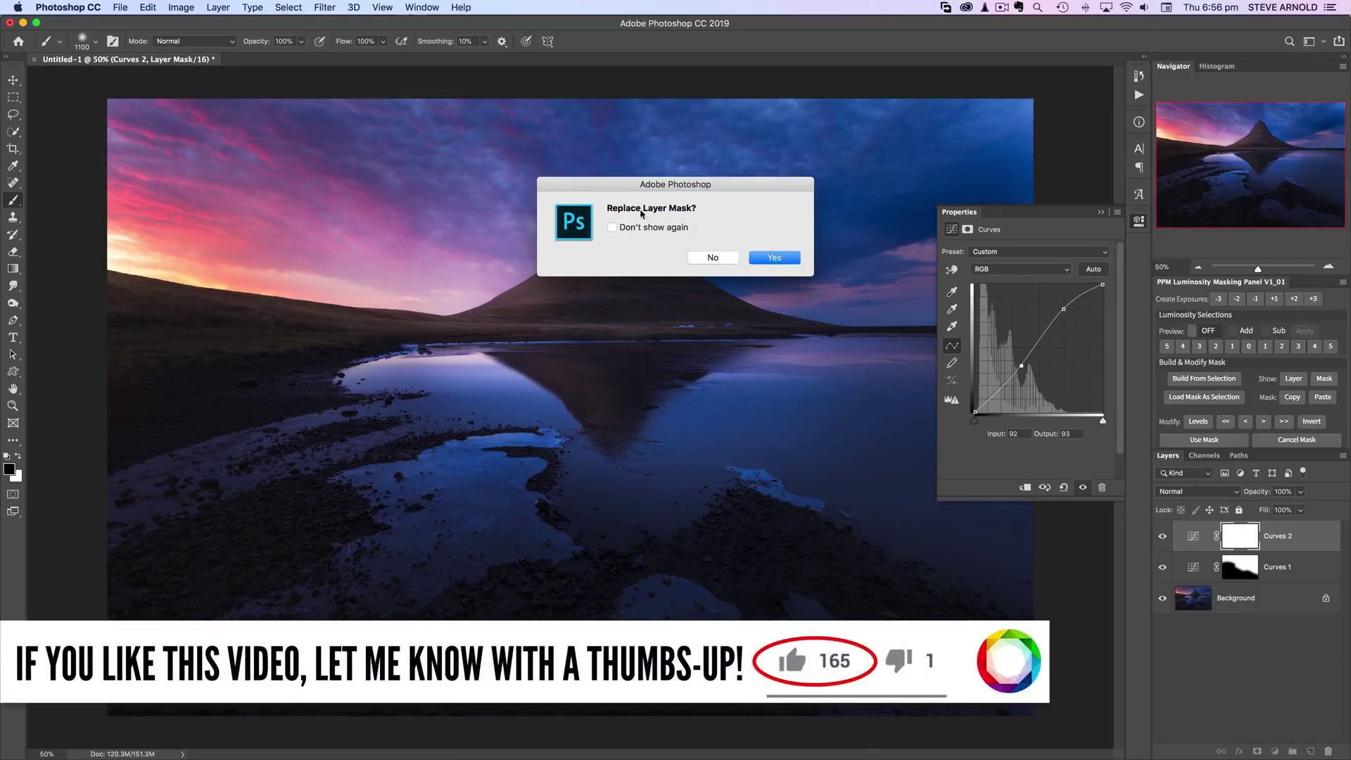
left_click(774, 259)
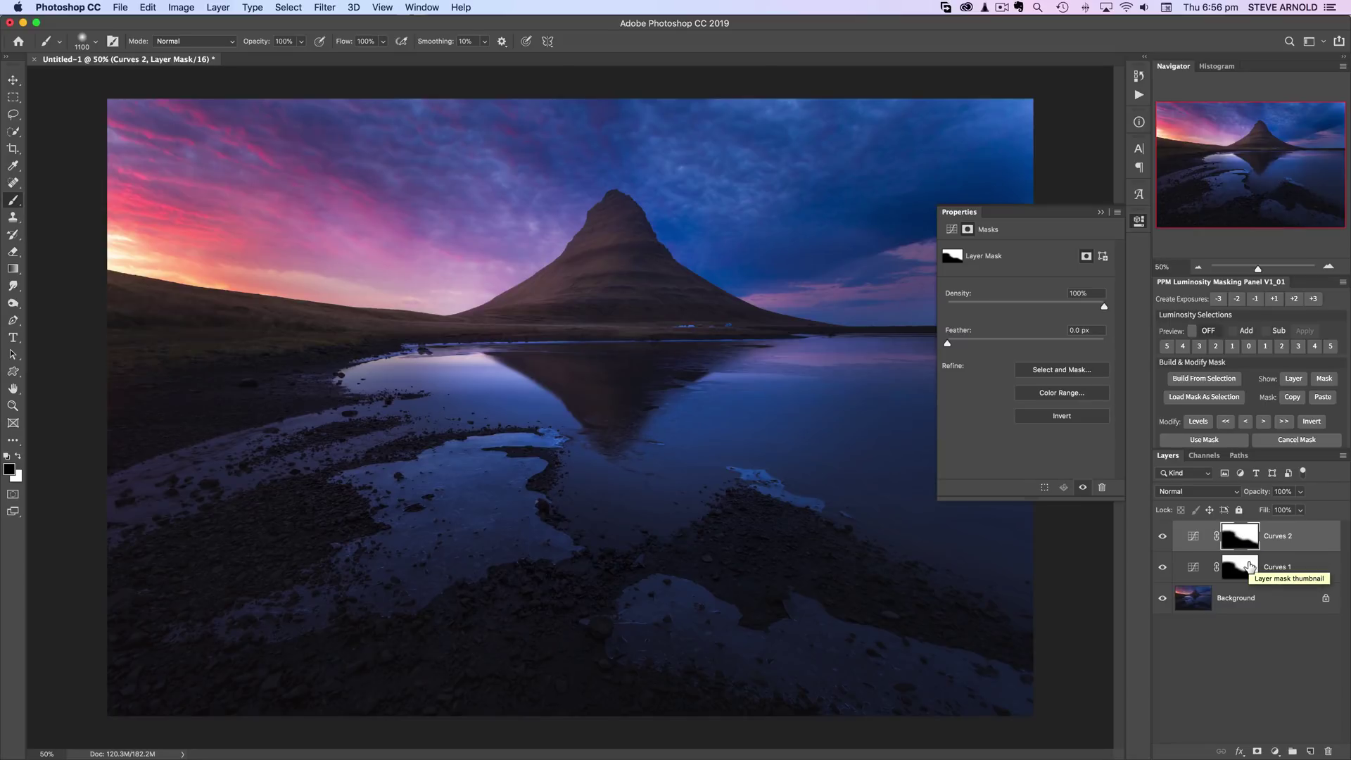
Copy Curves 1's mask onto Curves 2 and load that mask as a selection
left_click_drag(1250, 565, 1240, 541)
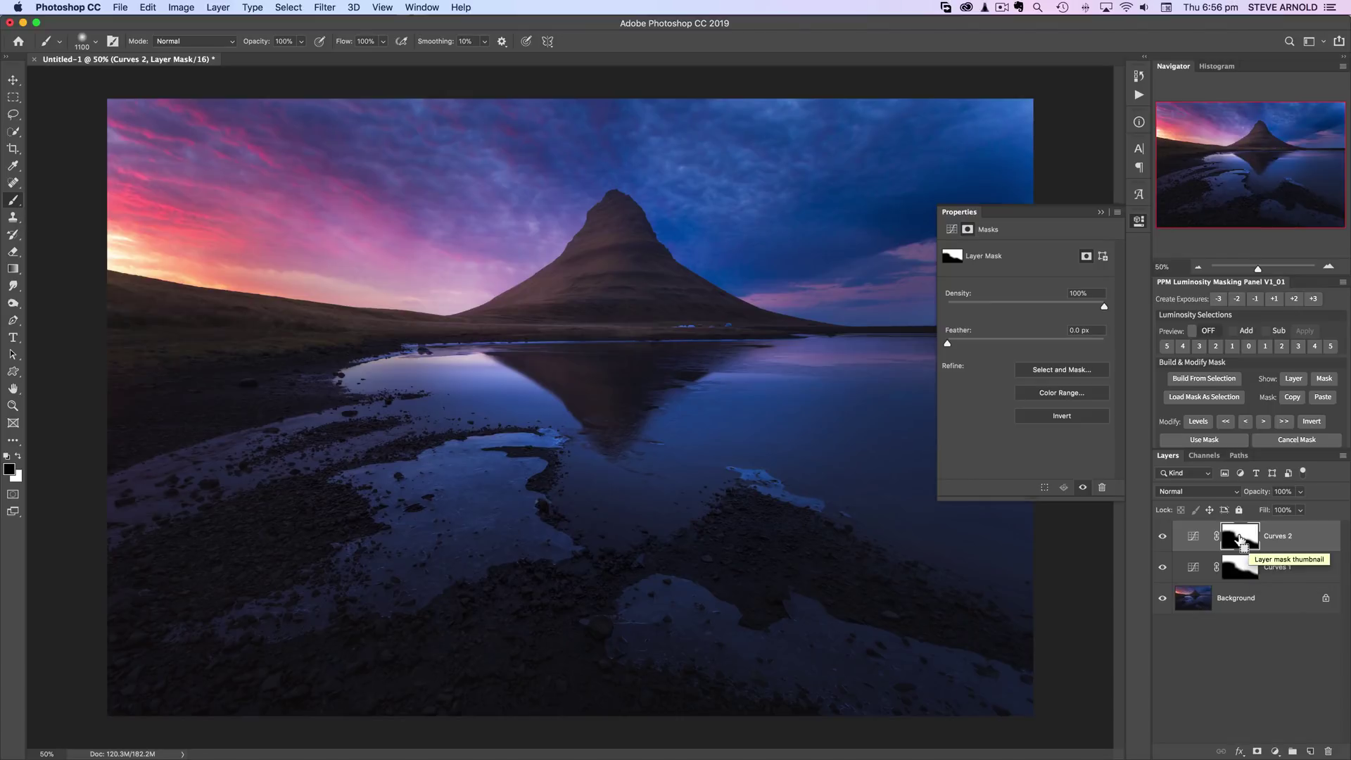
left_click(1240, 538, "super")
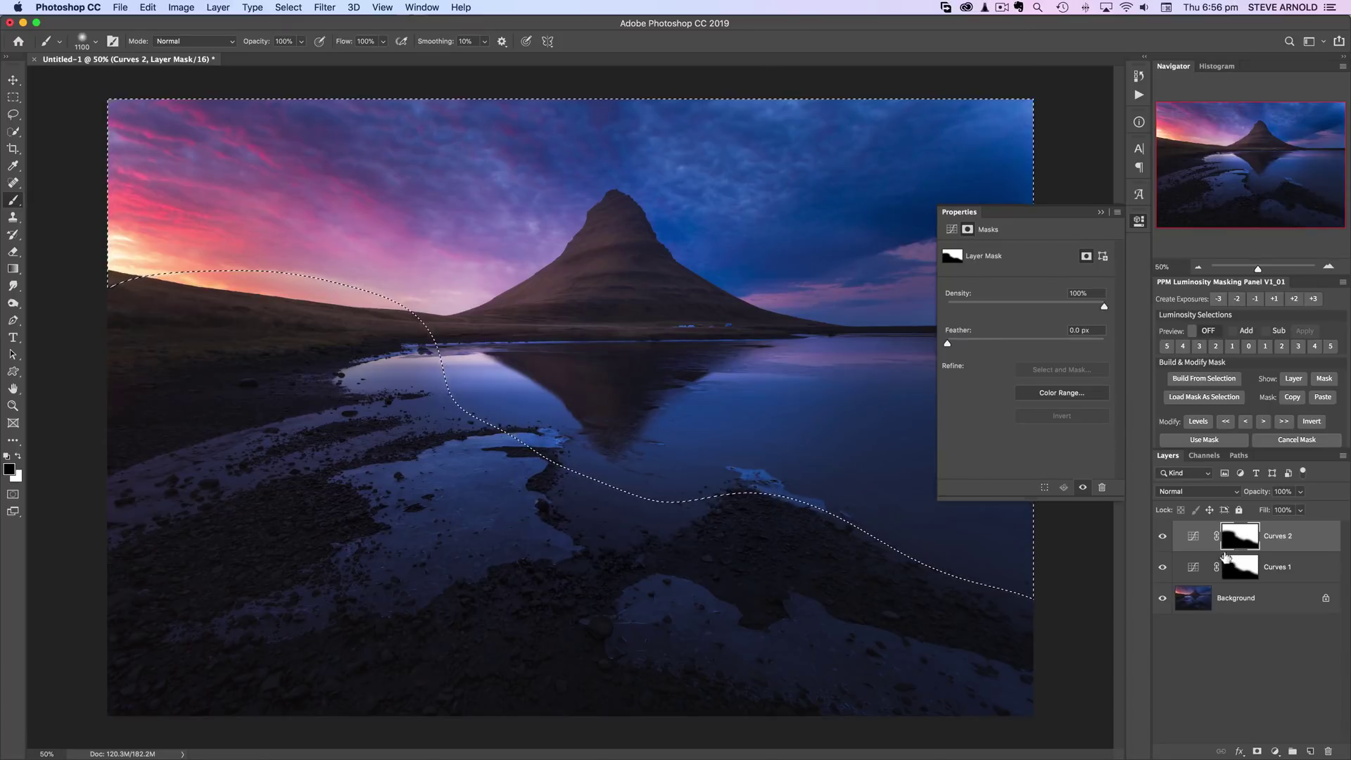
left_click(1139, 222)
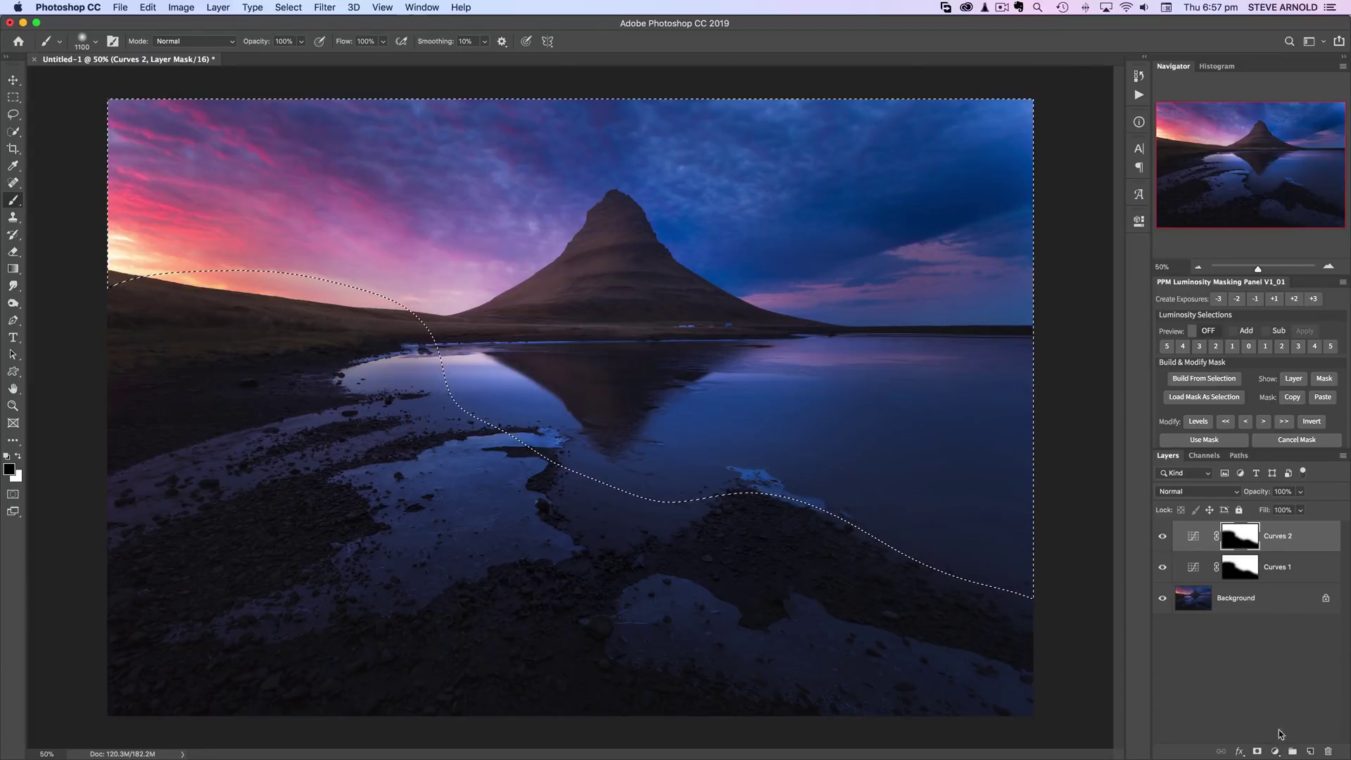
Add a selection-masked Curves 3 with a point at input 148, output 135, then delete it
left_click(1276, 752)
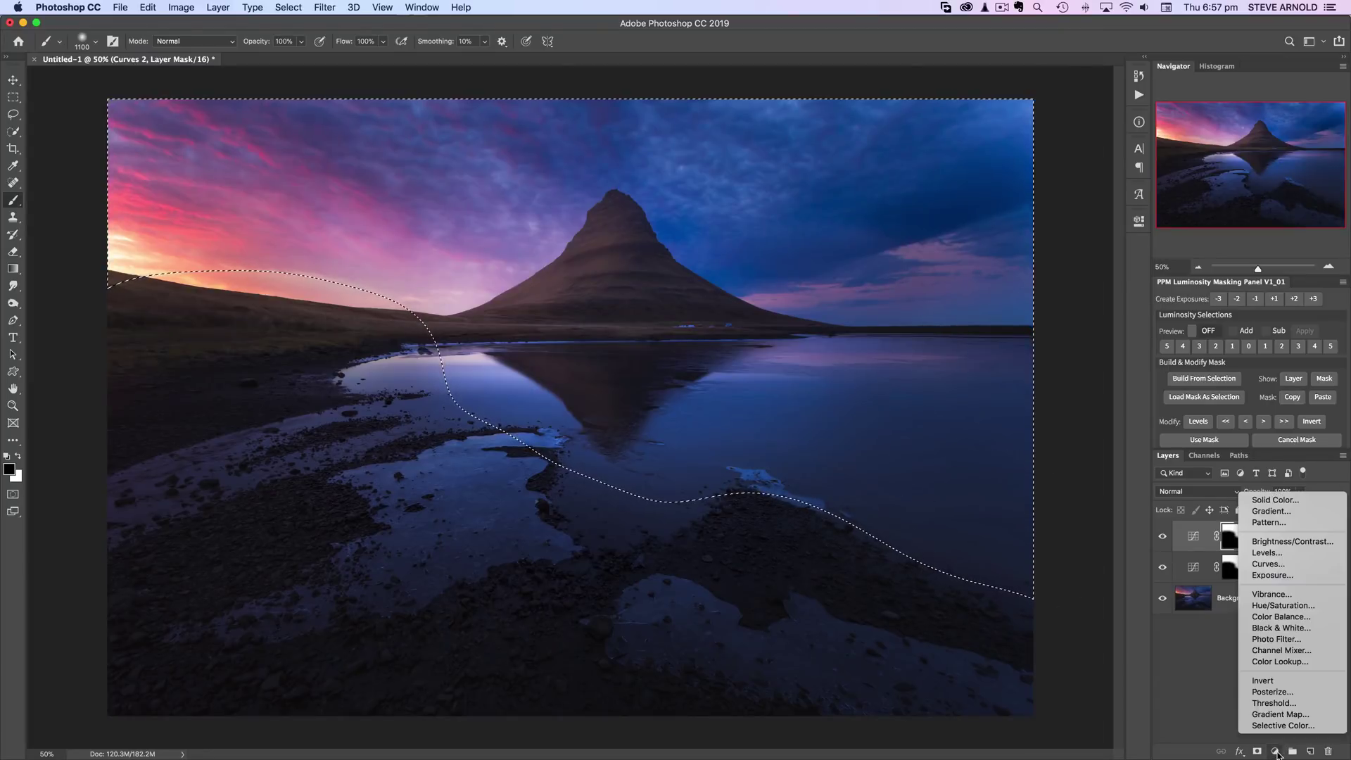
left_click(1292, 563)
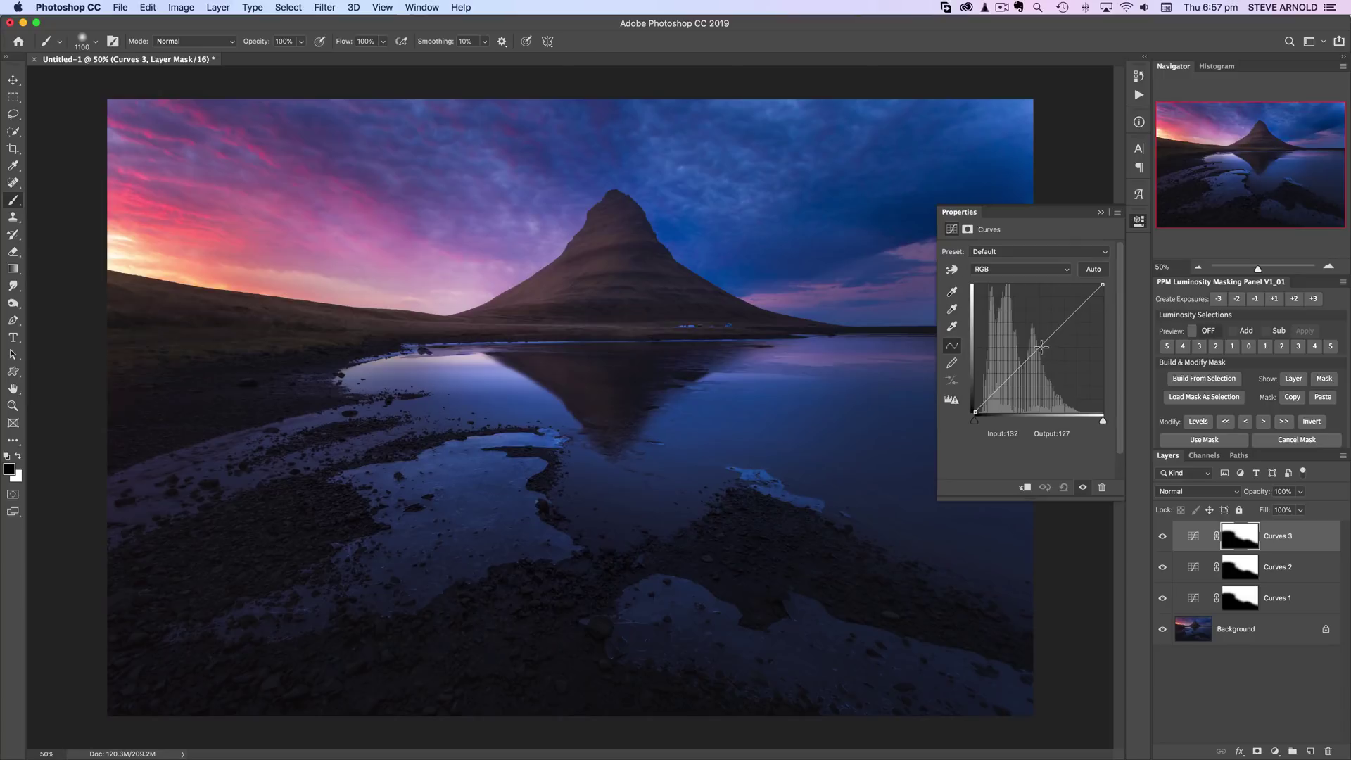
mouse_move(1042, 347)
left_mouse_down()
mouse_move(1045, 331)
mouse_move(1049, 343)
left_mouse_up()
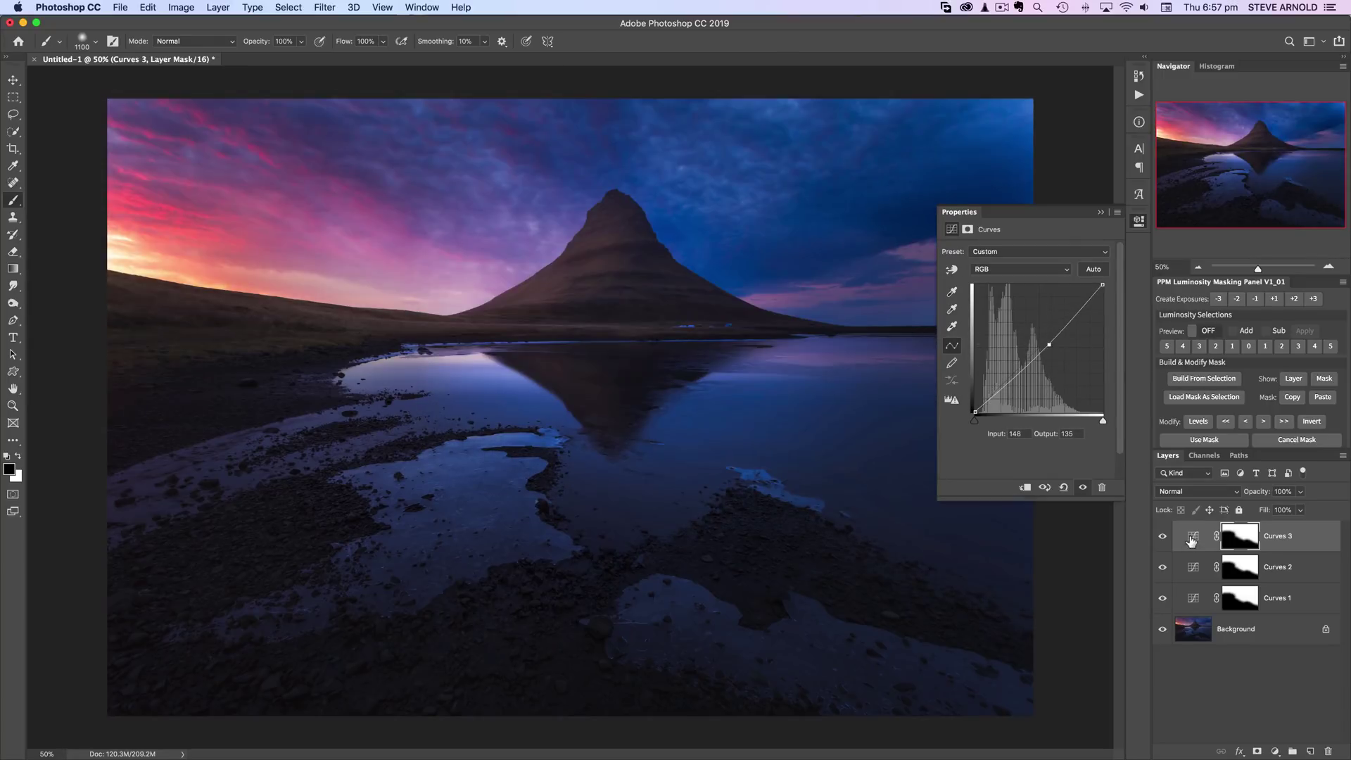
left_click_drag(1191, 540, 1328, 750)
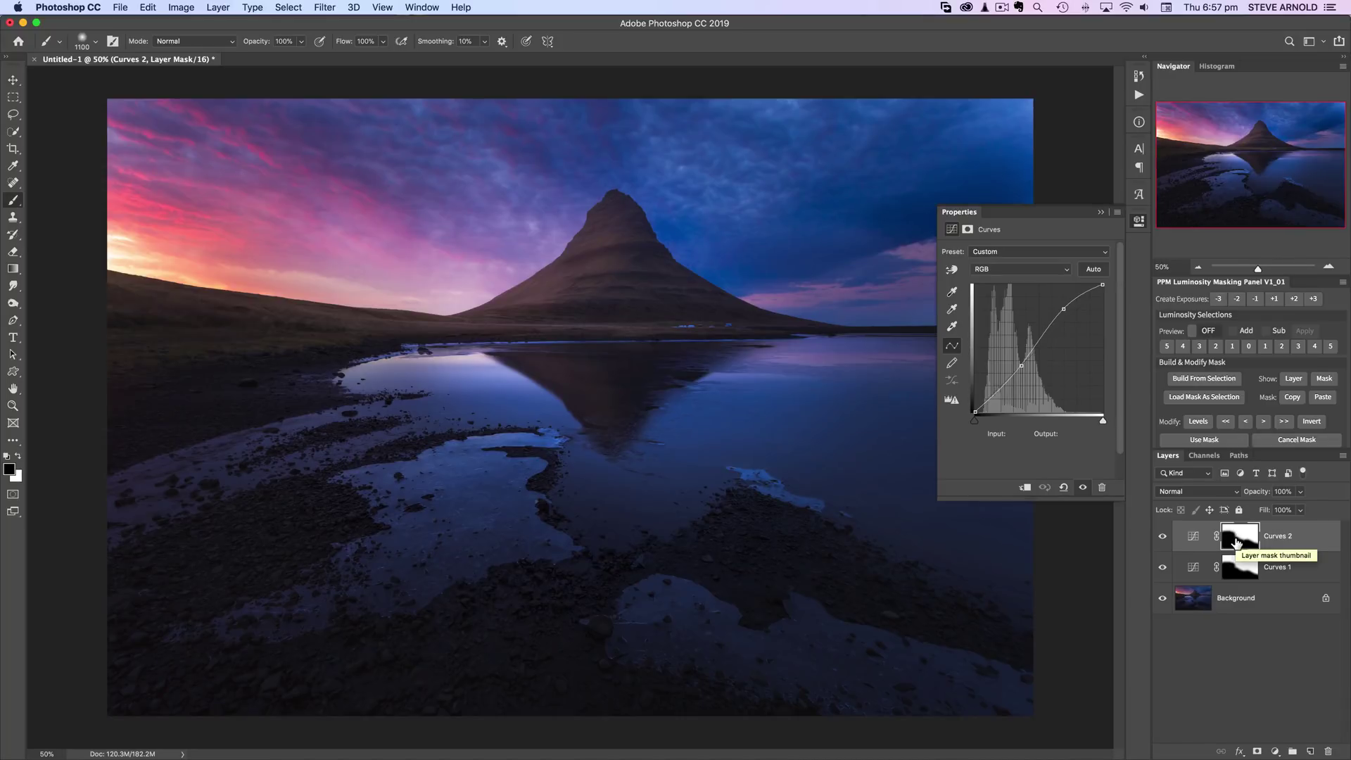
Save the Curves 2 mask selection as an Alpha 1 channel, view it, and deselect
left_click(1238, 542, "super")
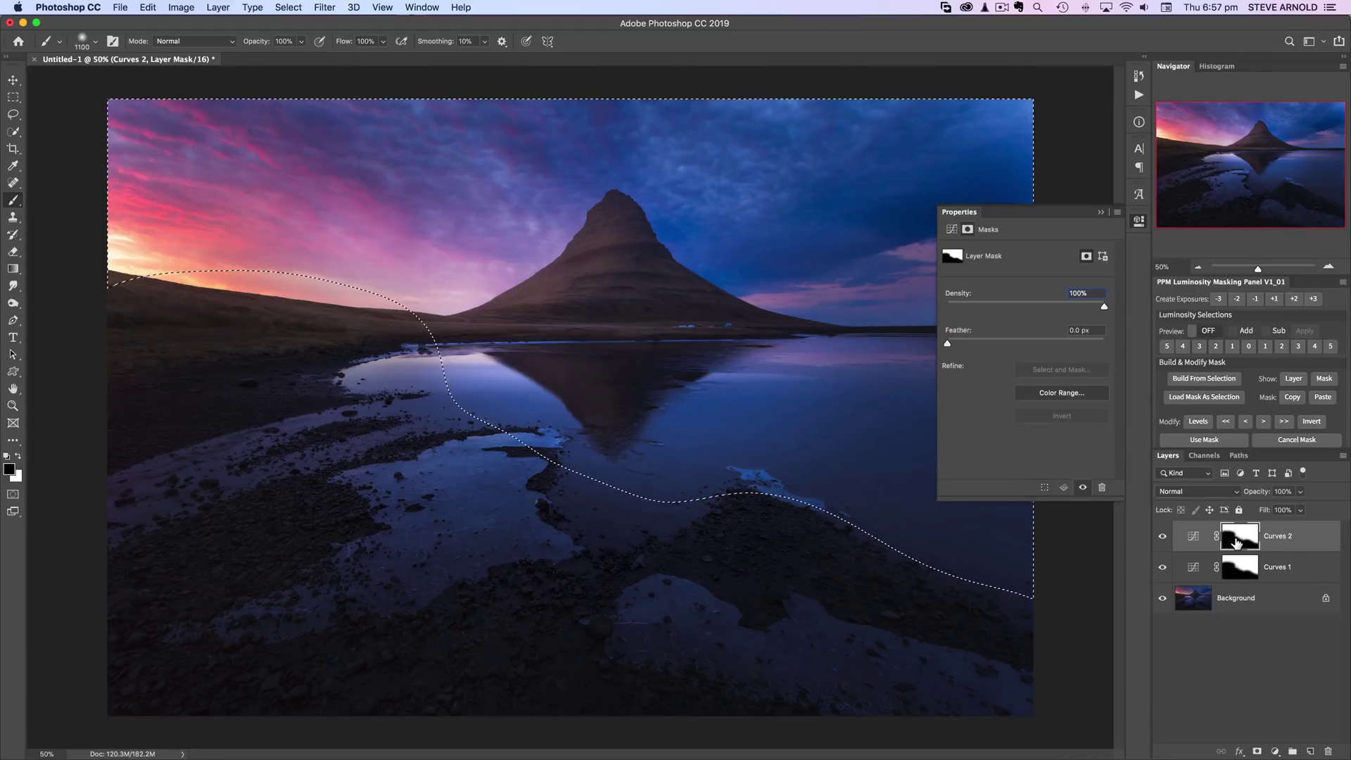
left_click(1222, 456)
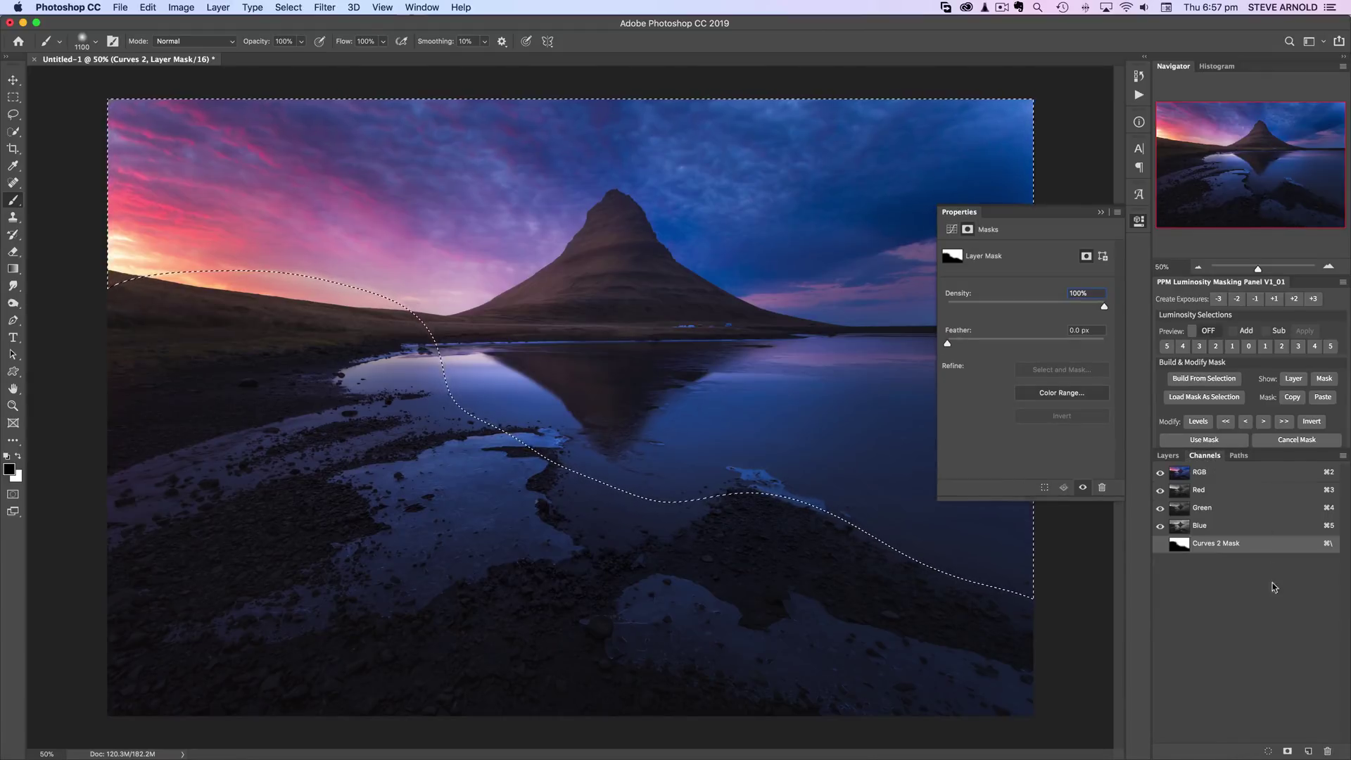
left_click(1287, 751)
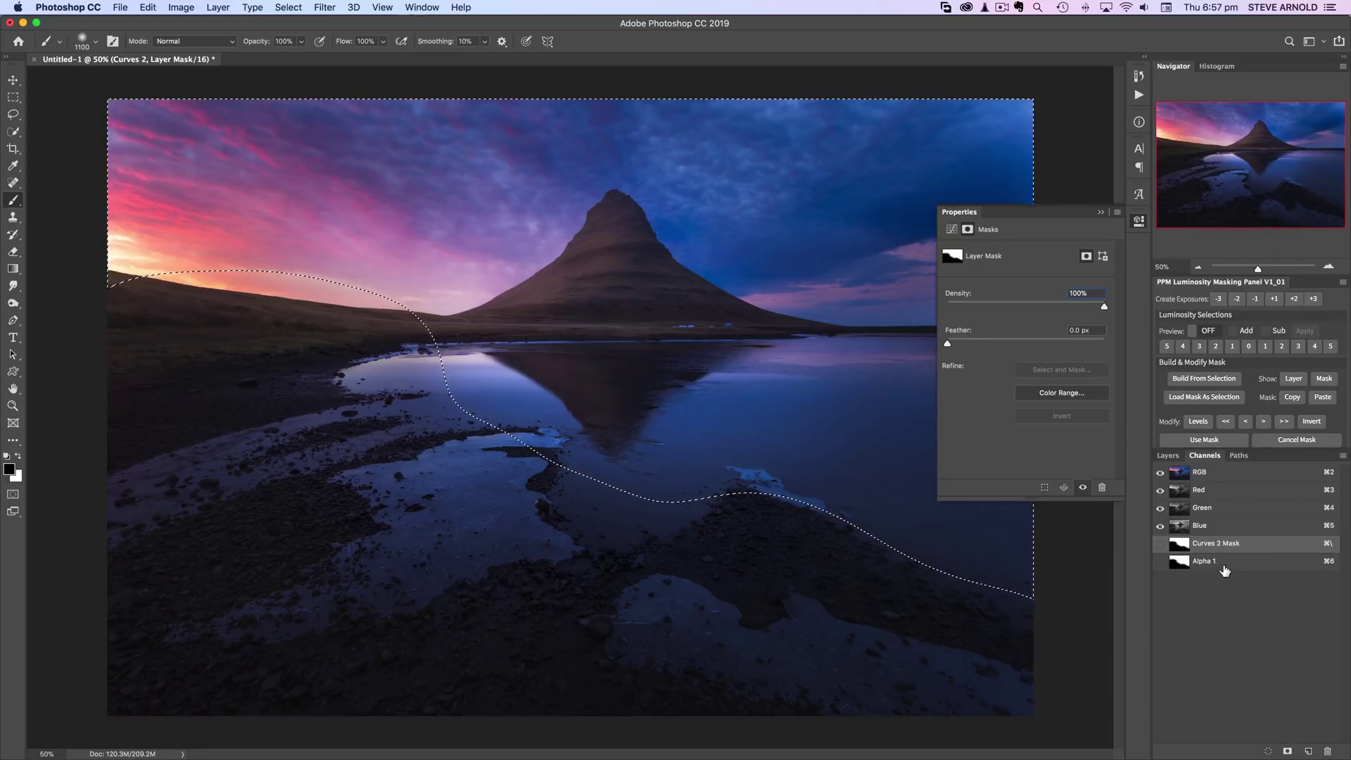
left_click(1224, 567)
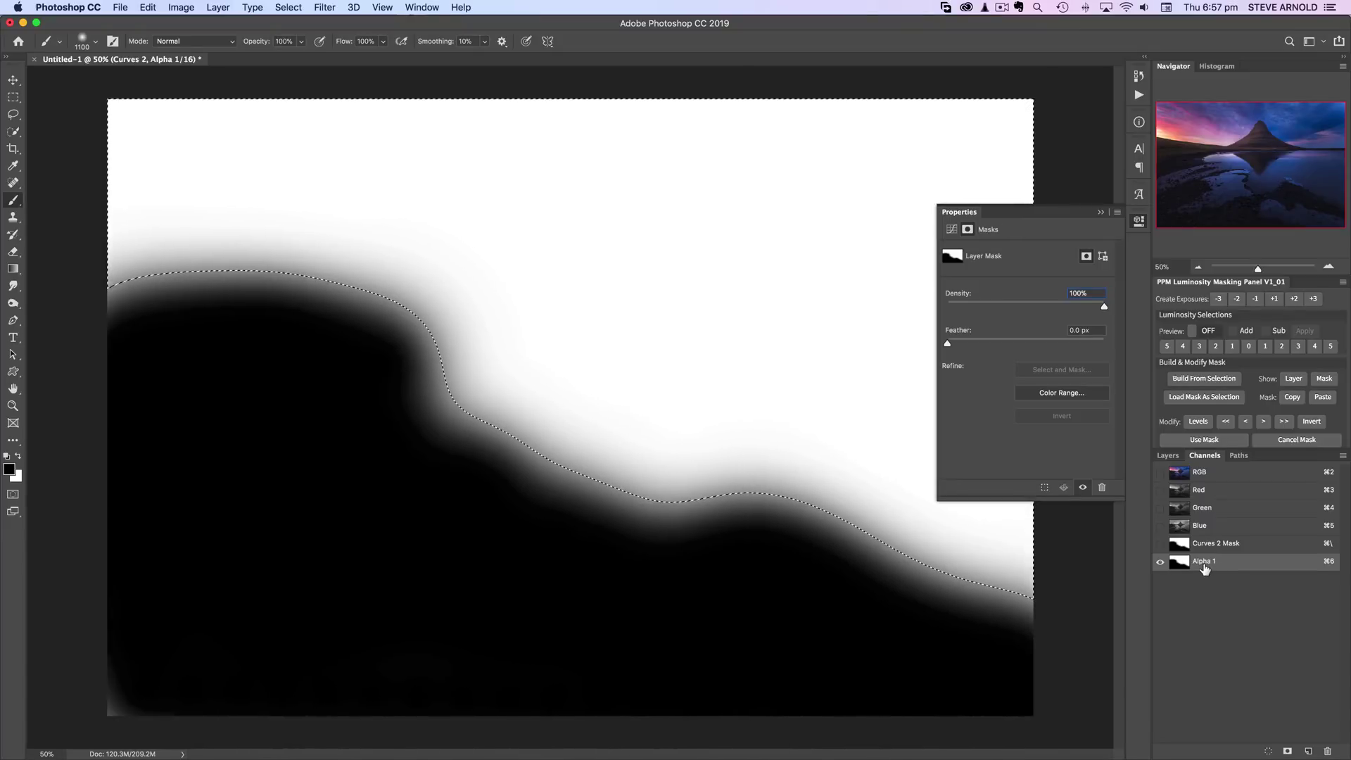
key("super+d")
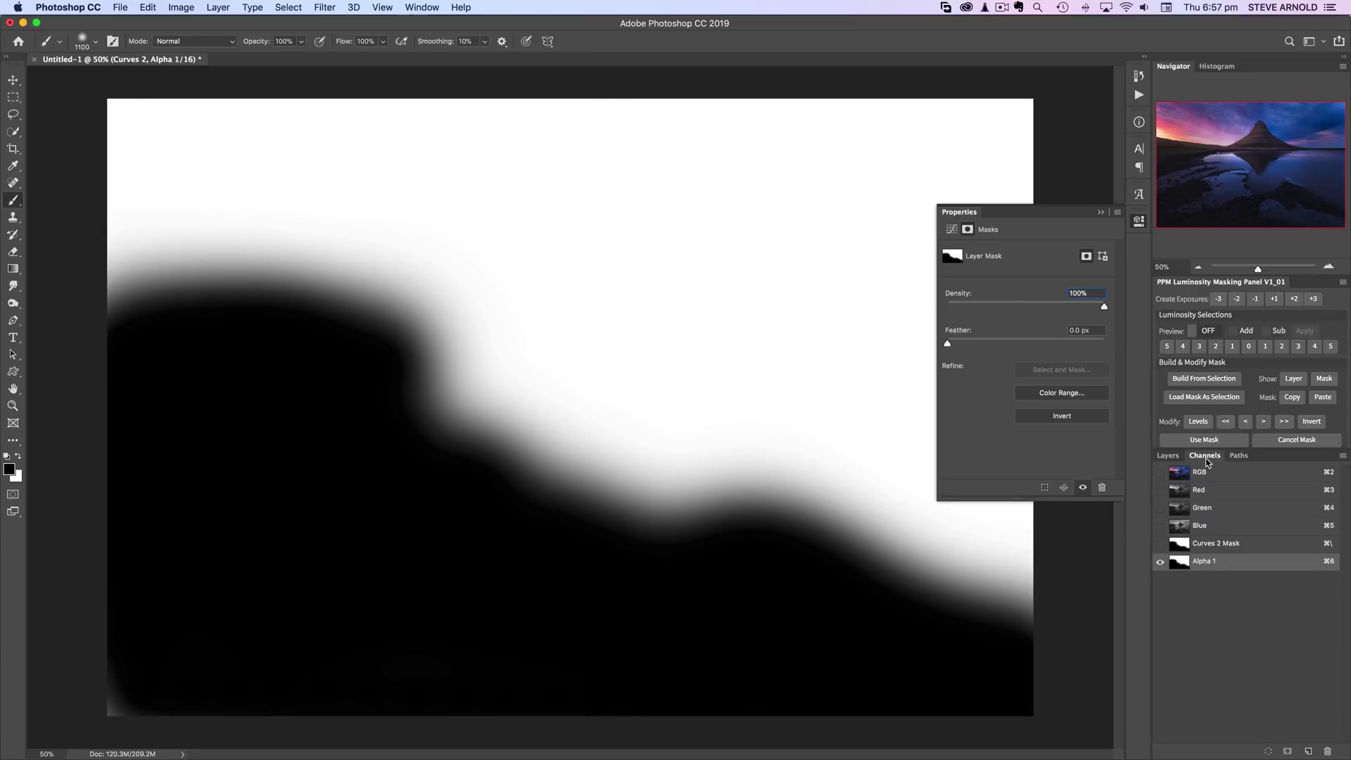
Return to the colour image via the Curves 2 layer, then show the Channels list
left_click(1167, 456)
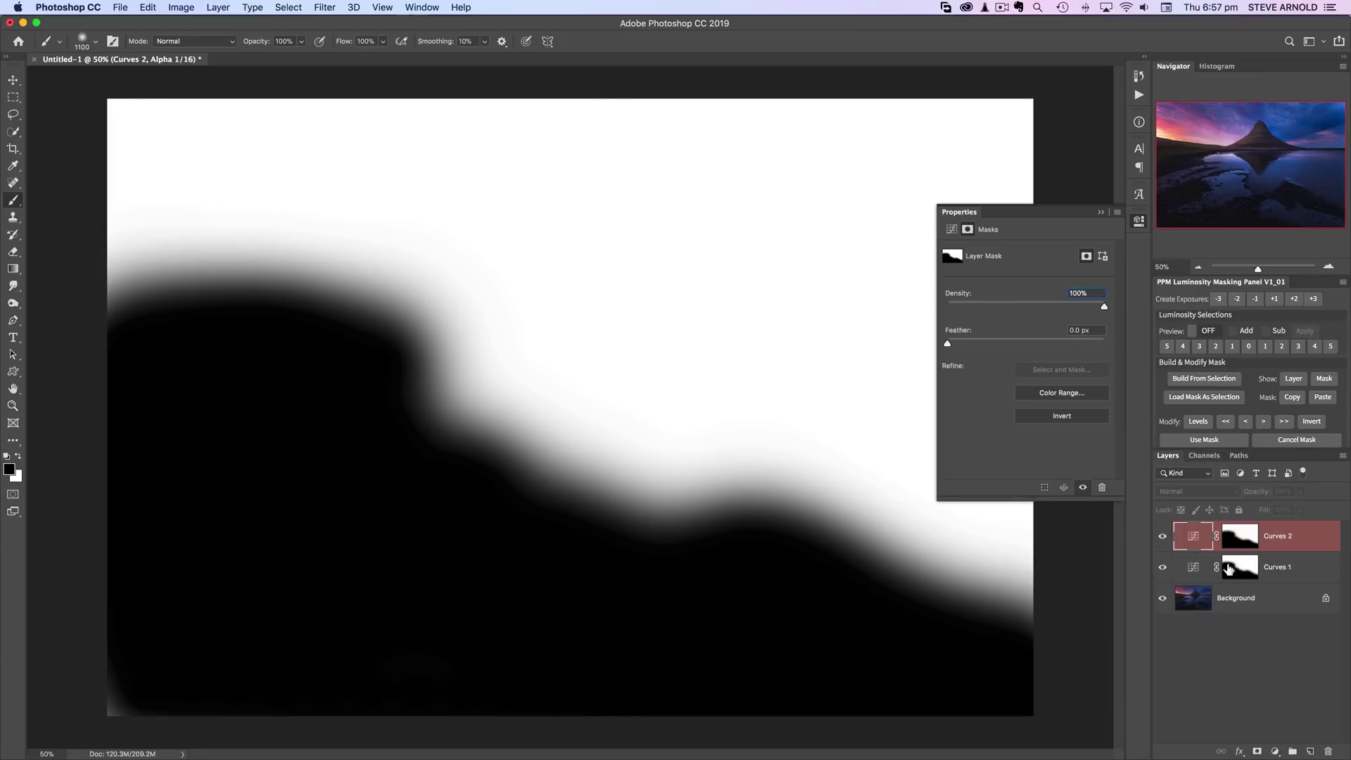
left_click(1194, 538)
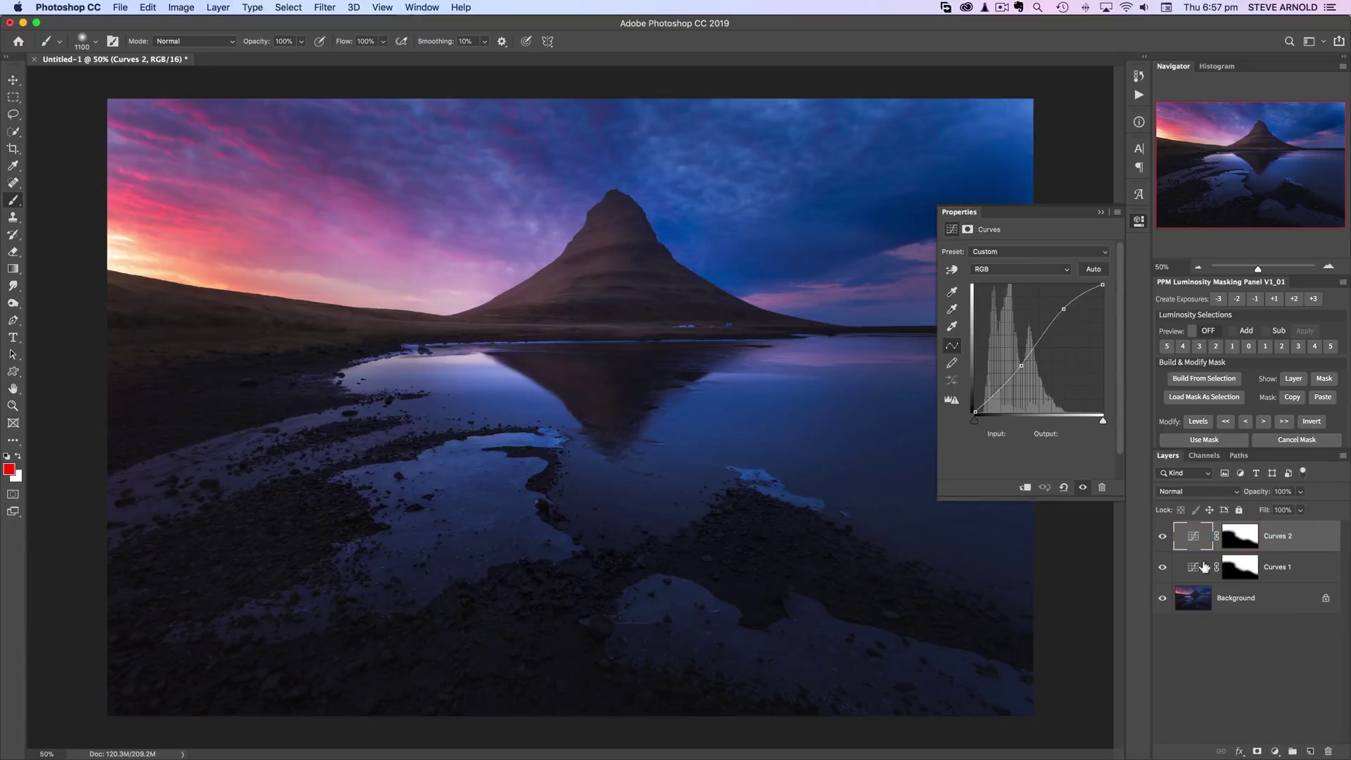
left_click(1202, 457)
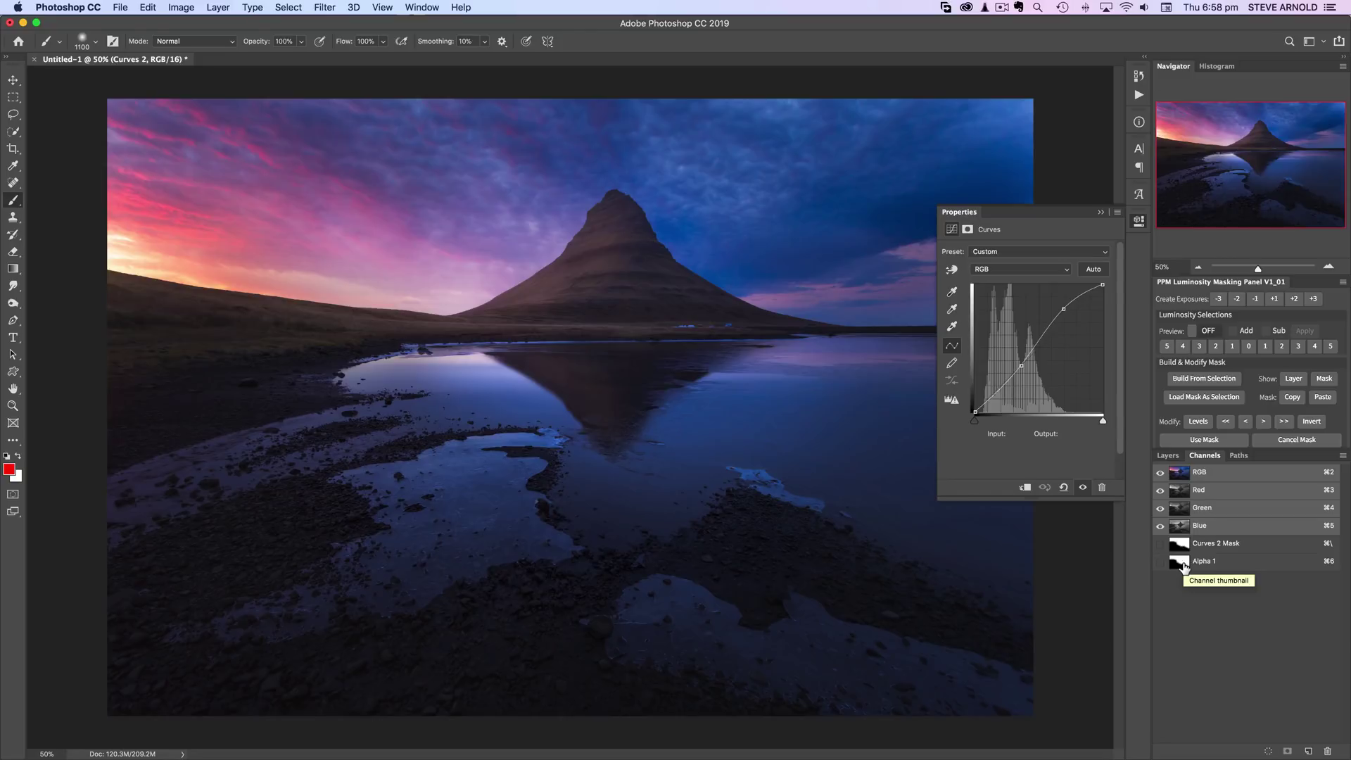
Load Alpha 1 as a selection, add a brightening Curves 3 from it, then delete it
left_click(1186, 566, "super")
left_click(1169, 456)
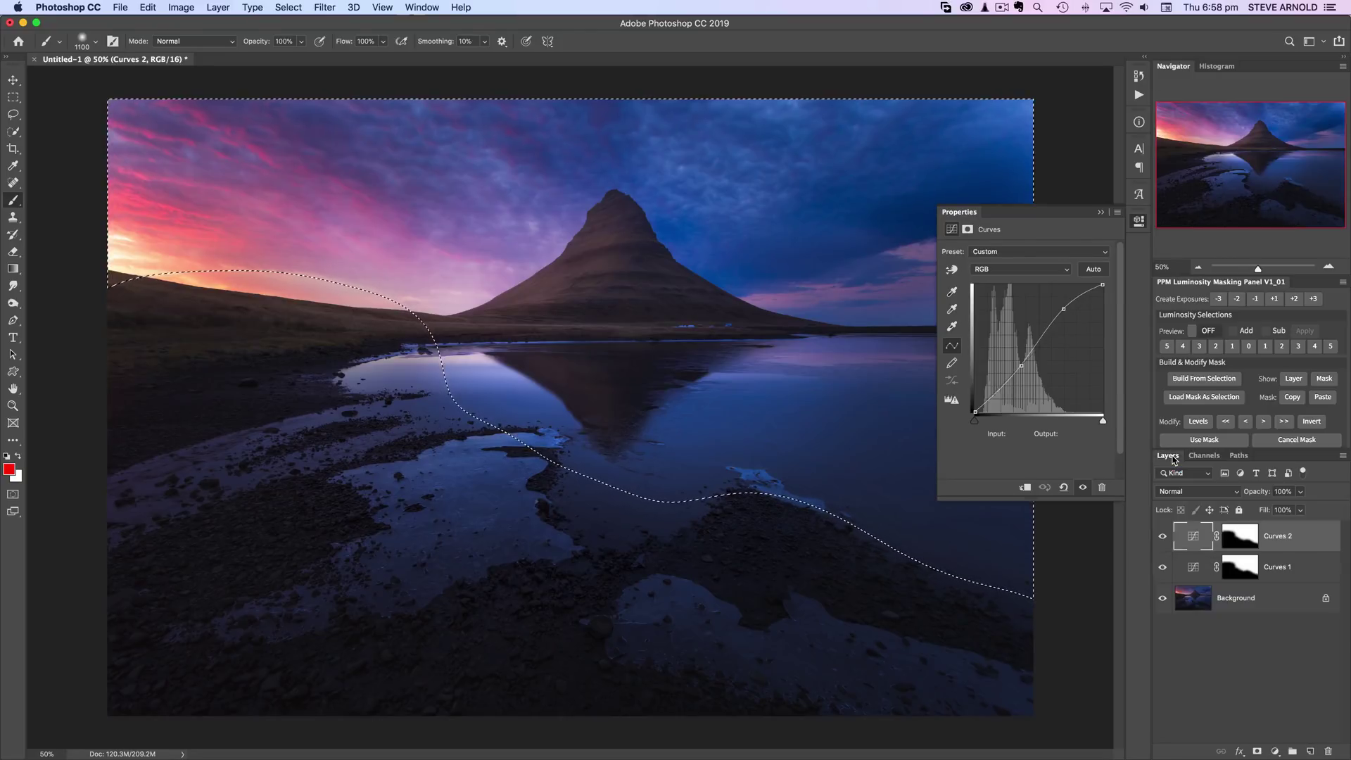
left_click(1275, 751)
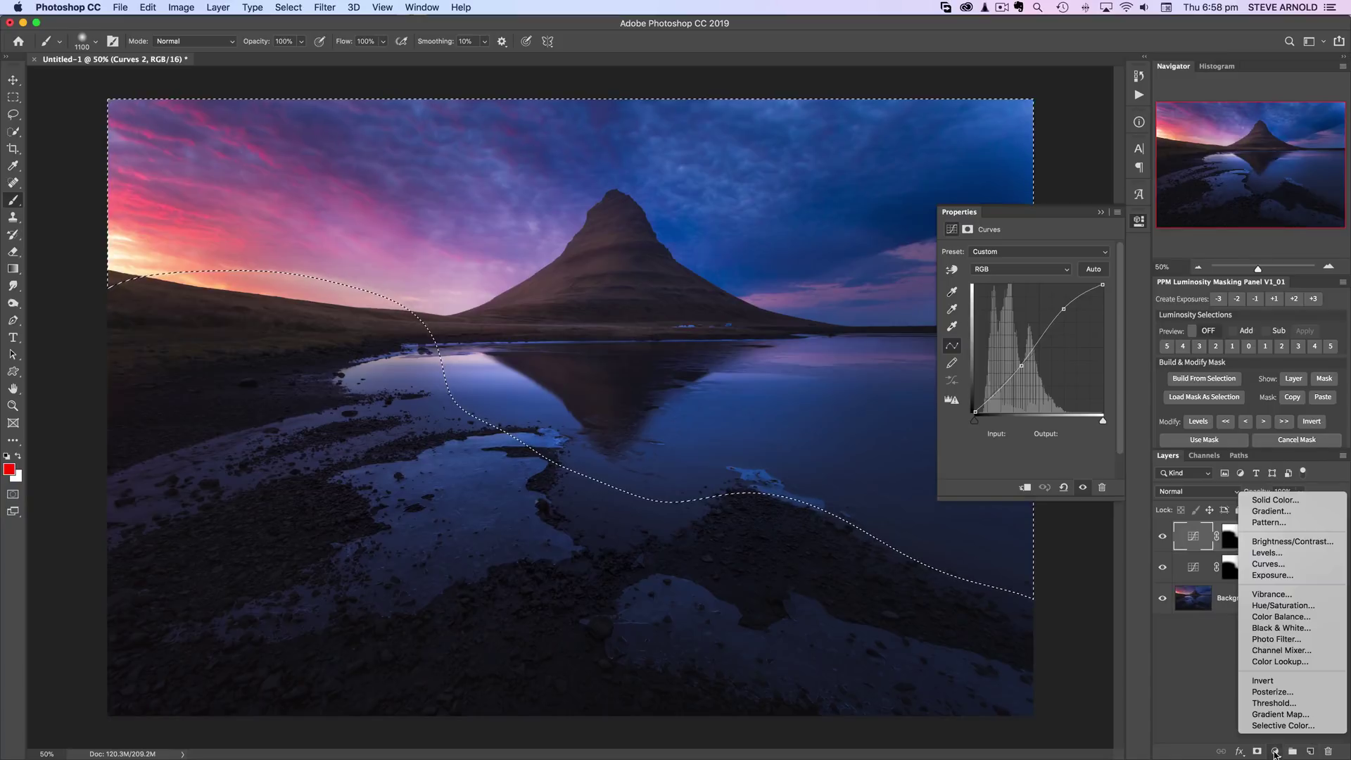
left_click(1277, 564)
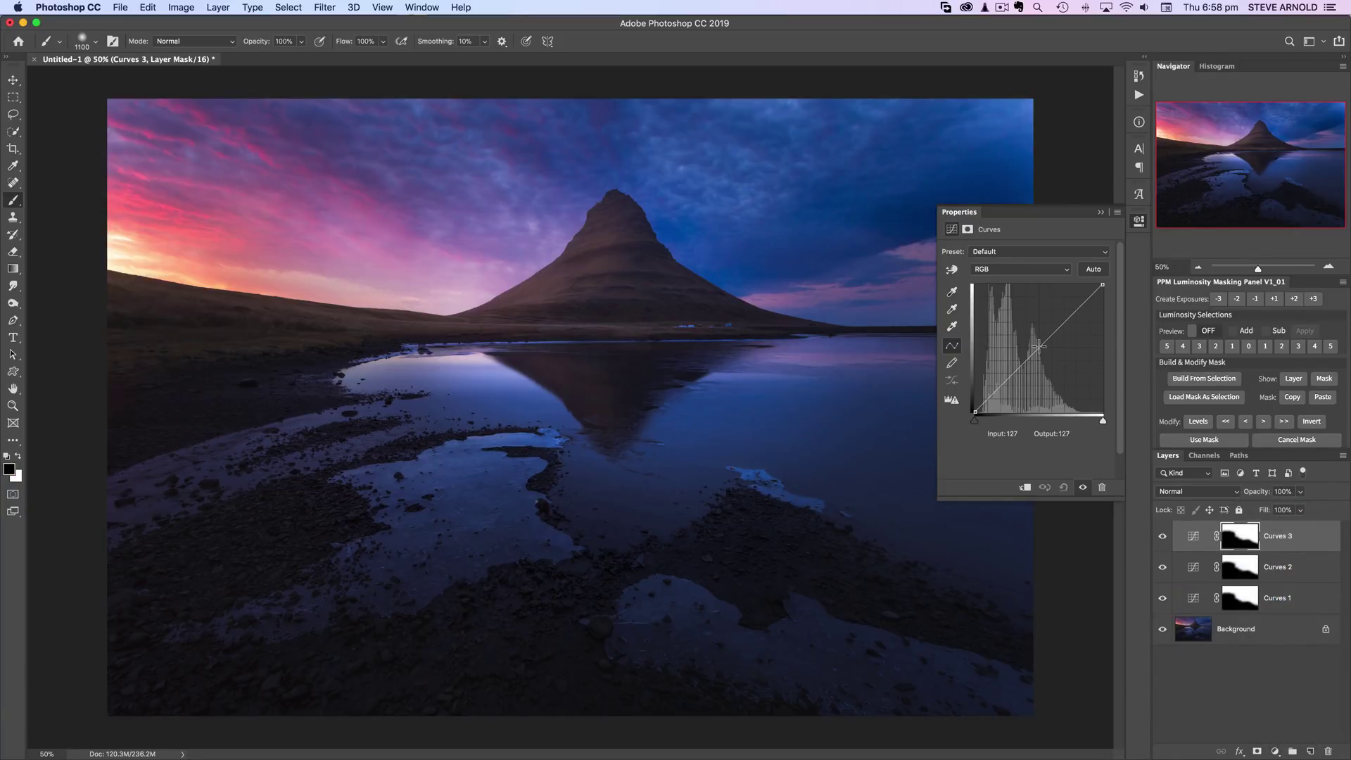
left_click_drag(1038, 336, 1045, 330)
left_click_drag(1193, 539, 1328, 750)
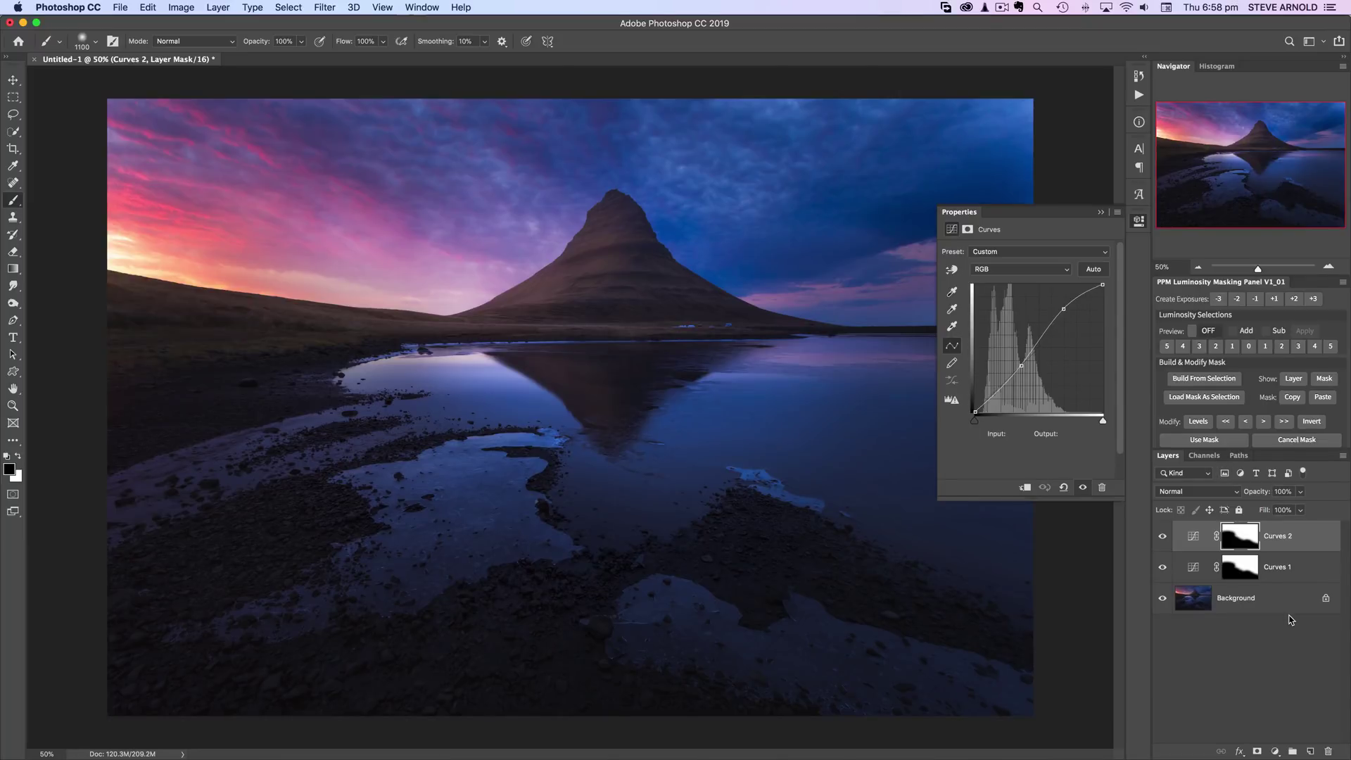
left_click(1240, 539, "super")
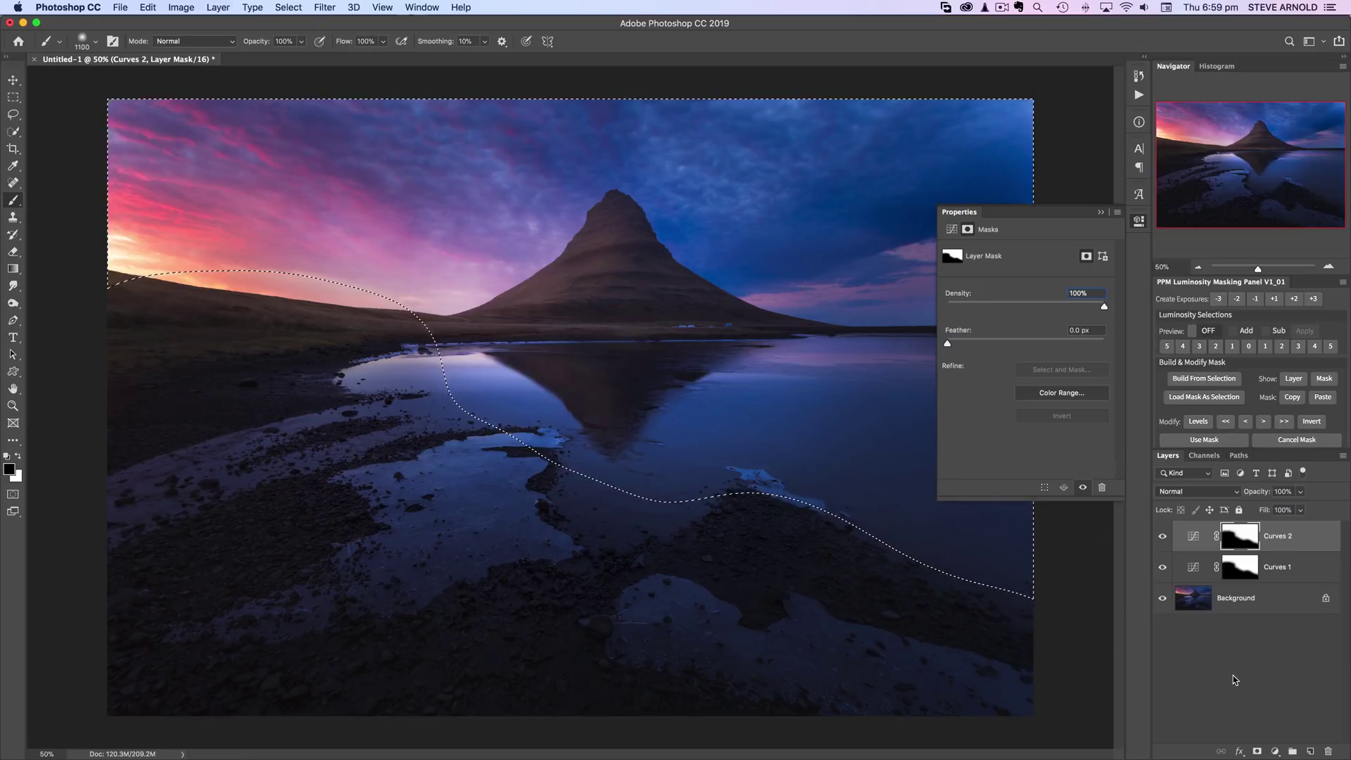
left_click(1275, 751)
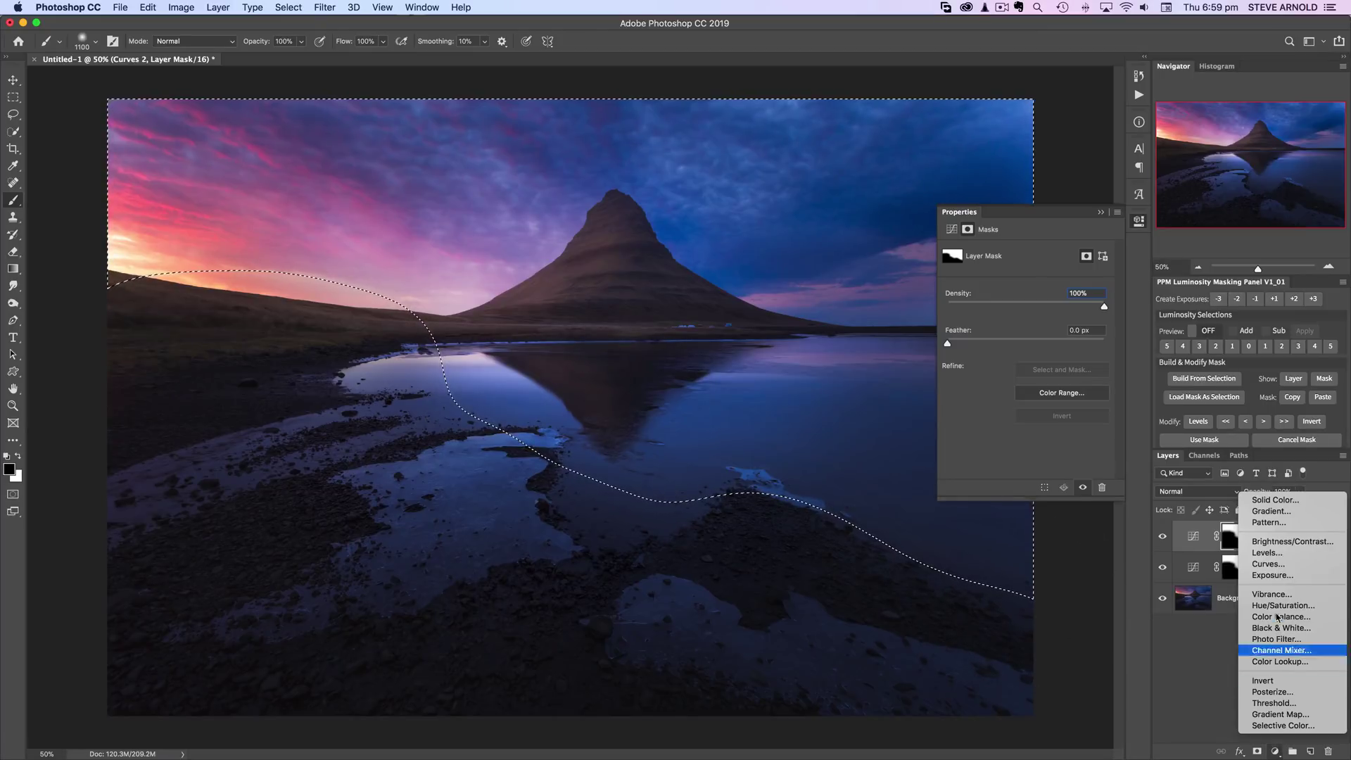
left_click(1282, 568)
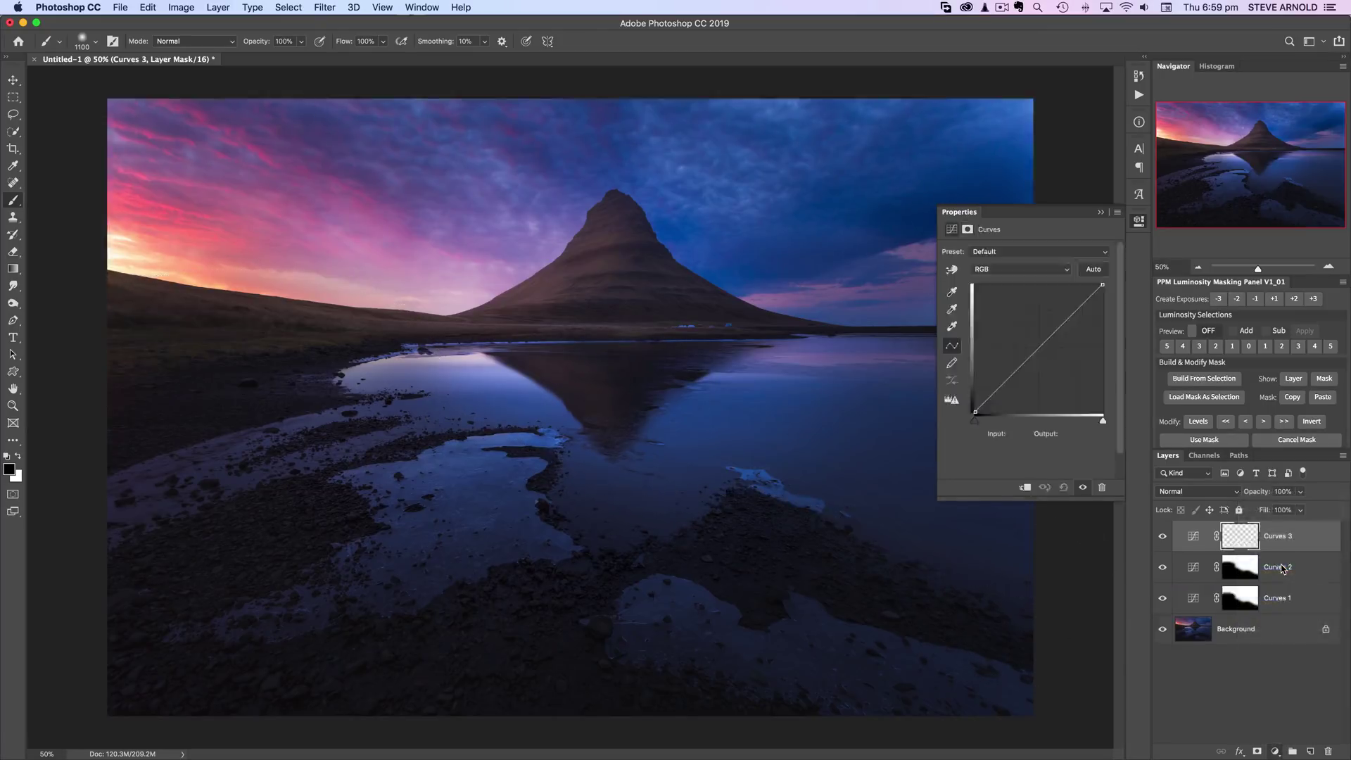
left_click(1192, 539)
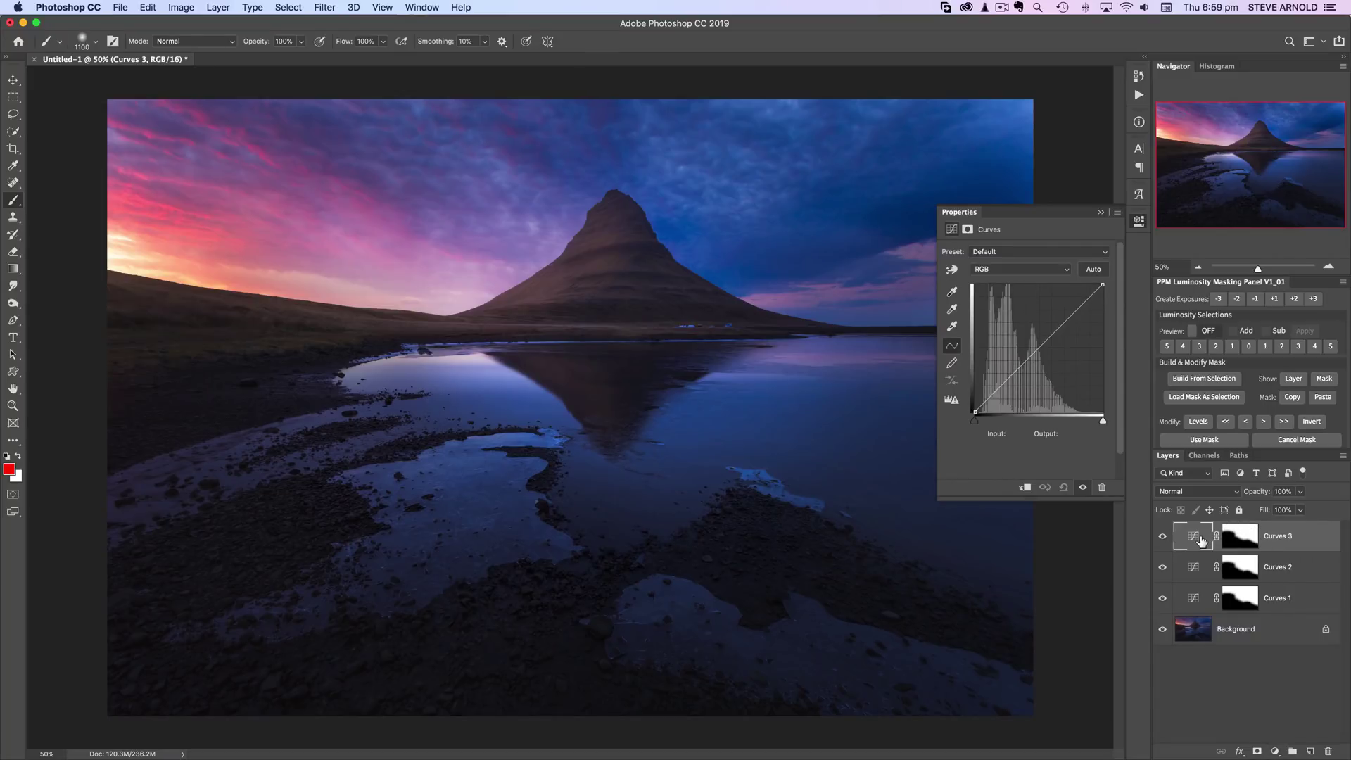
left_click_drag(1203, 542, 1329, 752)
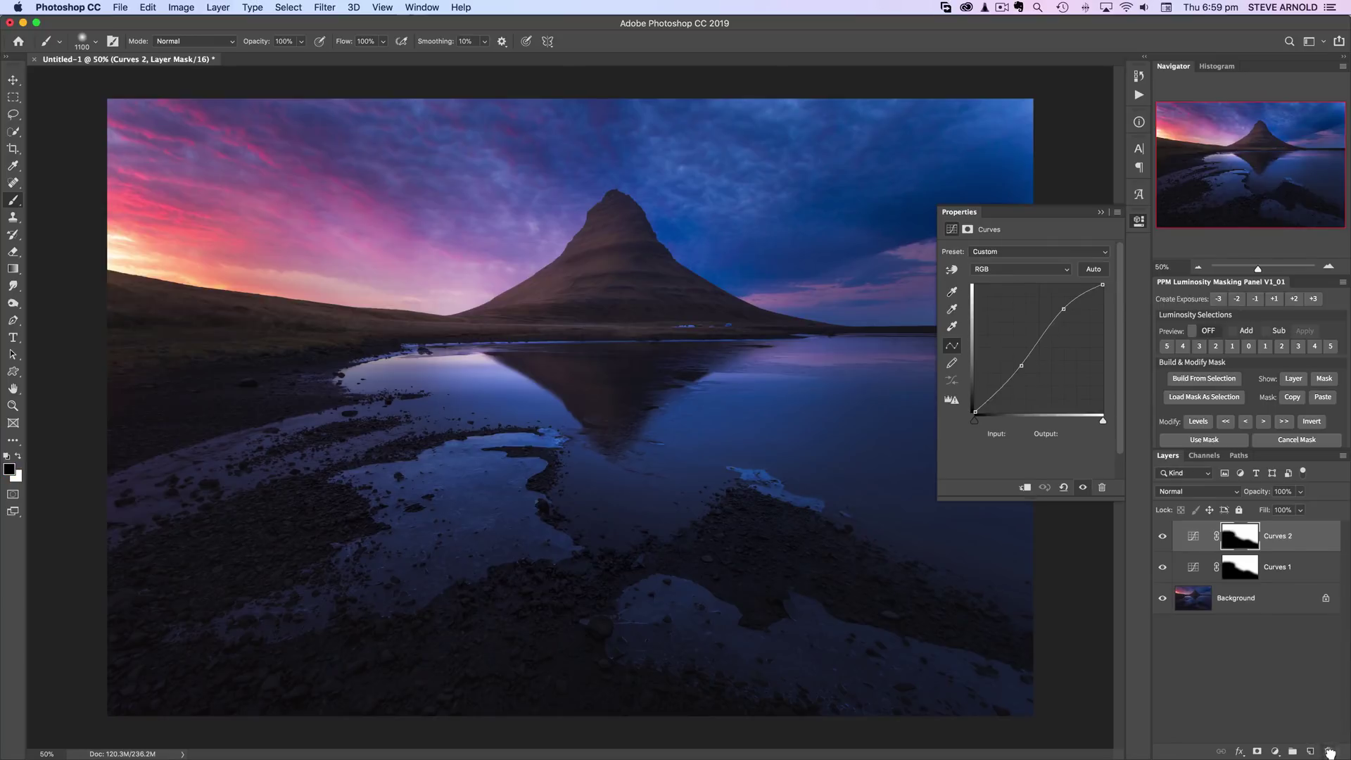
Duplicate the Background and mask the copy with the Curves 2 mask selection
left_click_drag(1192, 604, 1200, 518)
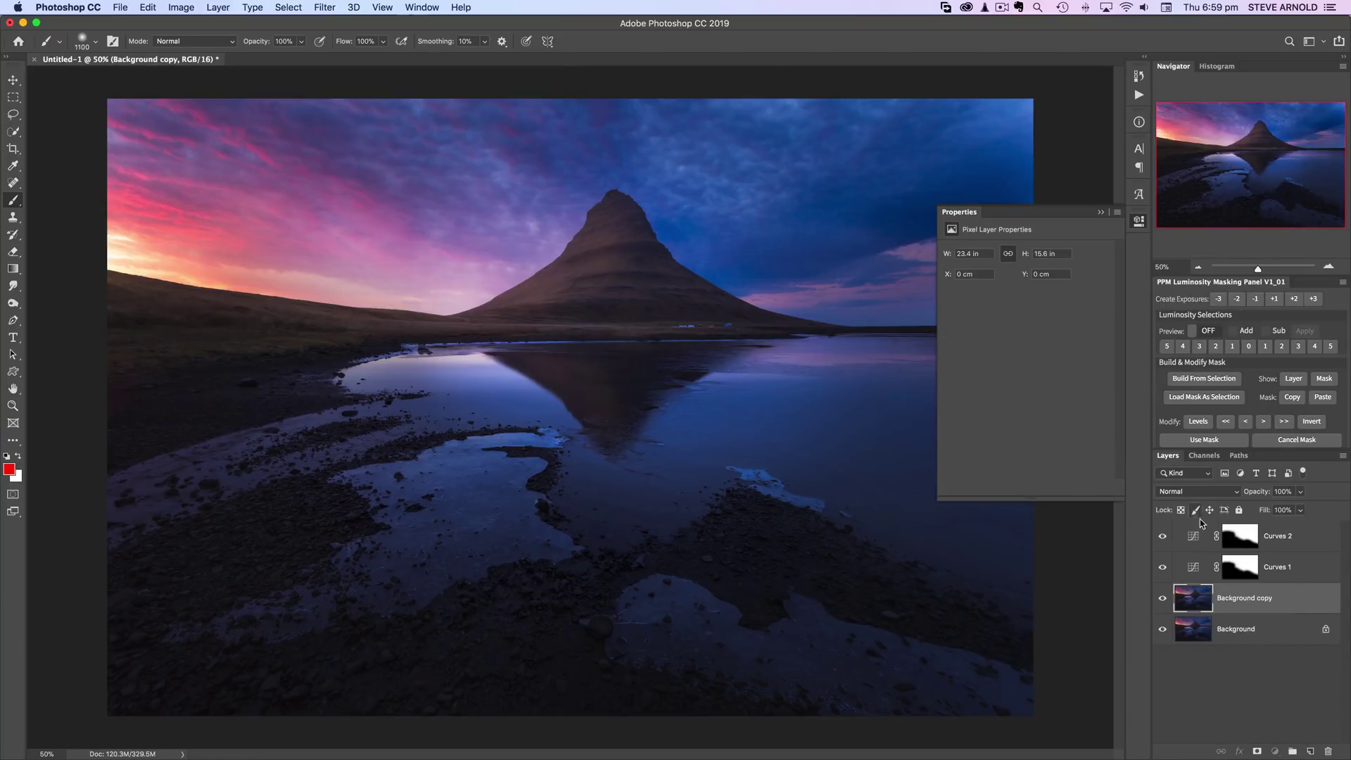
left_click(1241, 538, "super")
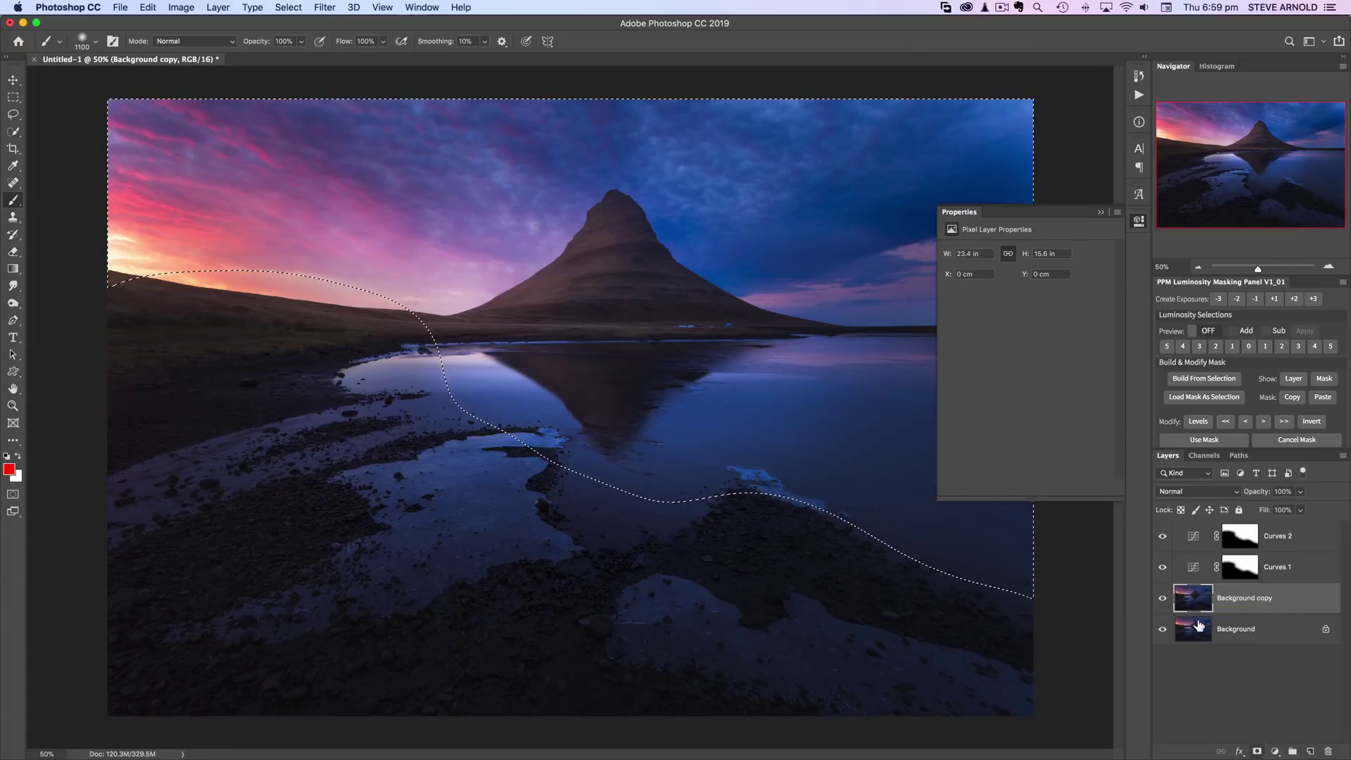
left_click(1257, 751)
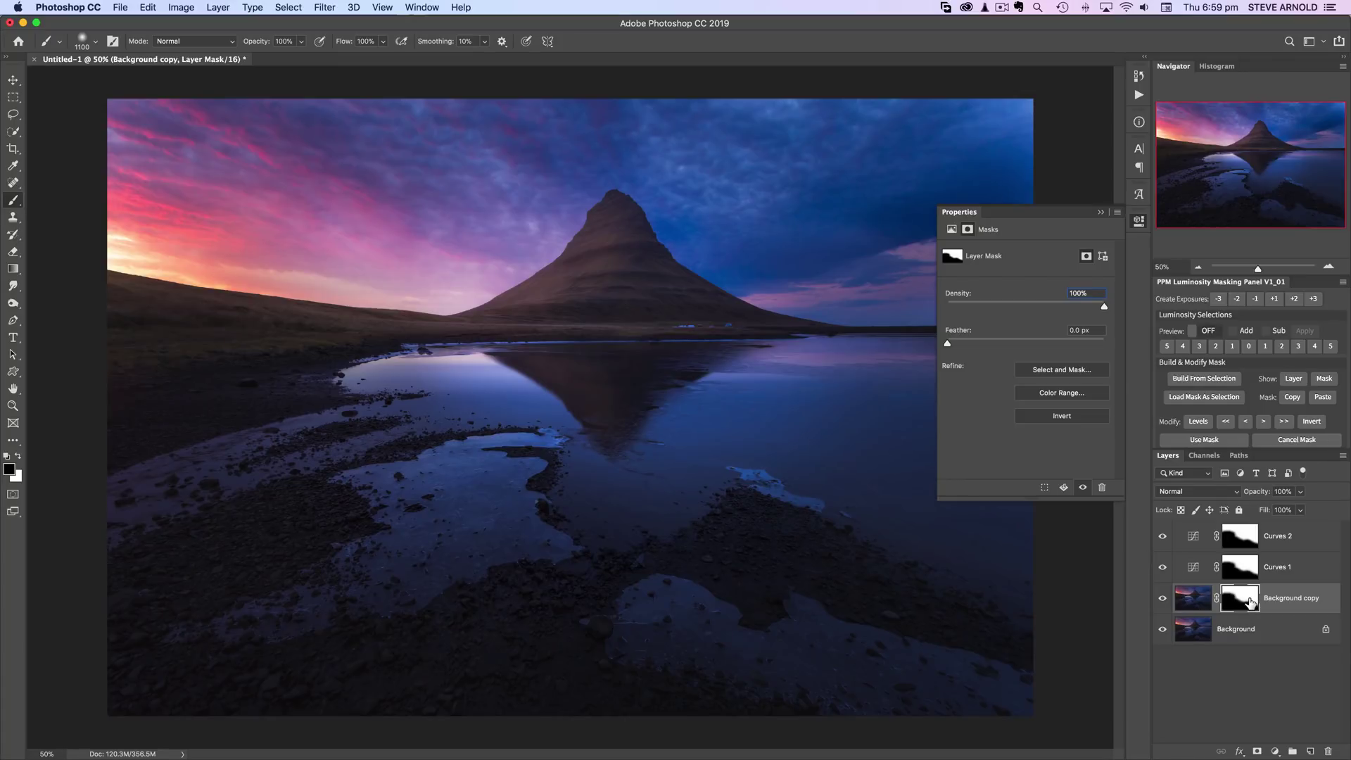
Select Curves 2 down through Background copy and delete them all
left_click(1258, 628)
left_click(1189, 539)
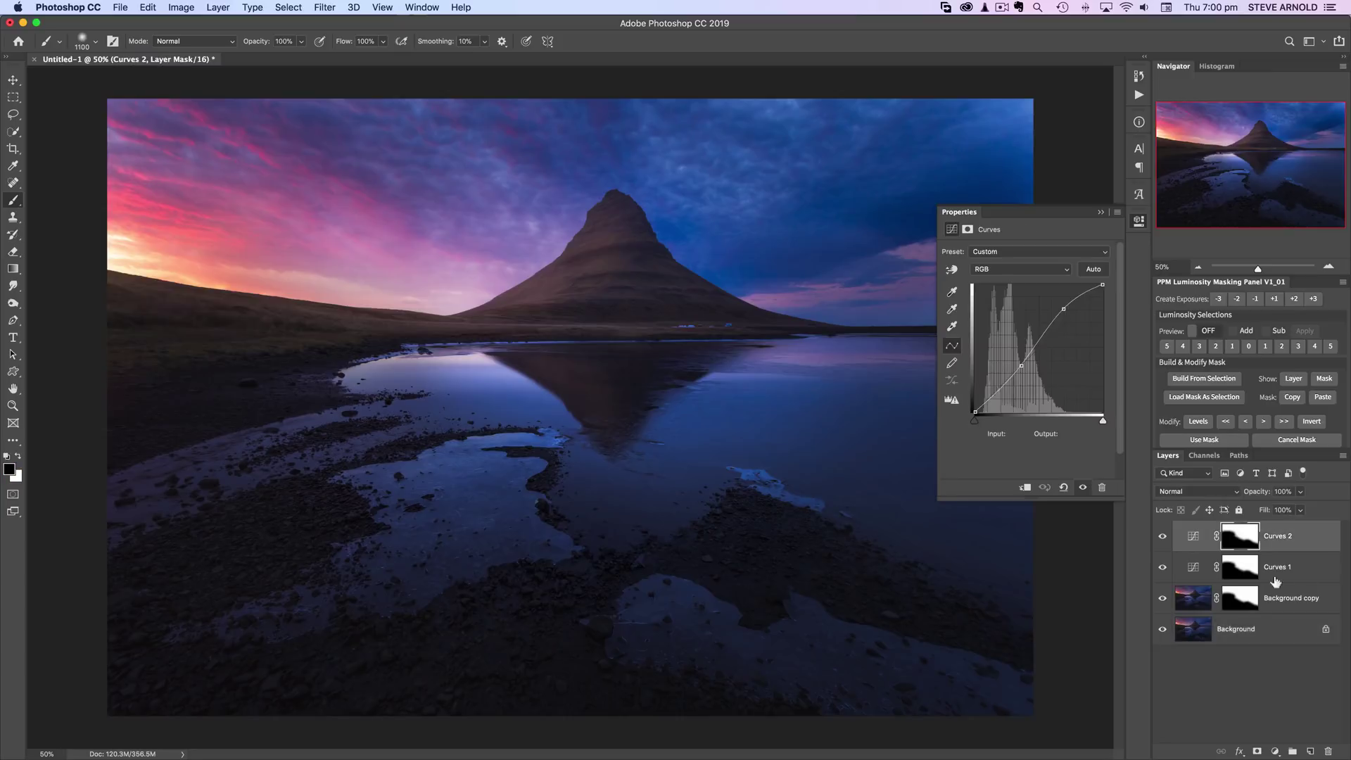
left_click(1295, 601, "shift")
left_click_drag(1318, 567, 1329, 750)
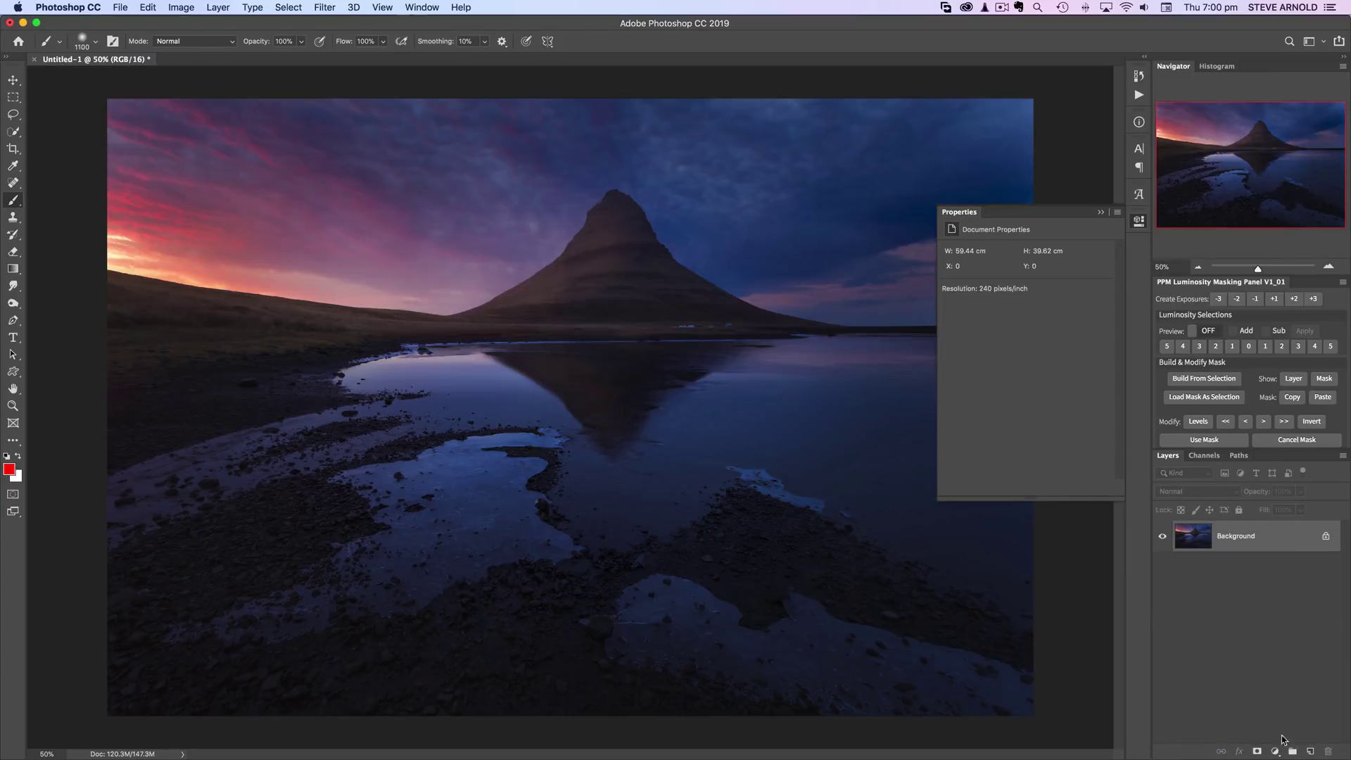
Add a Curves 1 layer with a highlight point and a lower point raised to 99/109
left_click(1275, 752)
left_click(1273, 564)
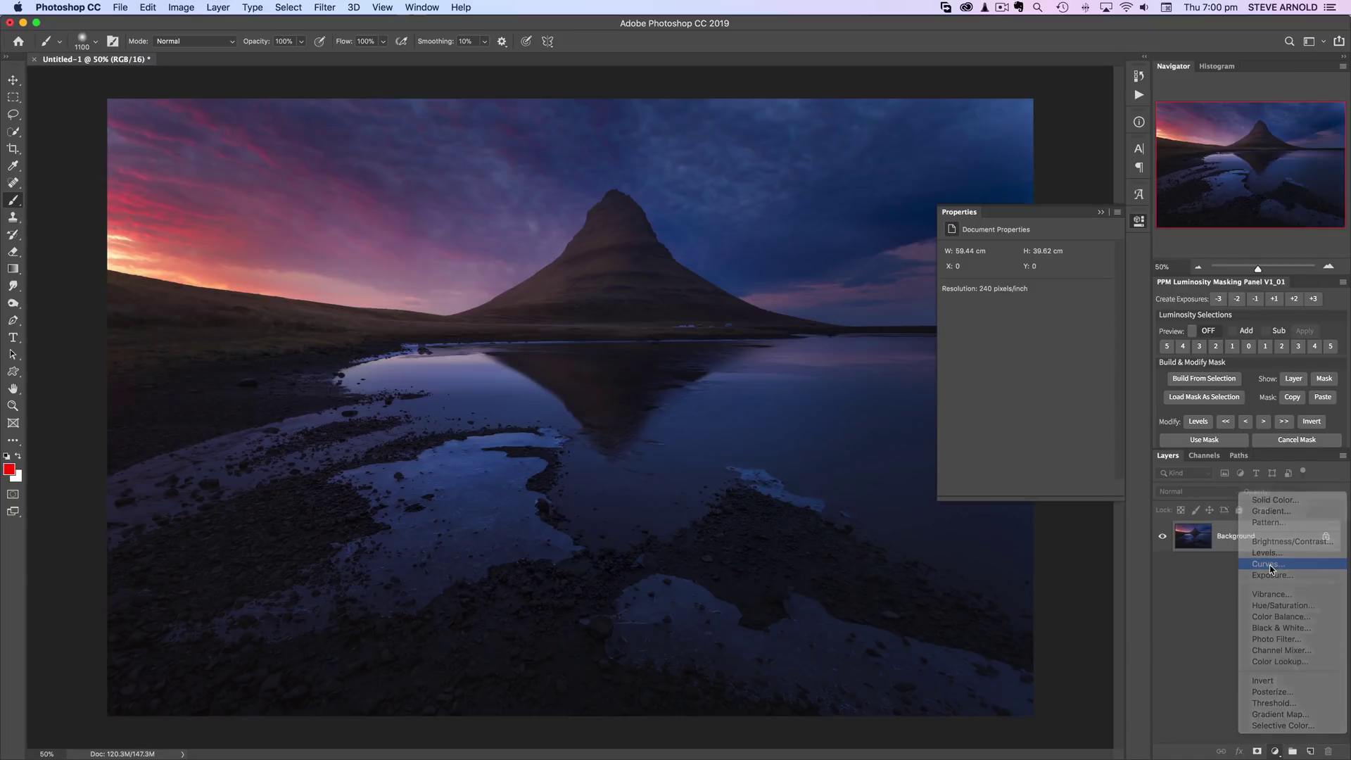
left_click(1069, 310)
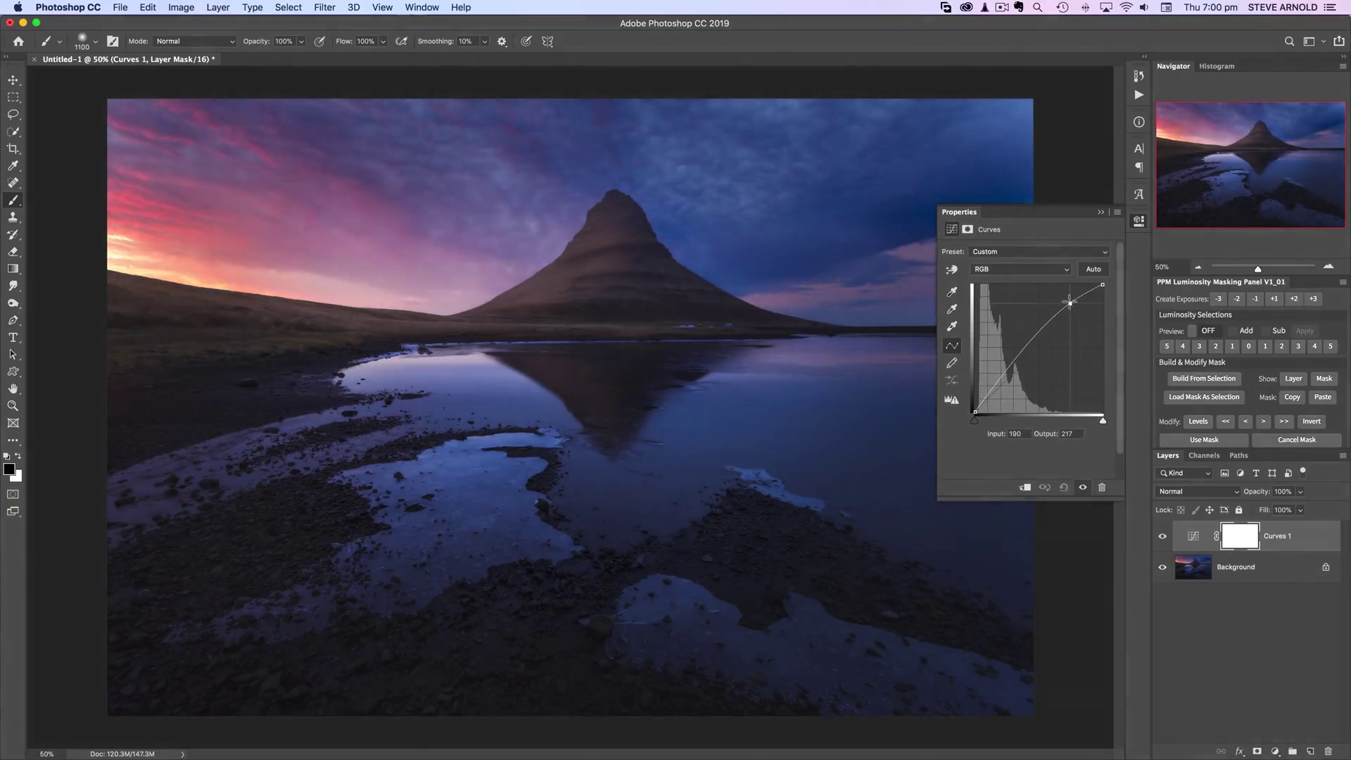
left_click(1025, 357)
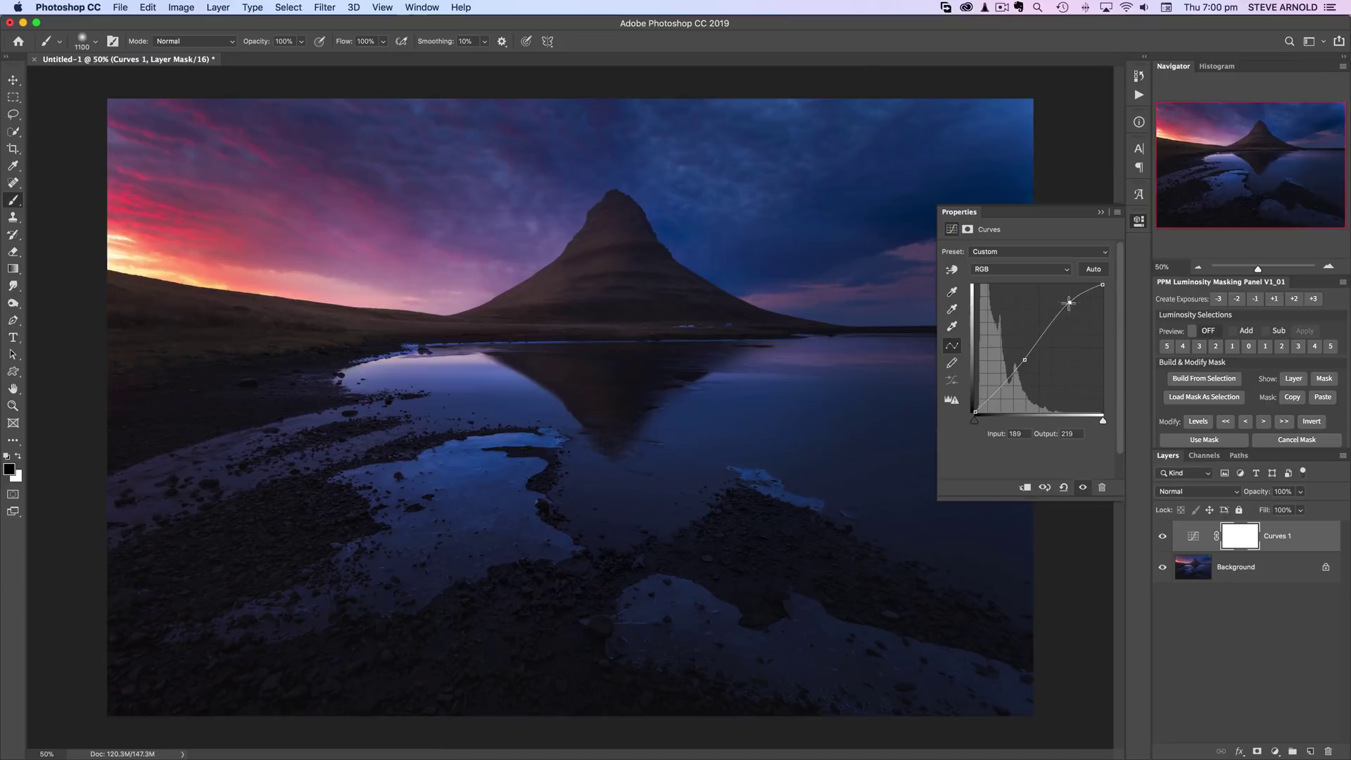
left_click_drag(1026, 360, 1026, 357)
Load the RGB brightness as a selection, save it as channel Alpha 2, deselect, and view Alpha 2 alone
left_click(1199, 456)
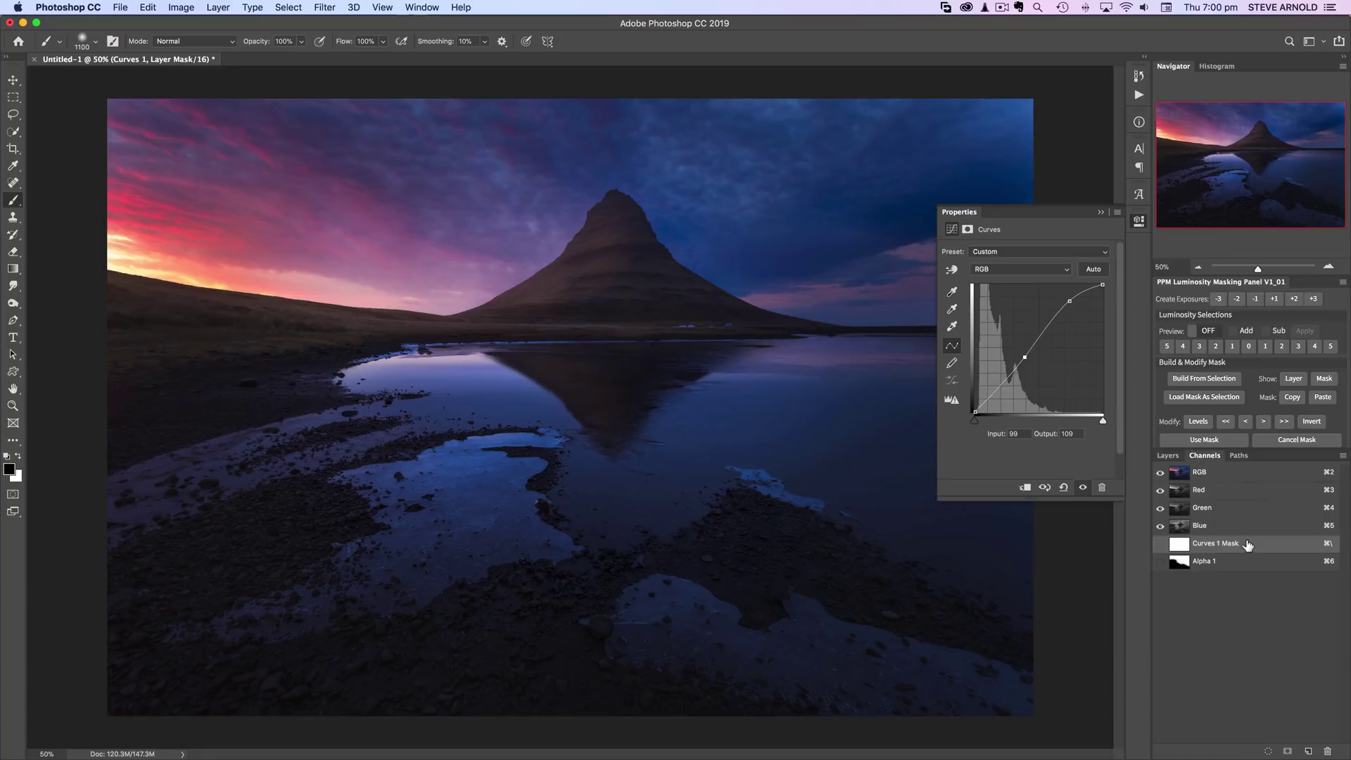
left_click(1181, 475, "super")
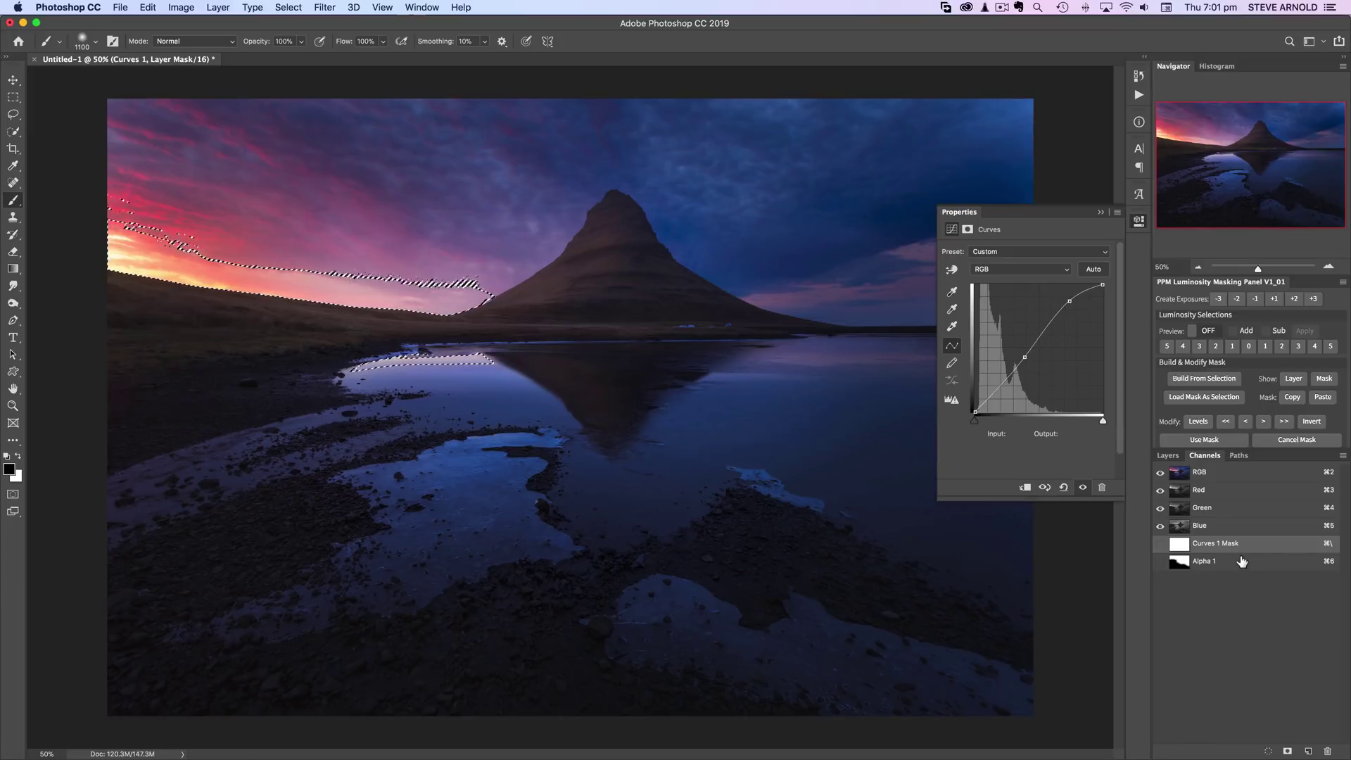
left_click(1287, 751)
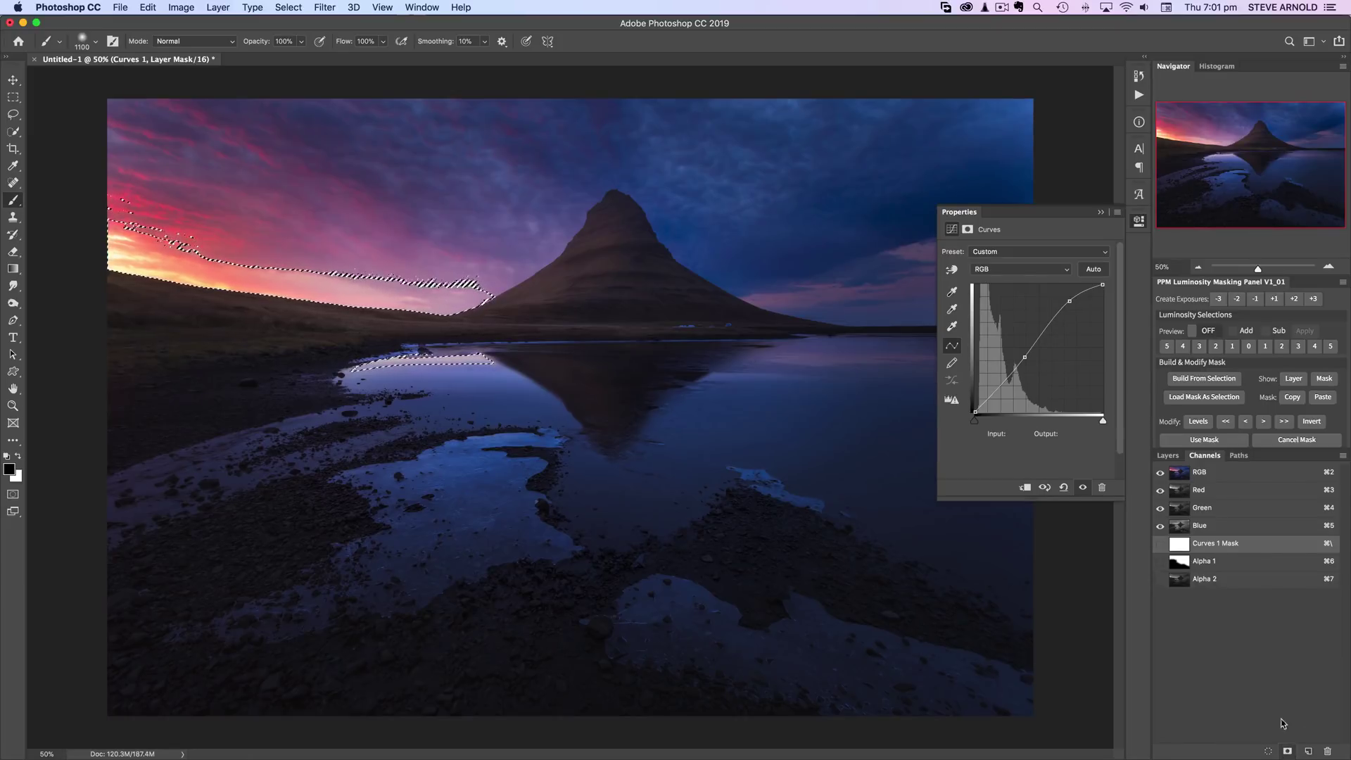
left_click(1182, 586)
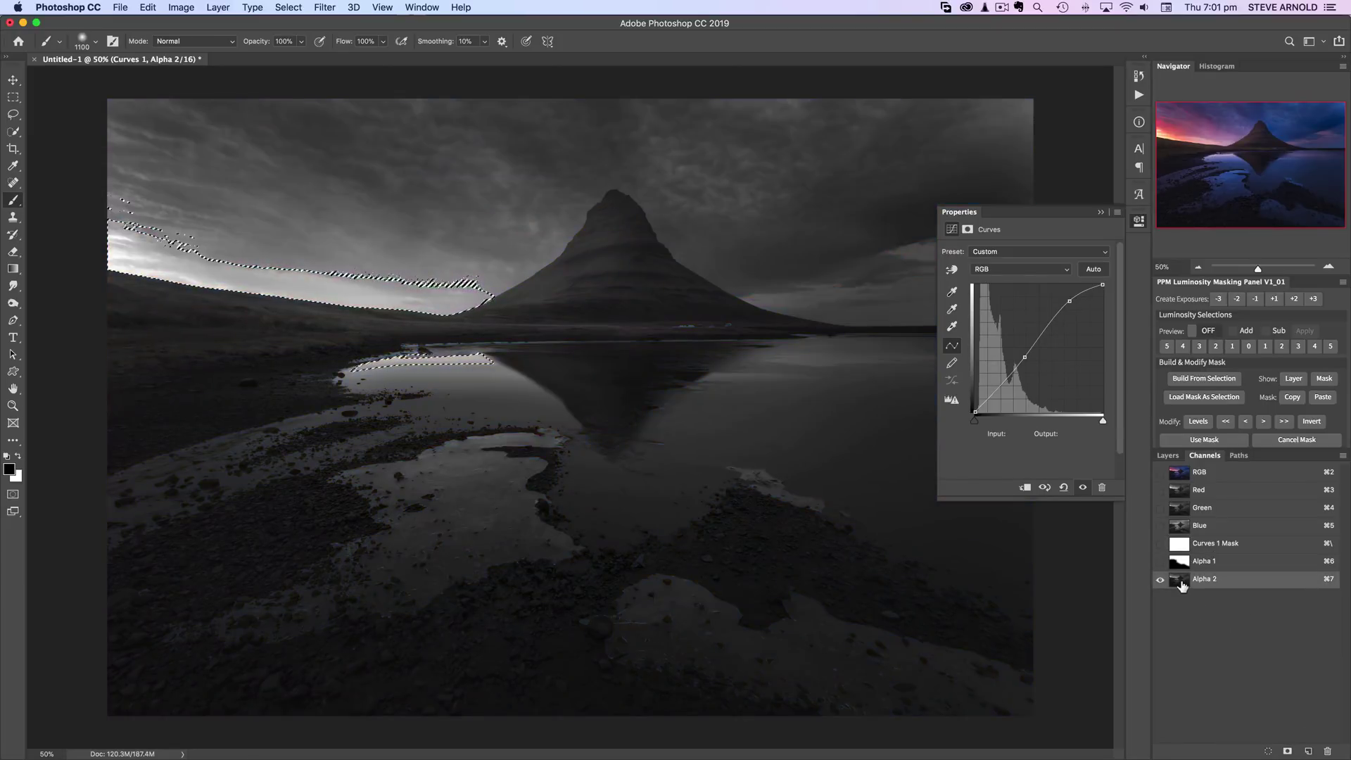
key("super+d")
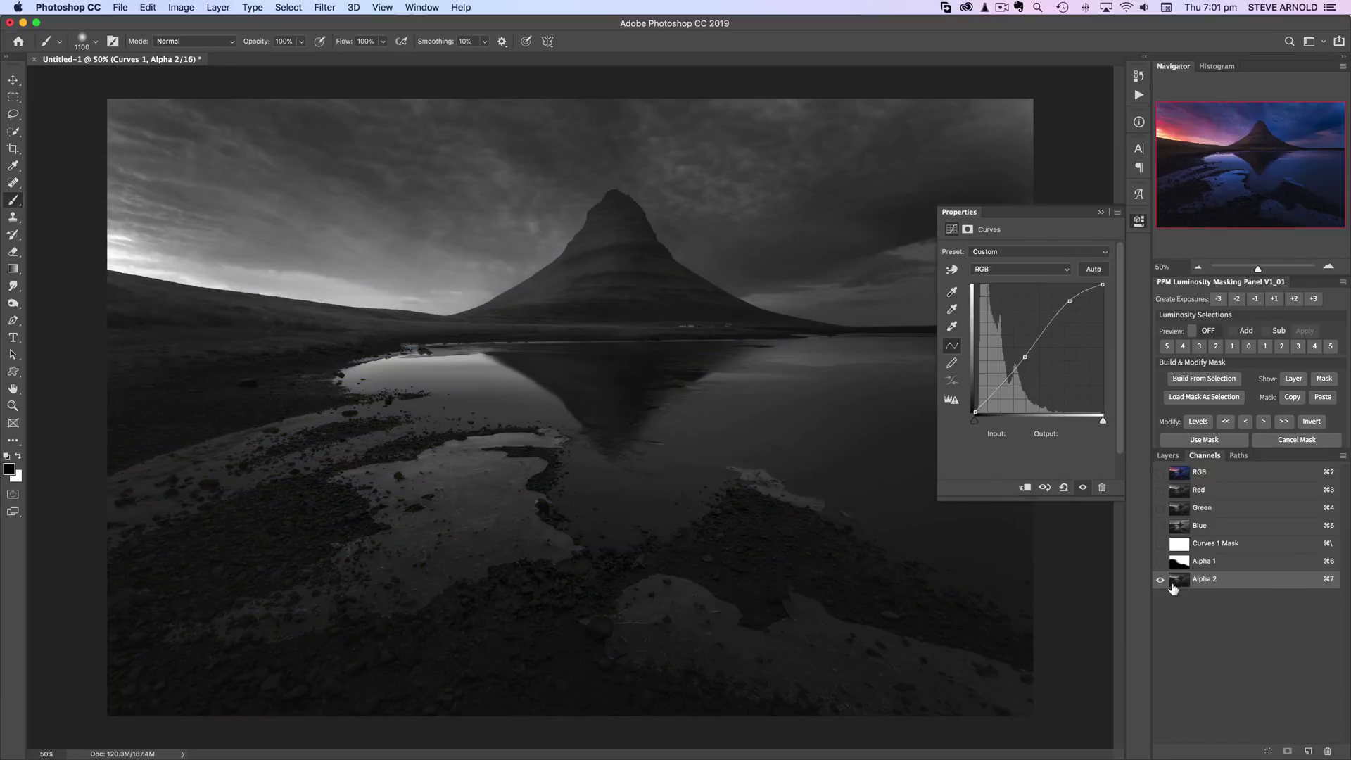
left_click(1178, 479)
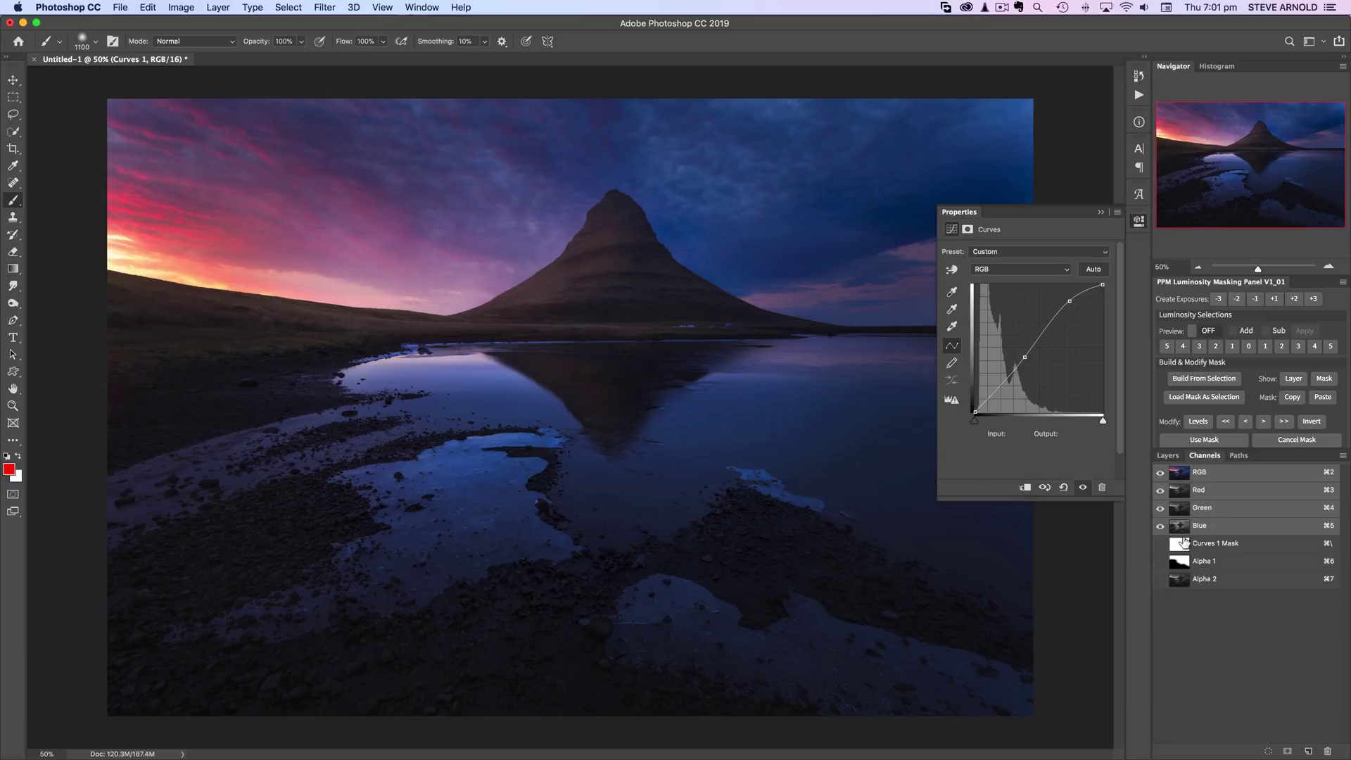
left_click(1182, 583)
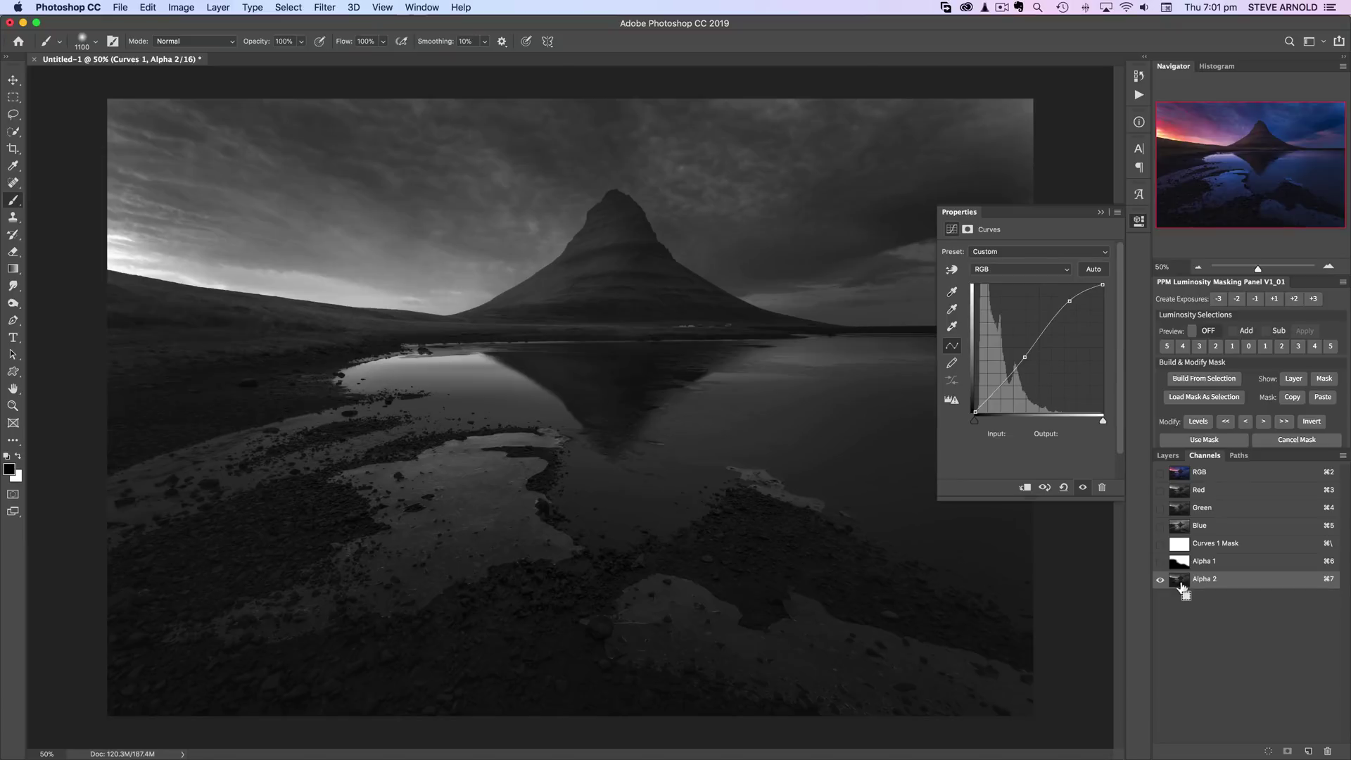
Load the Alpha 2 selection and add a Curves 2 adjustment layer masked by it
left_click(1179, 579, "super")
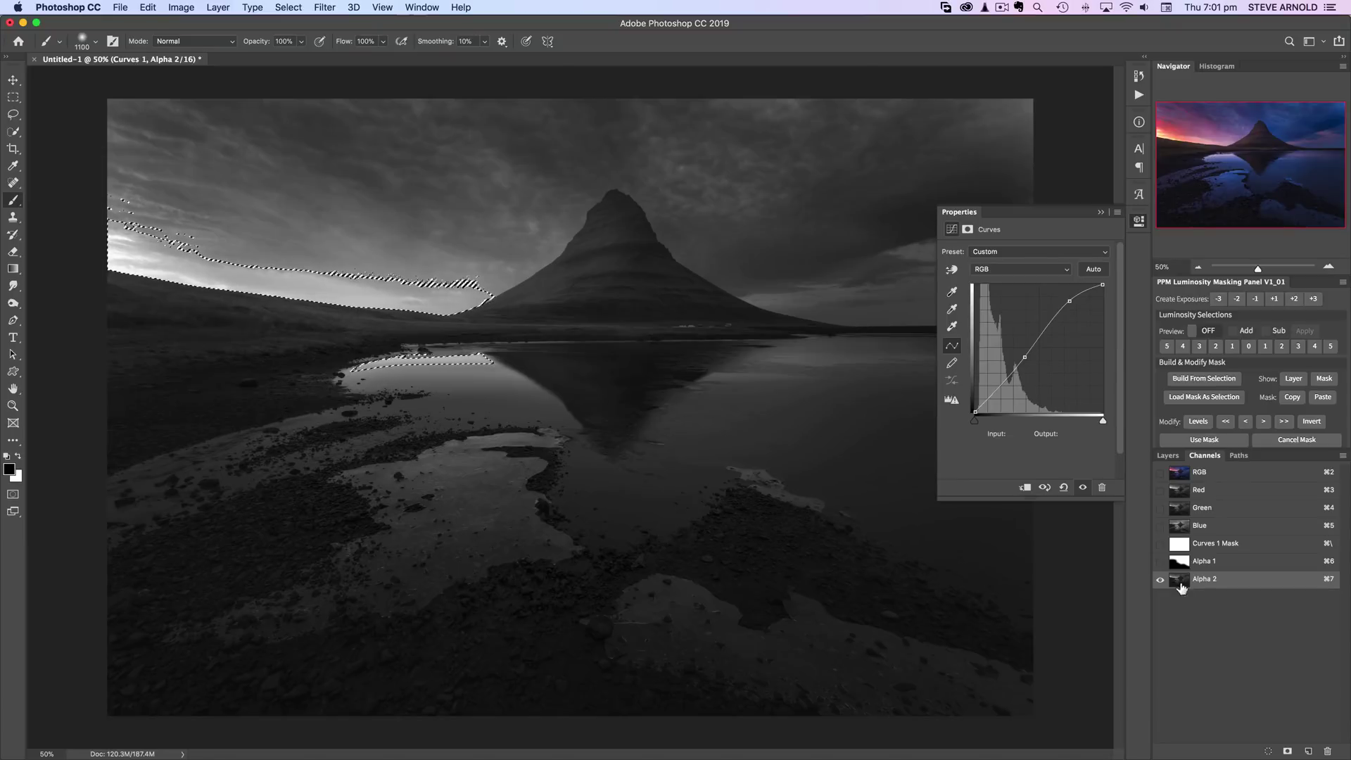
left_click(1168, 456)
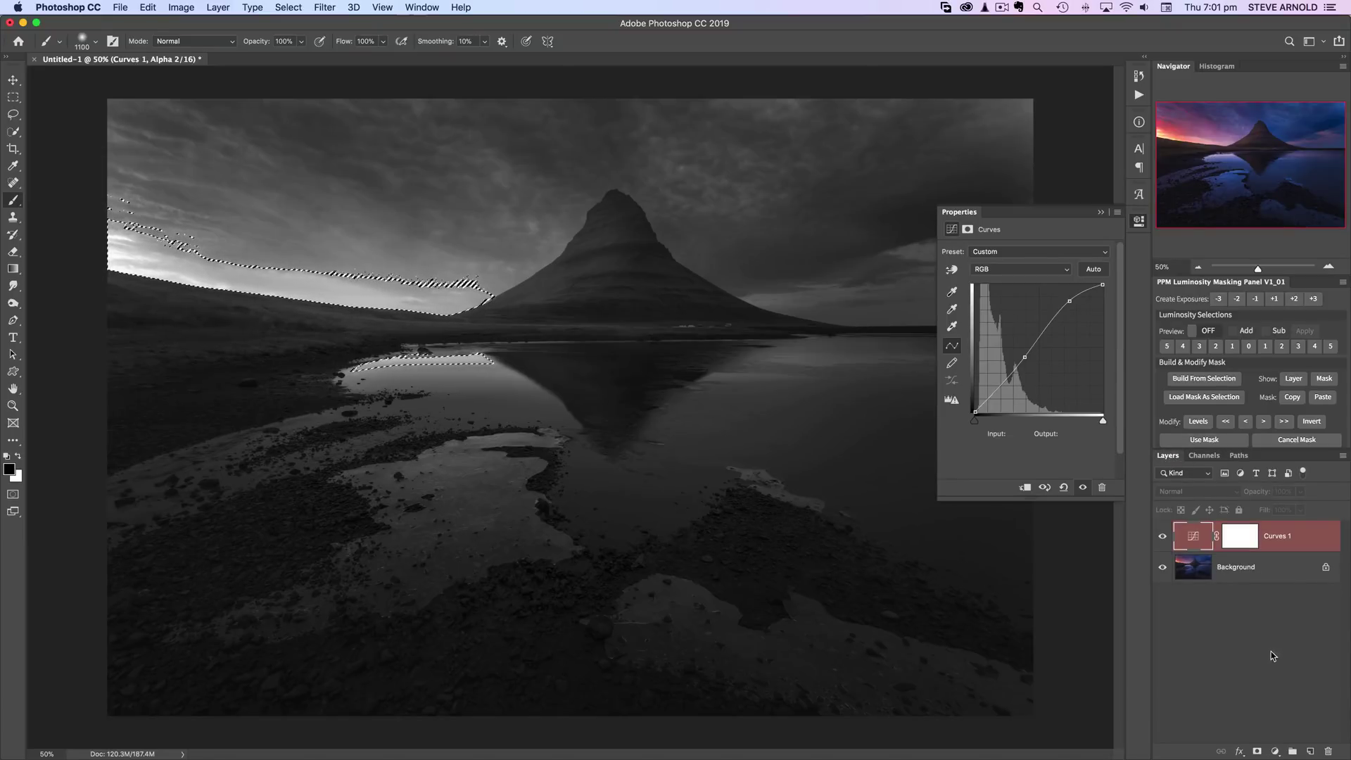
left_click(1276, 751)
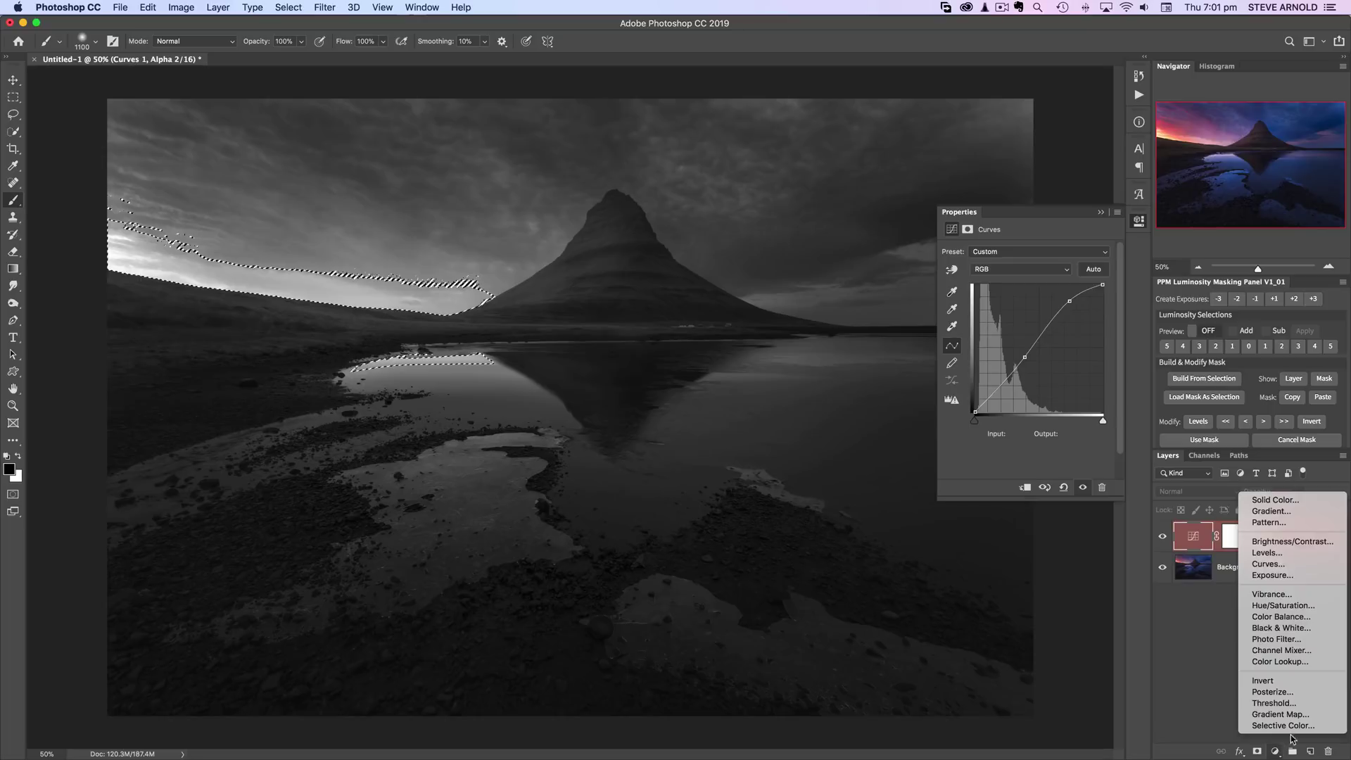
left_click(1277, 564)
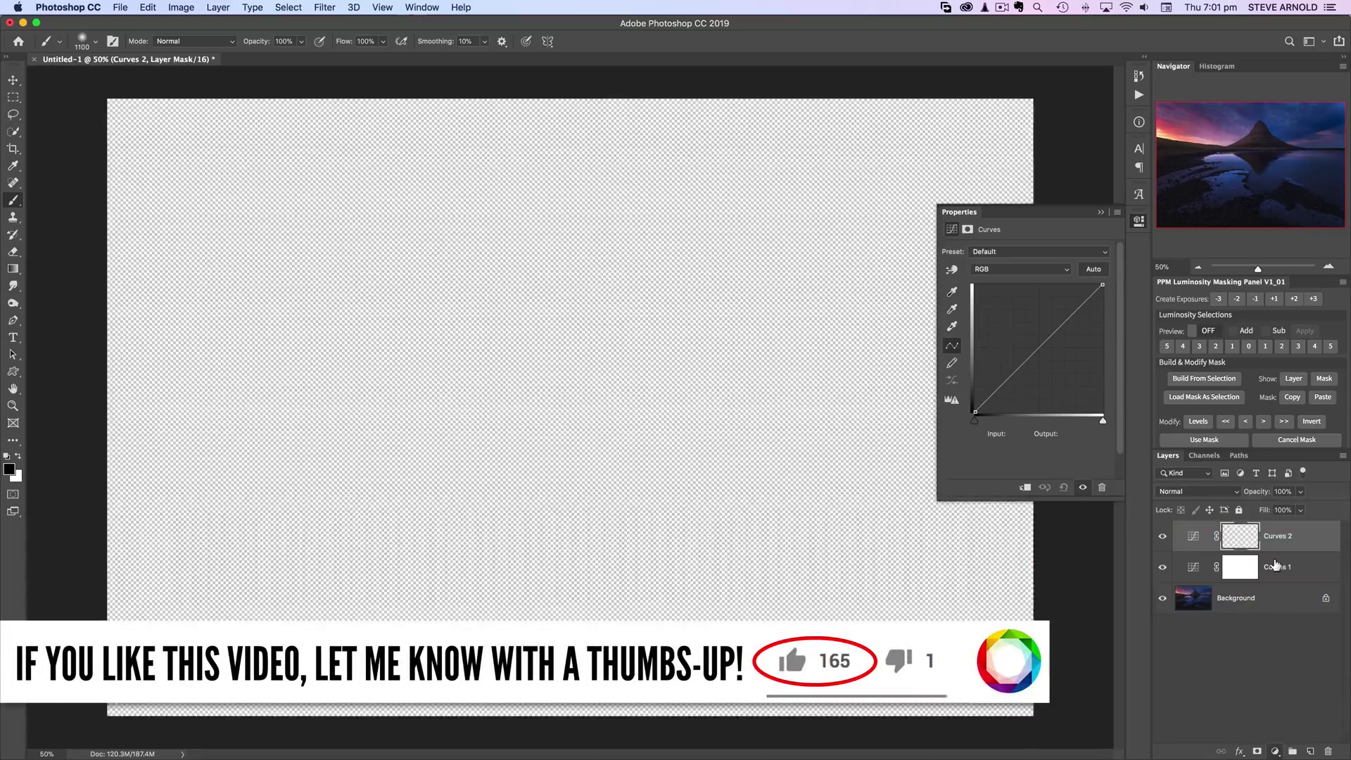
left_click(1239, 546)
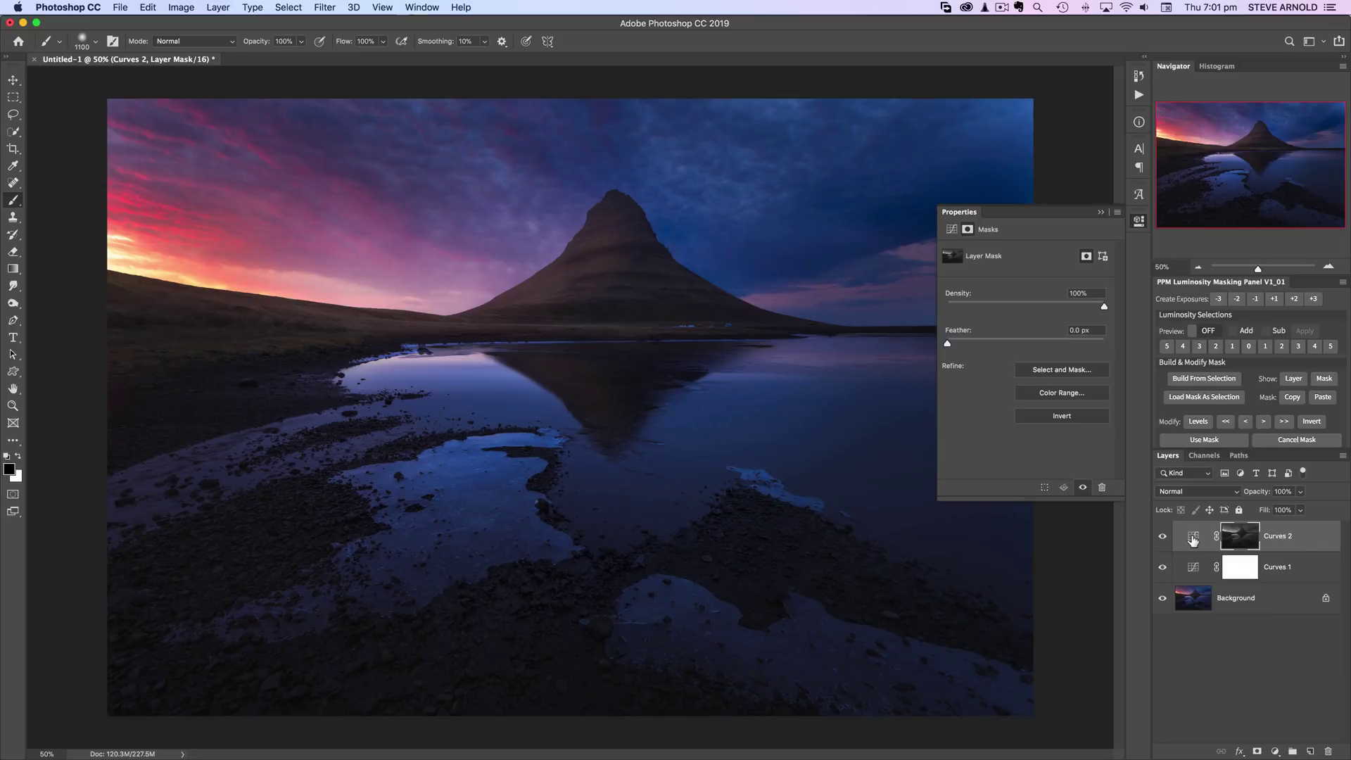
Delete the Curves 2 layer and the Curves 1 layer mask, leaving Curves 1 unmasked
left_click_drag(1193, 538, 1328, 748)
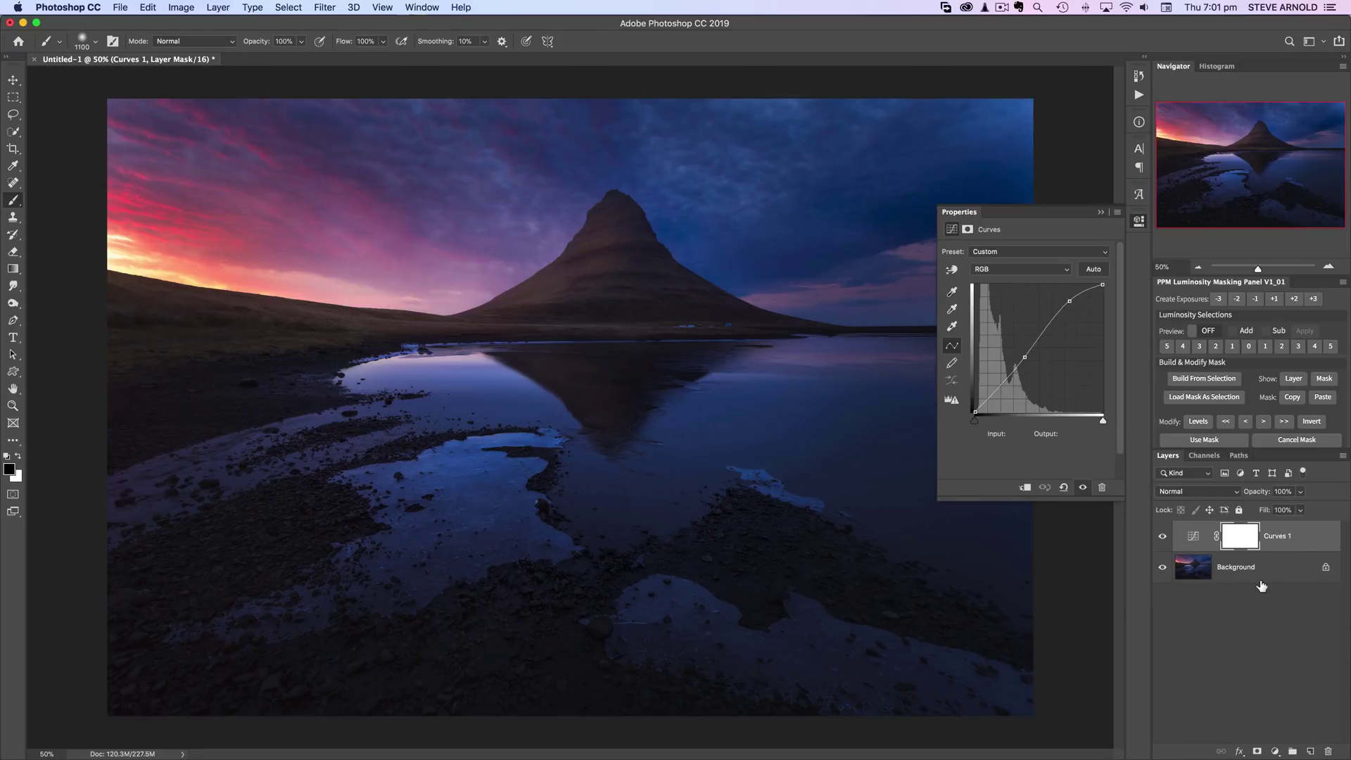
left_click(1194, 542)
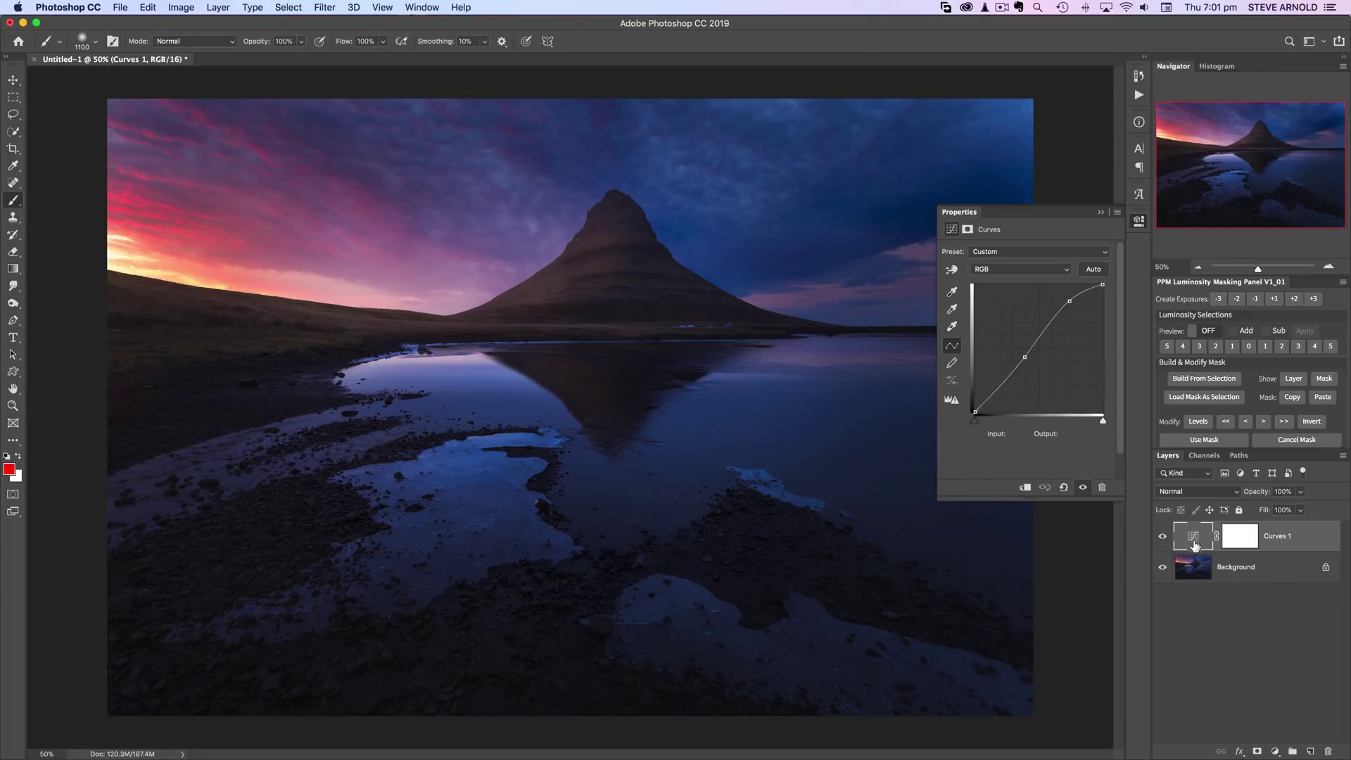
left_click(1025, 358)
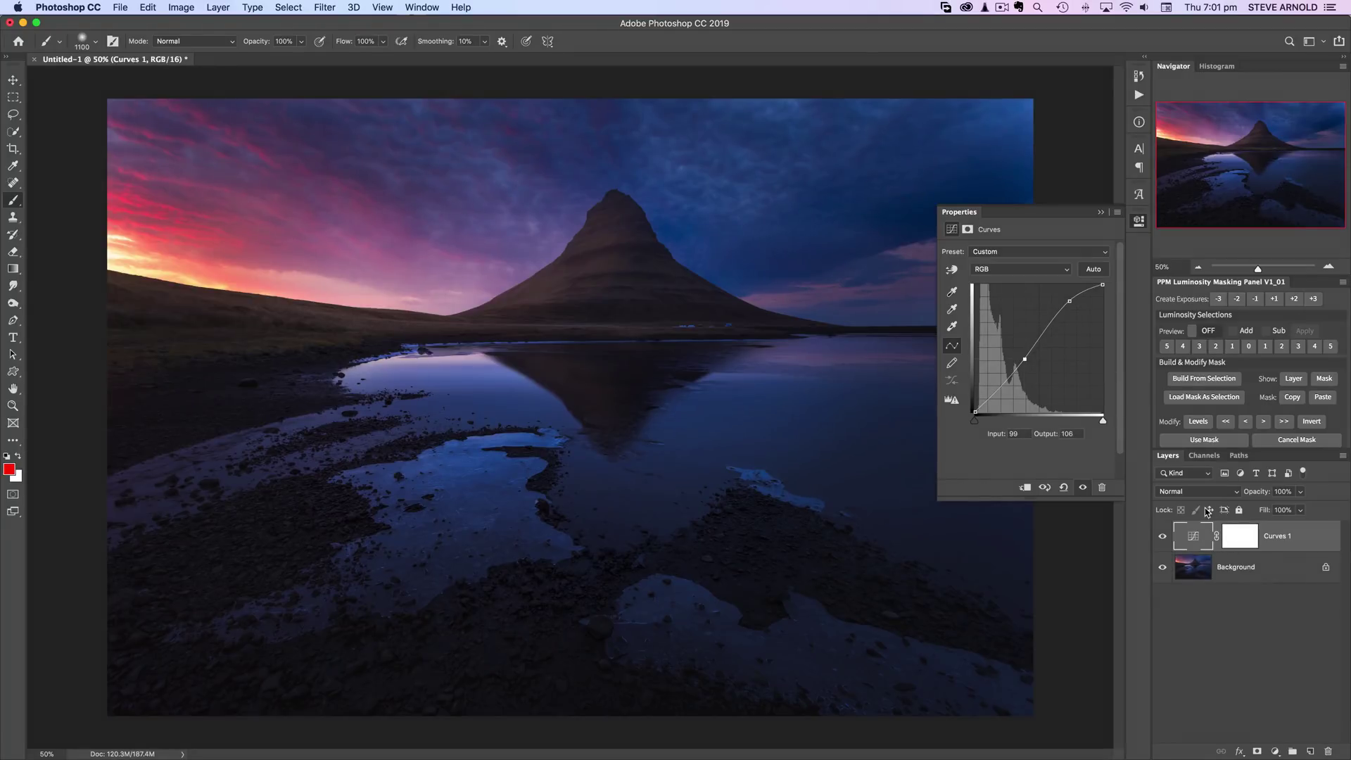
left_click(1069, 300)
left_click_drag(1241, 540, 1329, 751)
left_click(1204, 455)
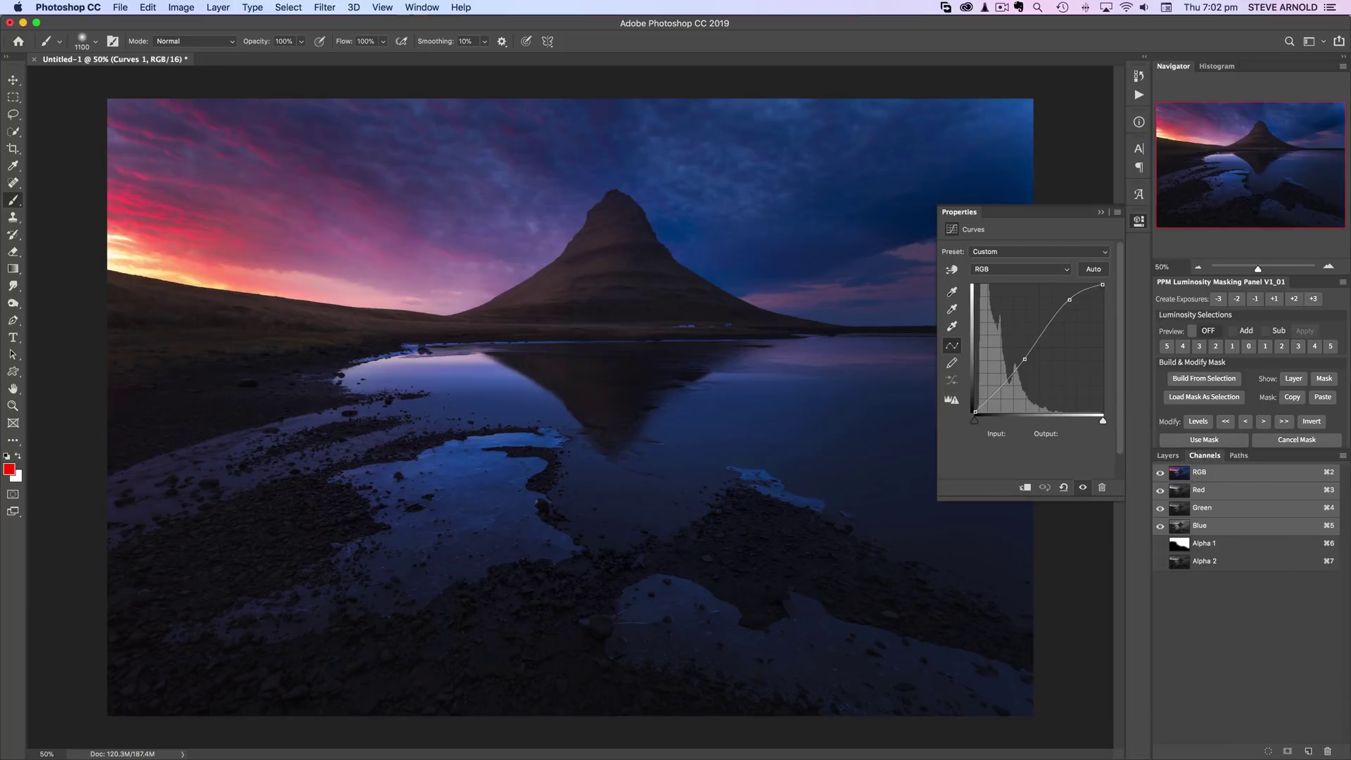
Load Alpha 2, mask Curves 1 with it, then replace that with a plain white mask
left_click(1182, 568, "super")
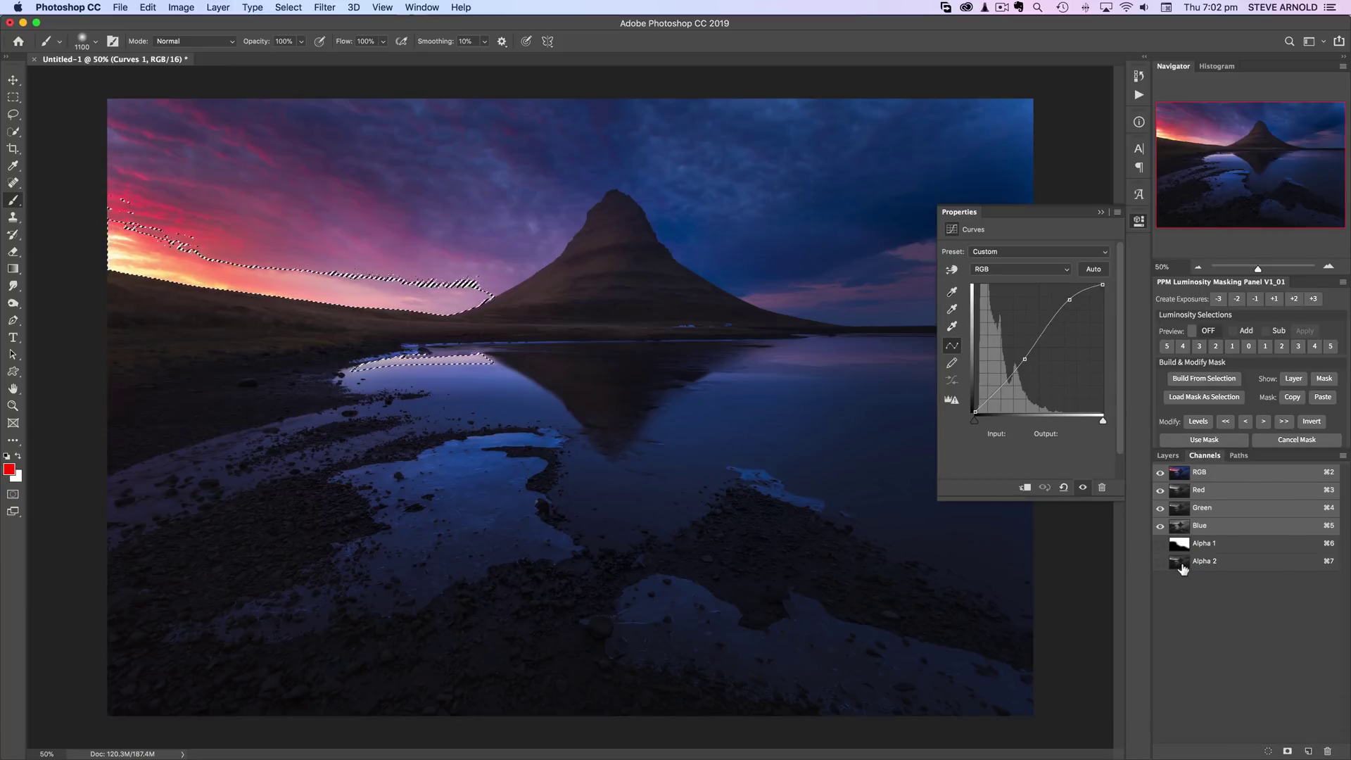
left_click(1168, 455)
left_click(1258, 752)
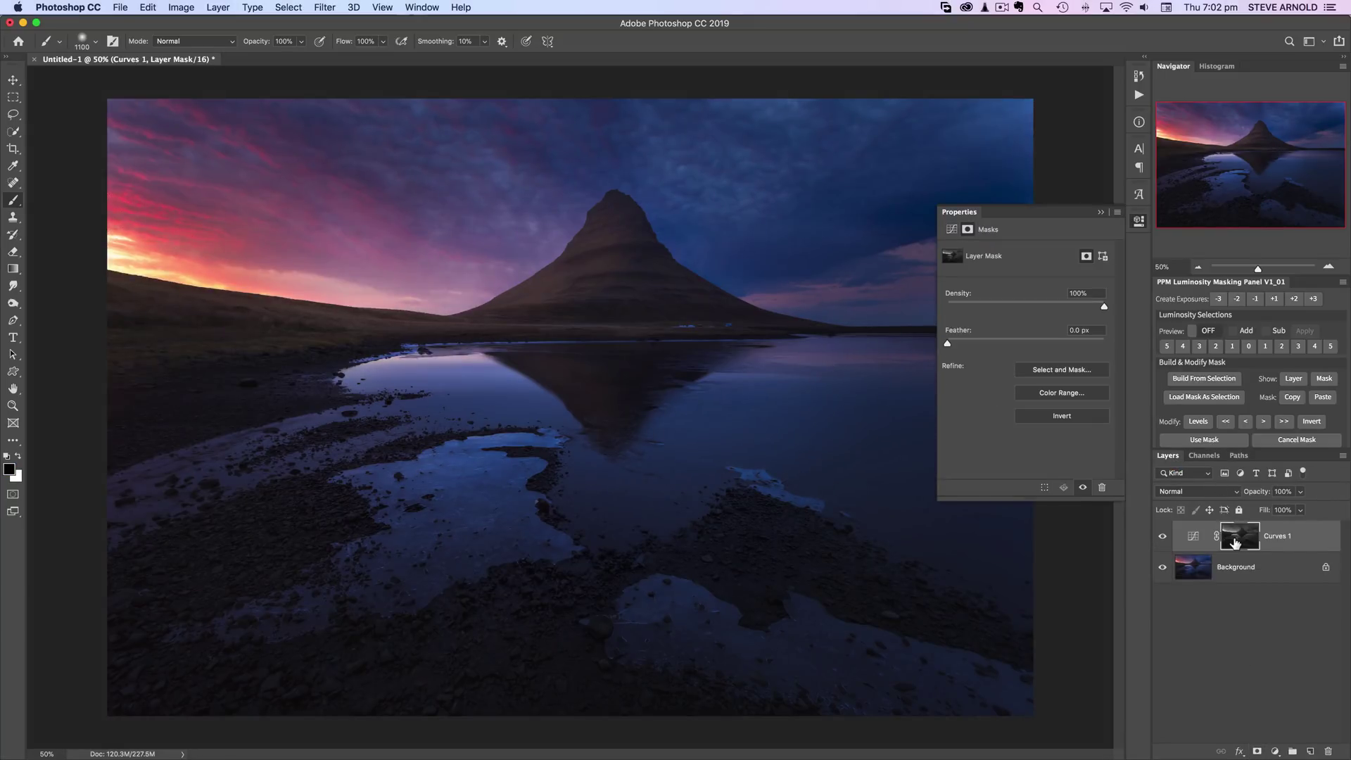
left_click_drag(1246, 541, 1246, 543)
left_click(1246, 541, "super")
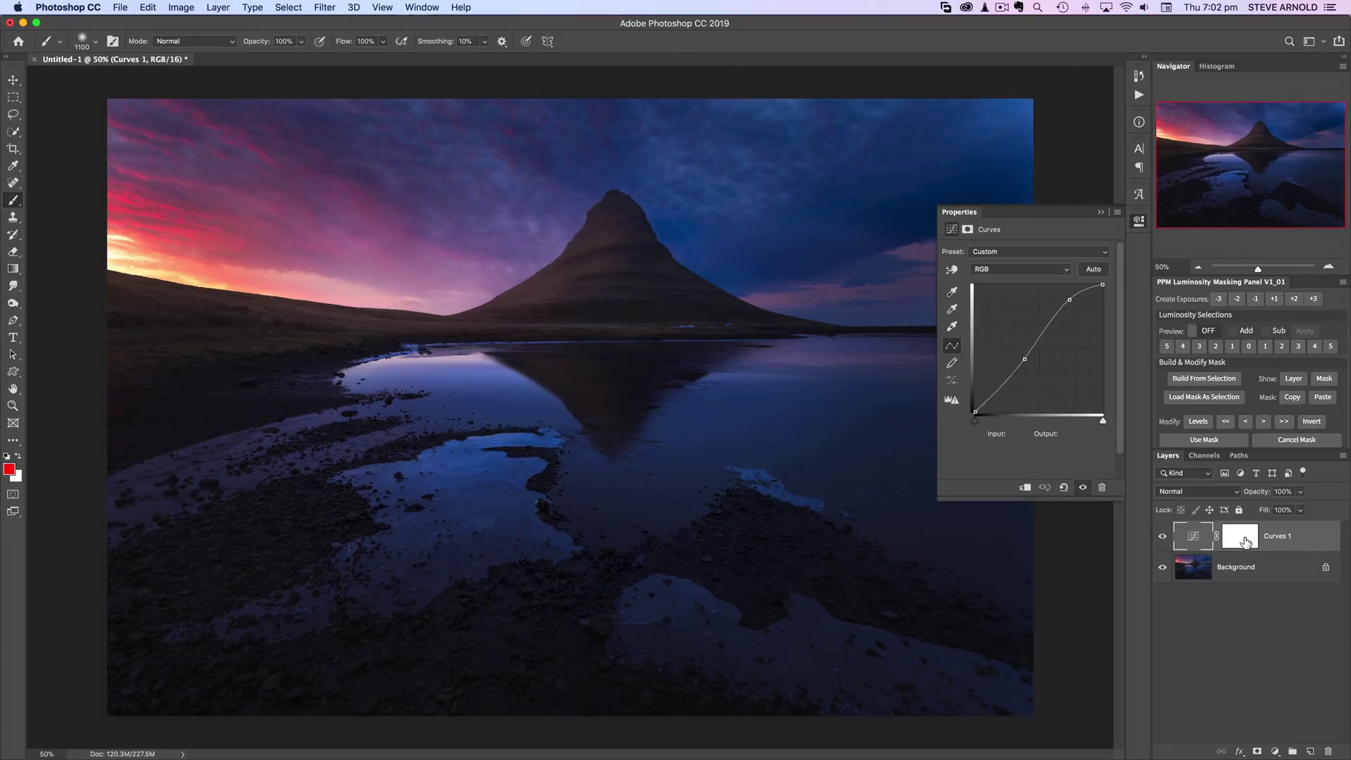
left_click(1255, 599)
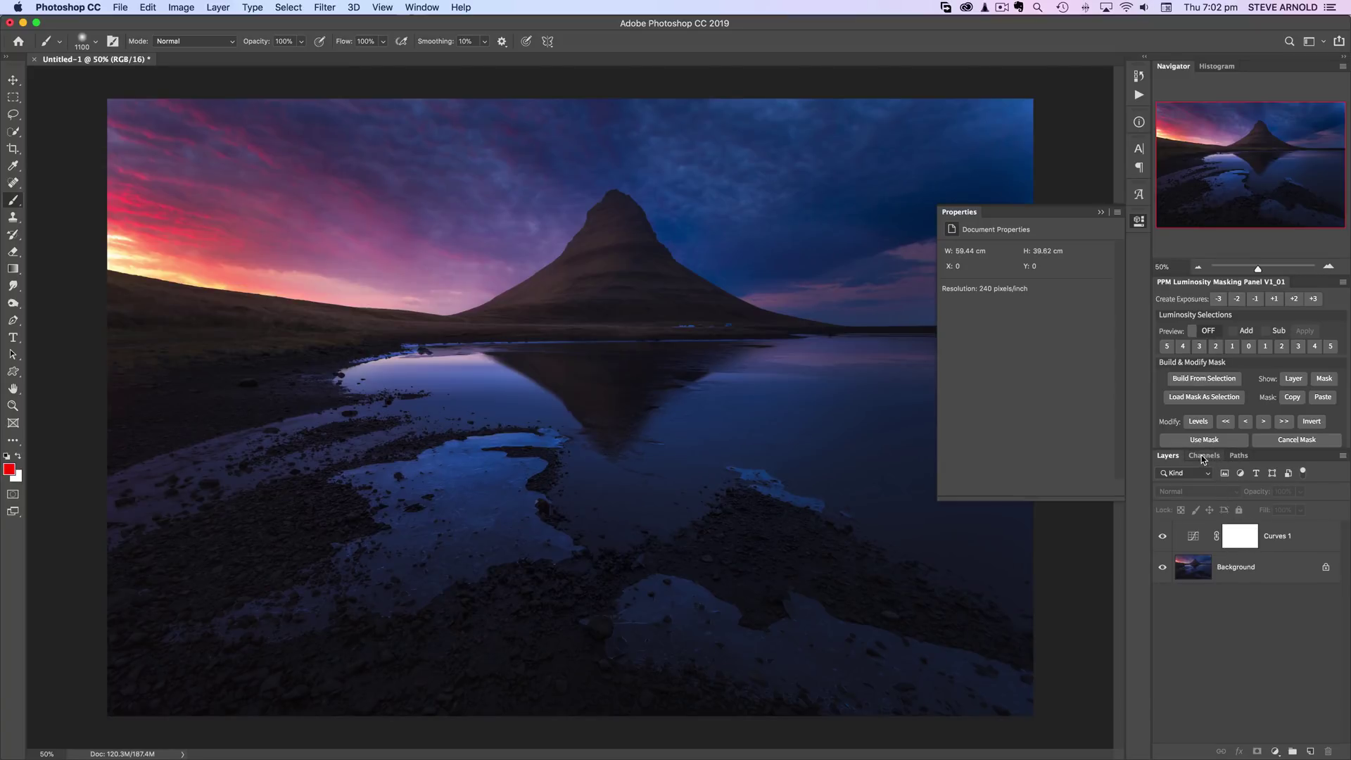
Load Alpha 2 onto the Curves 1 mask, fill the selection, and invert the mask
left_click(1202, 457)
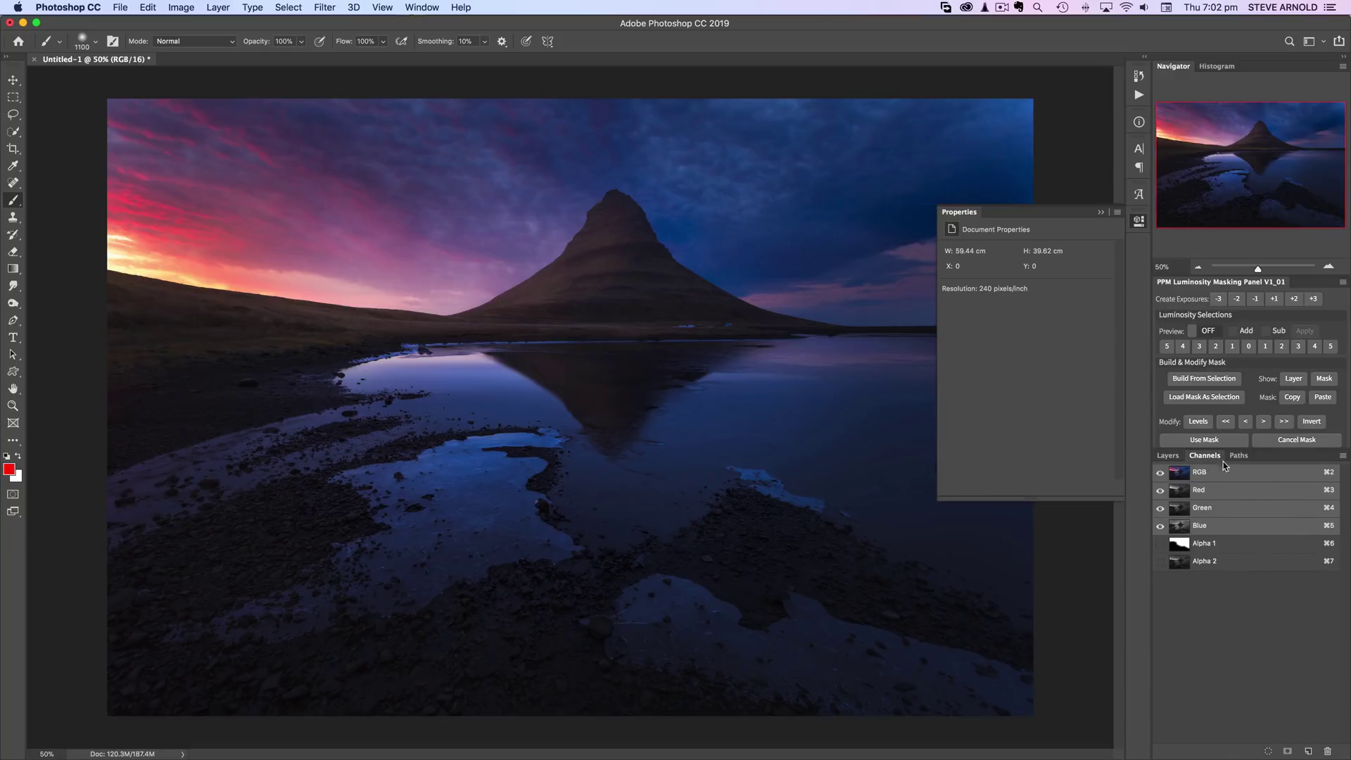
left_click(1179, 563, "super")
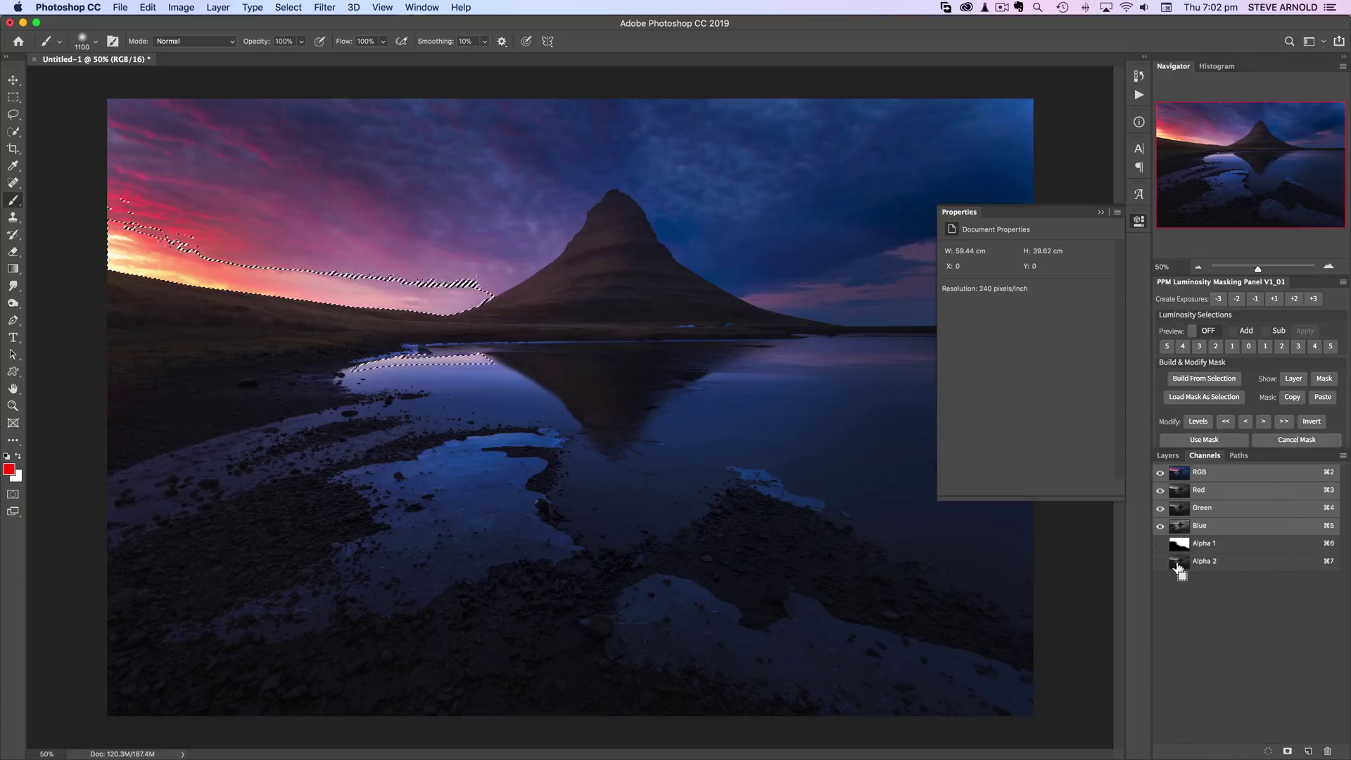
left_click(1167, 458)
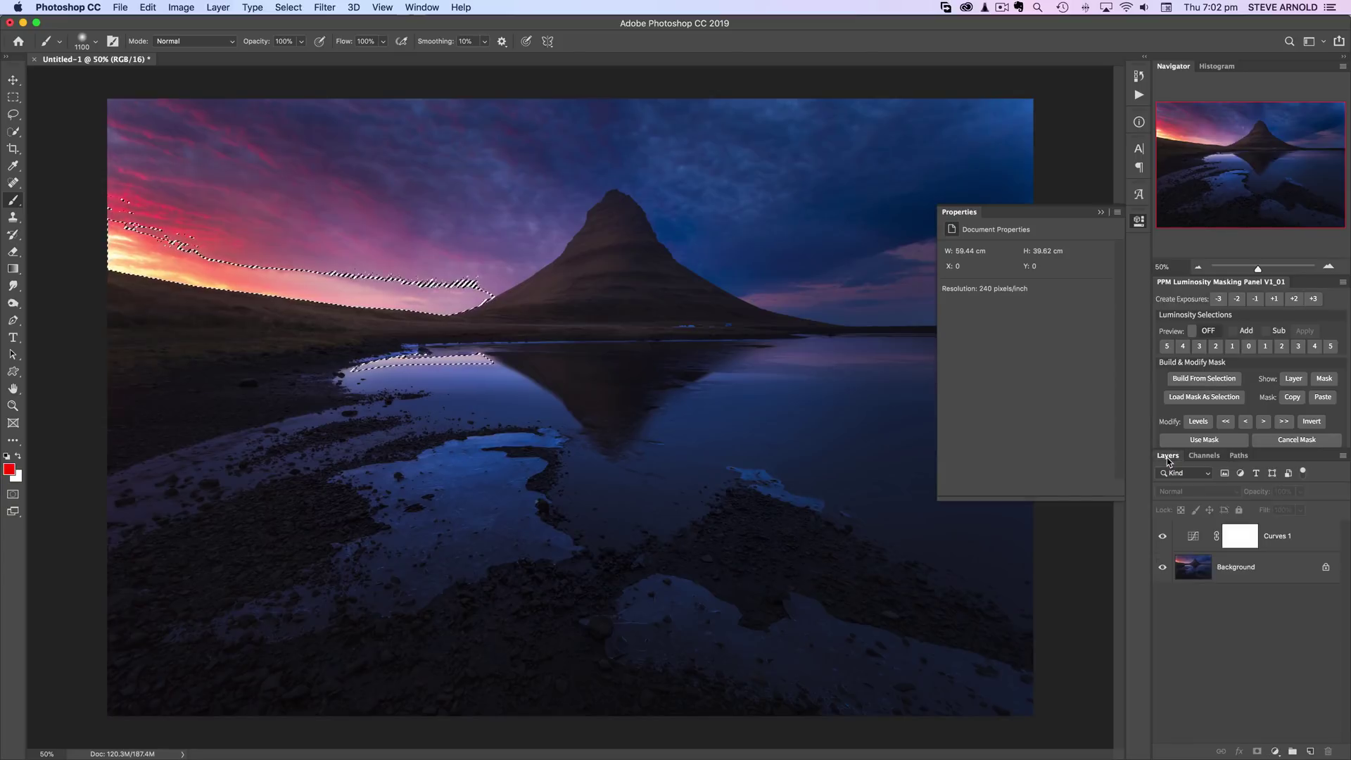
left_click(1239, 539)
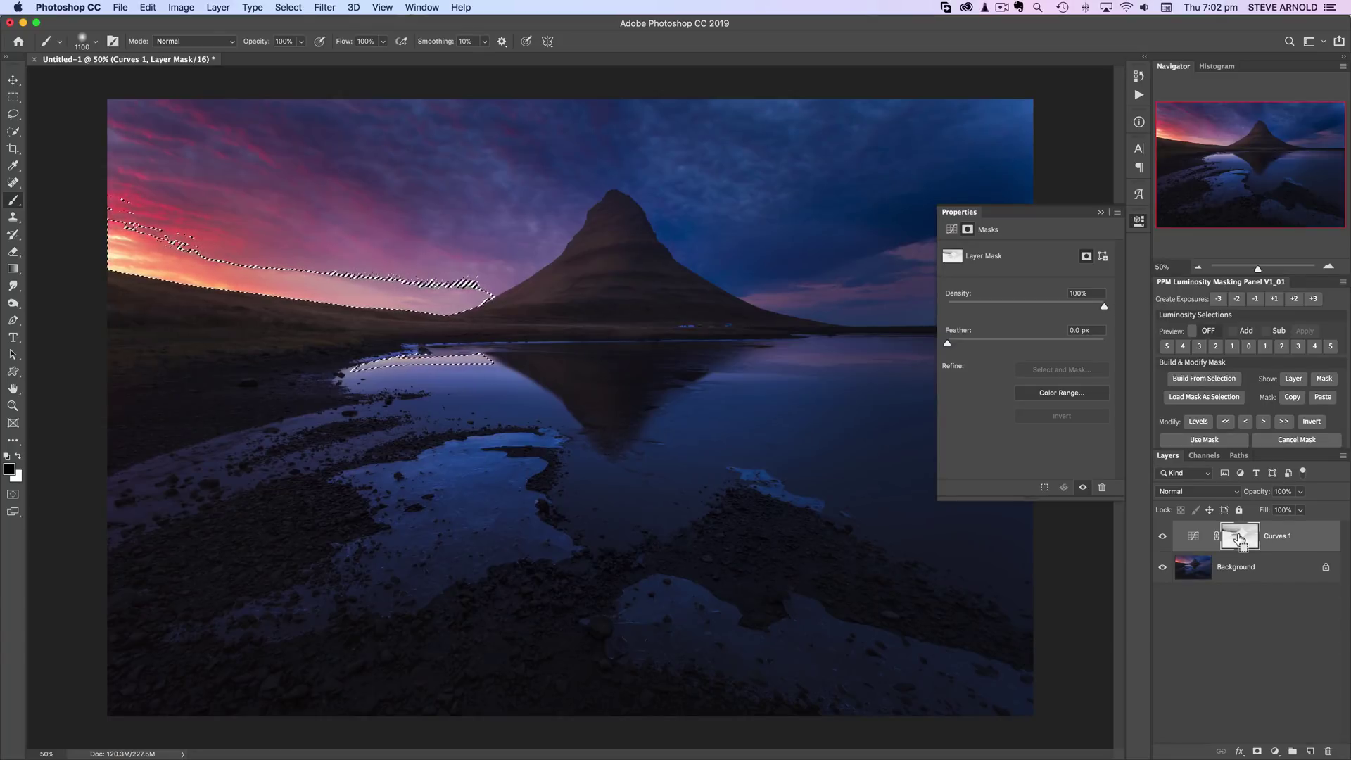
key("super+d")
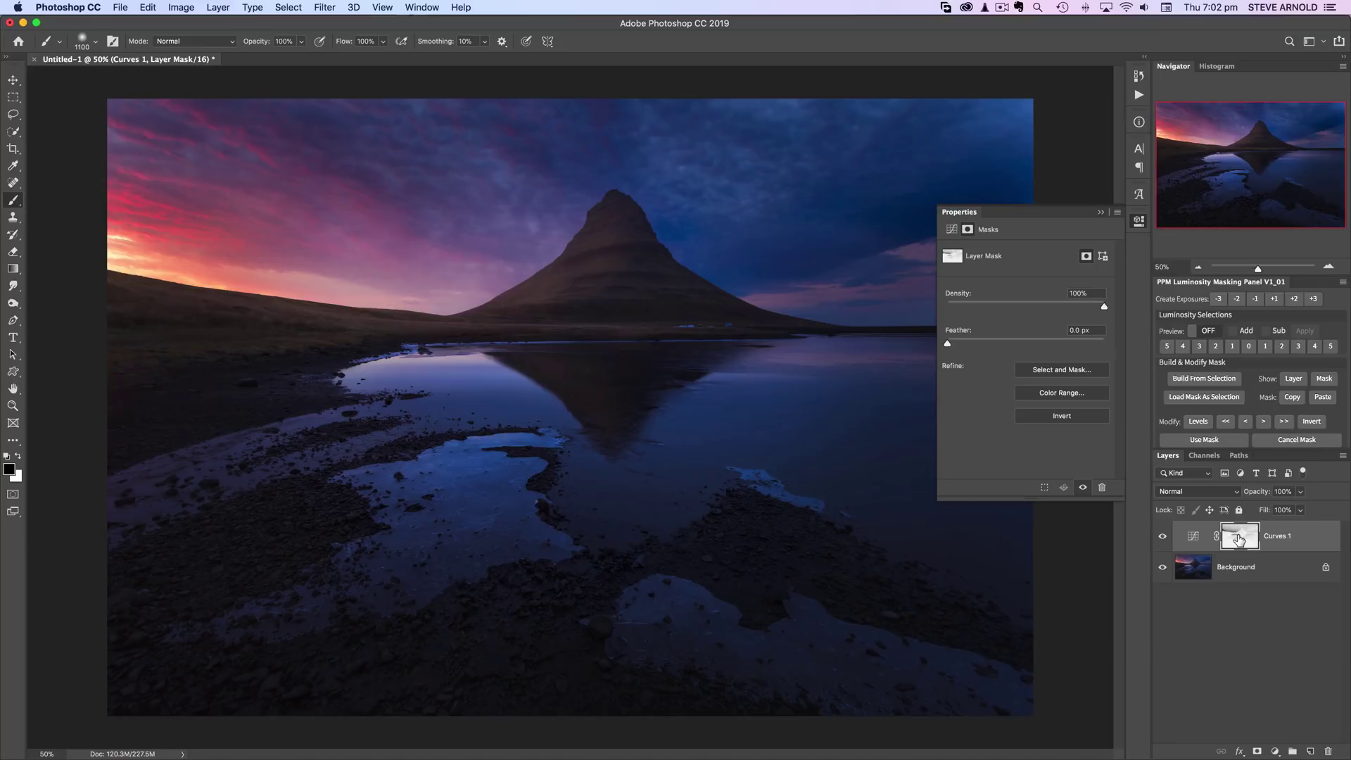
key("super+i")
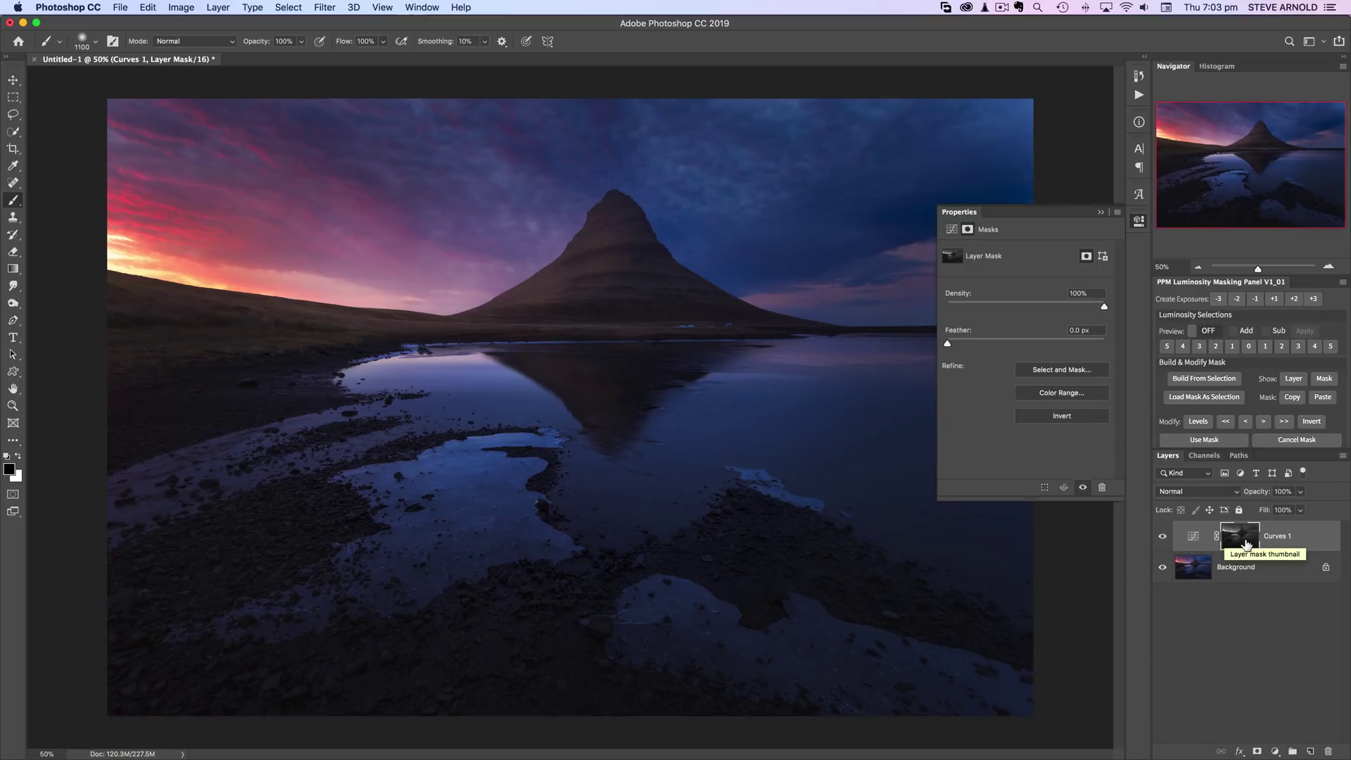
left_click_drag(1246, 544, 1327, 749)
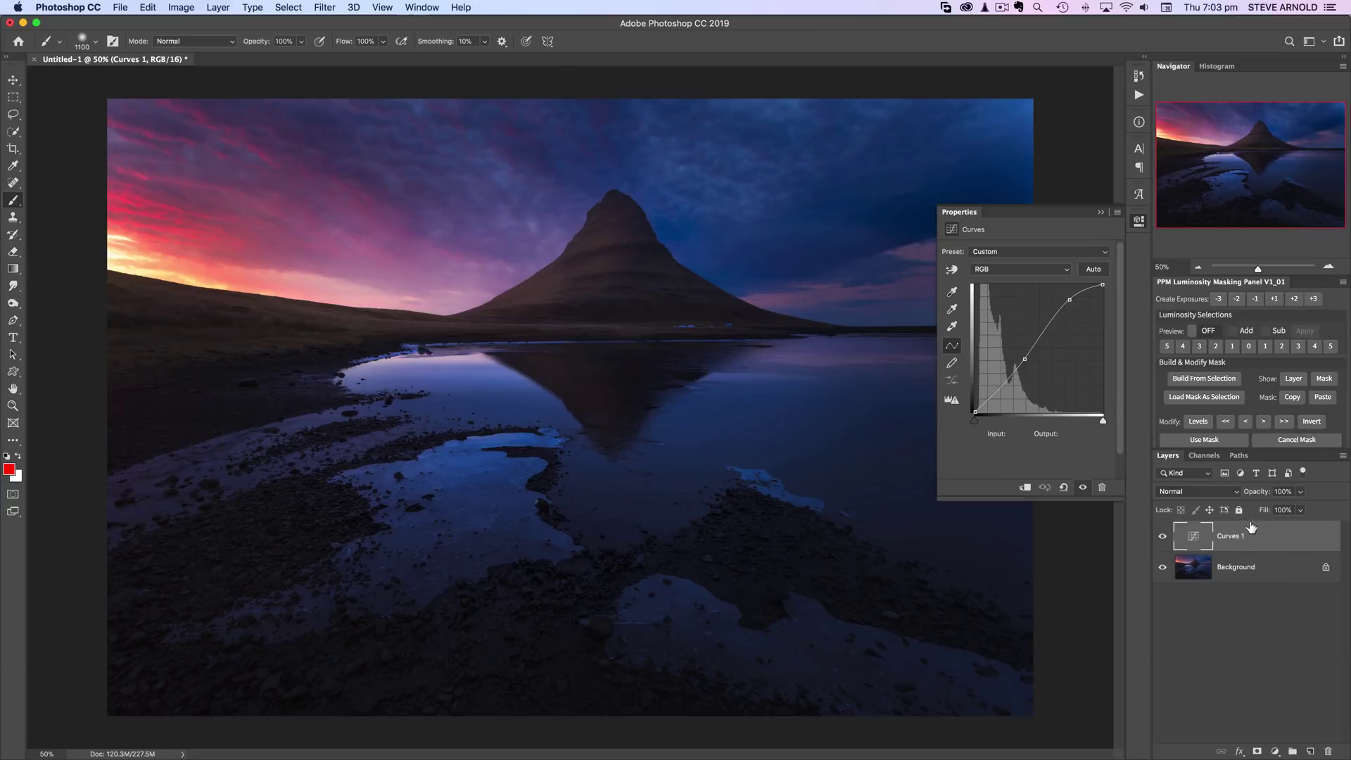
left_click(1204, 455)
left_click(1175, 457)
left_click(1203, 439)
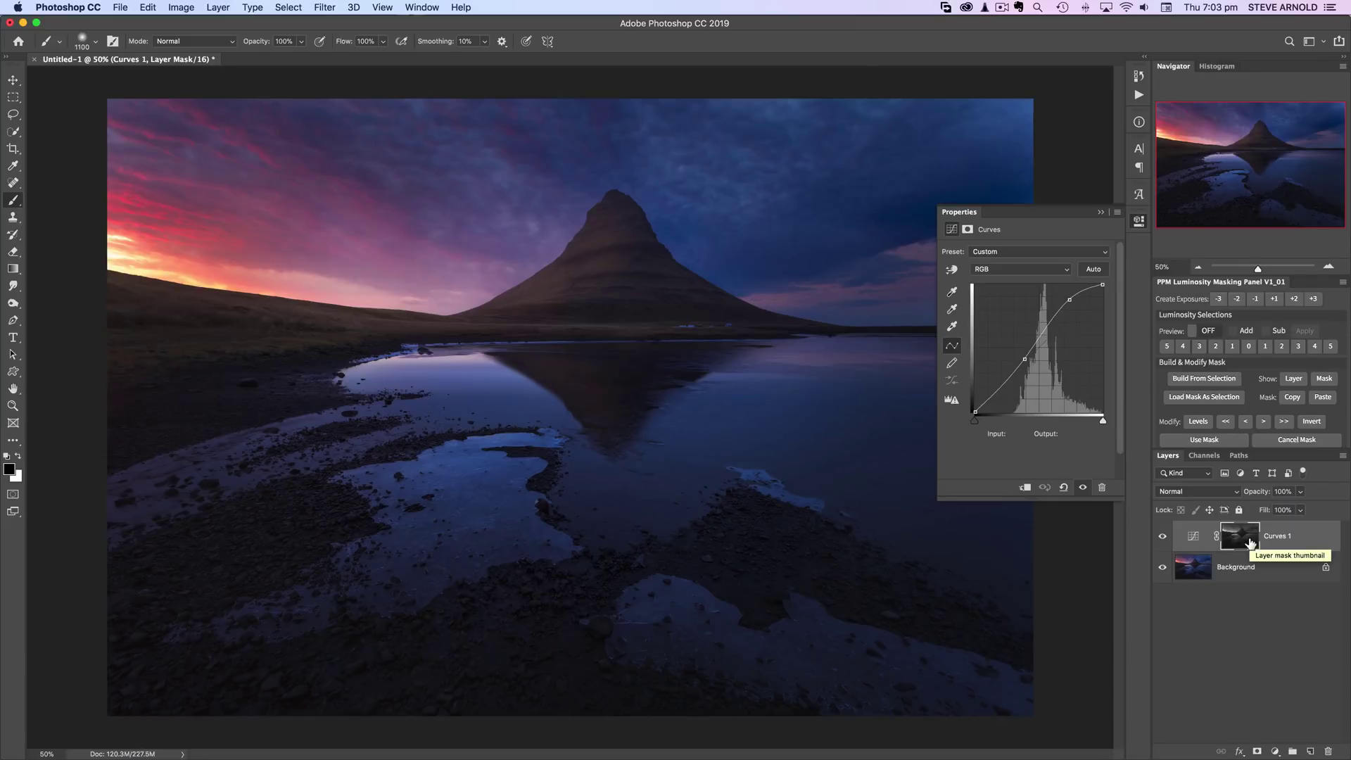
left_click(1250, 542)
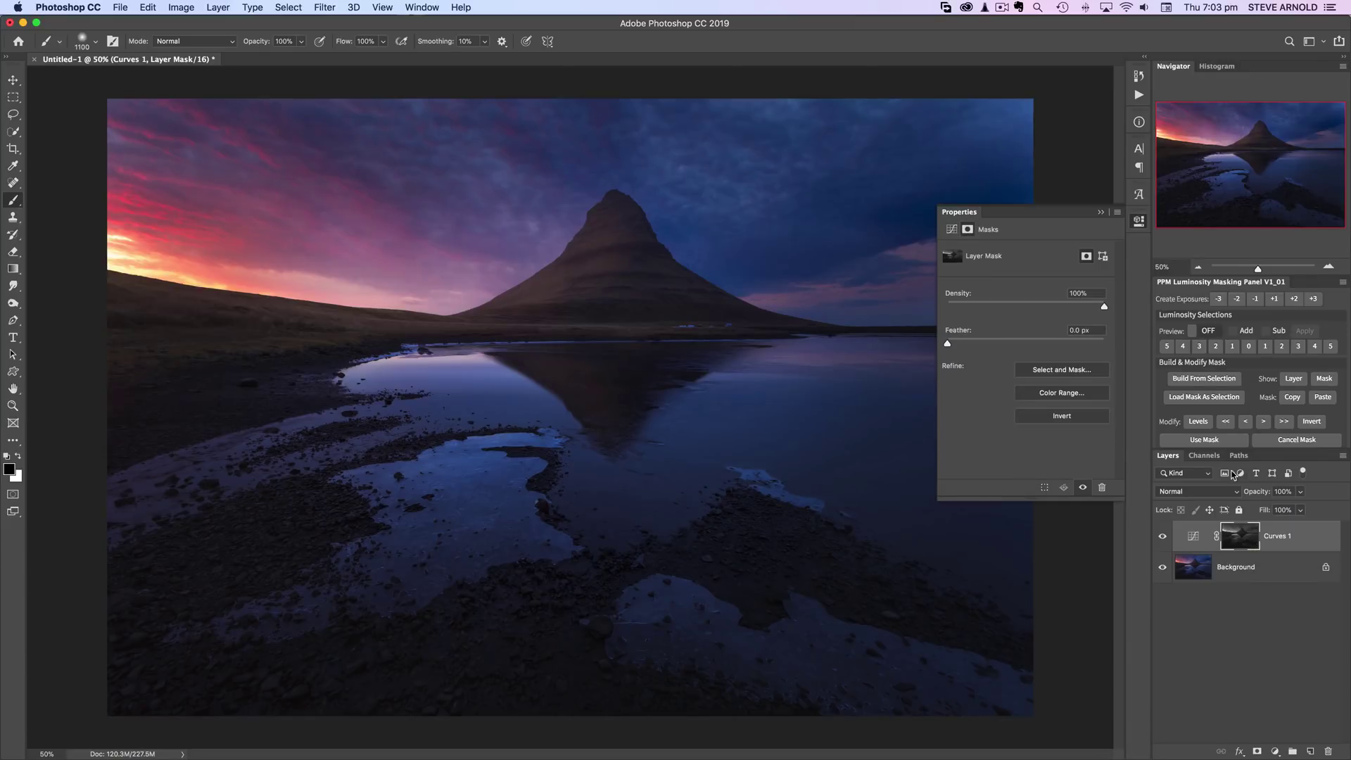
left_click(1205, 455)
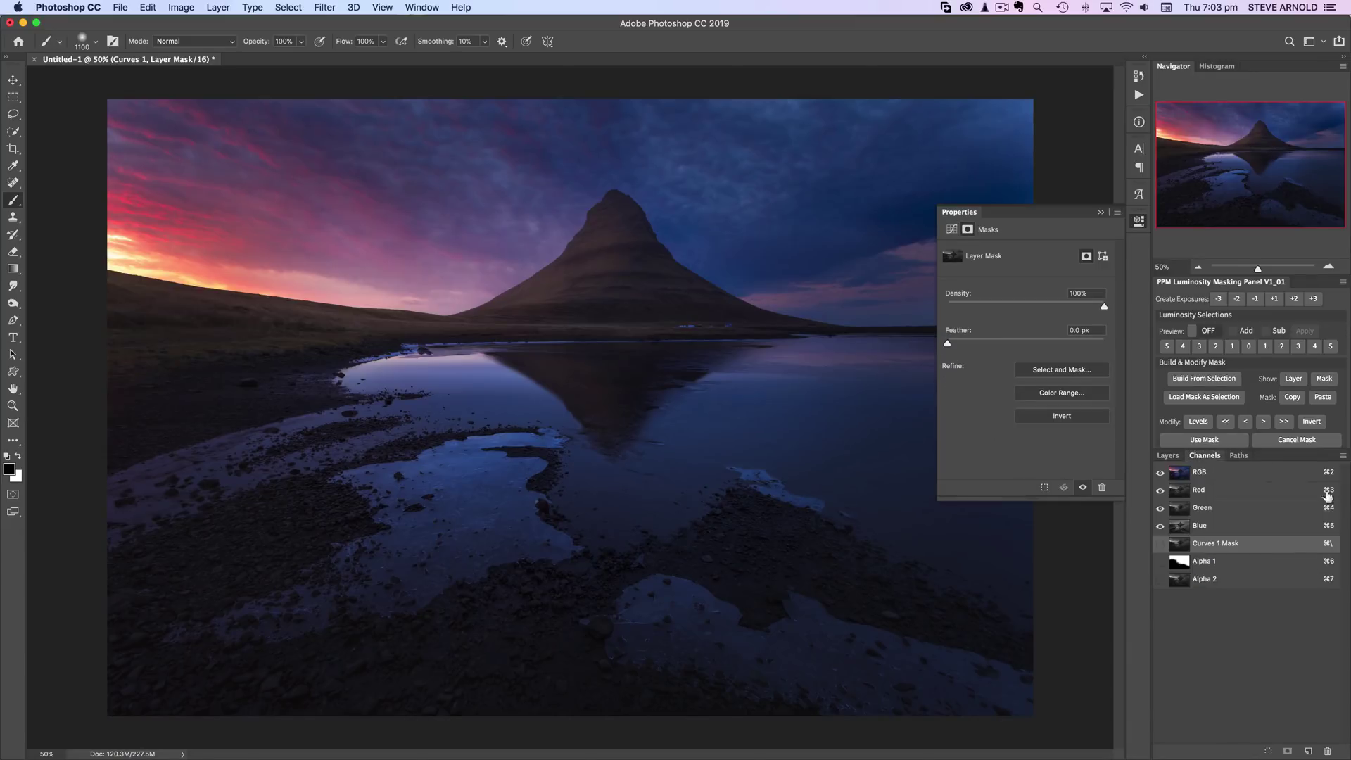
left_click(1168, 457)
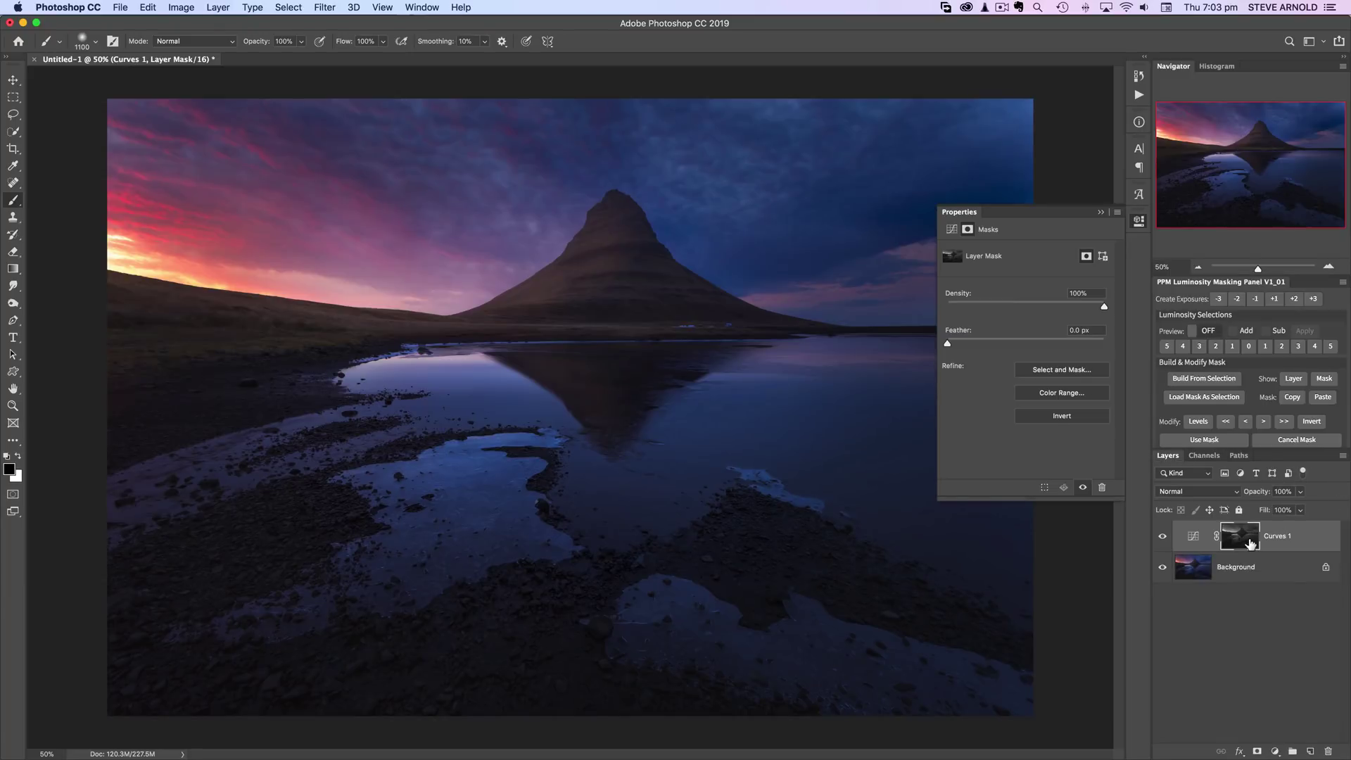